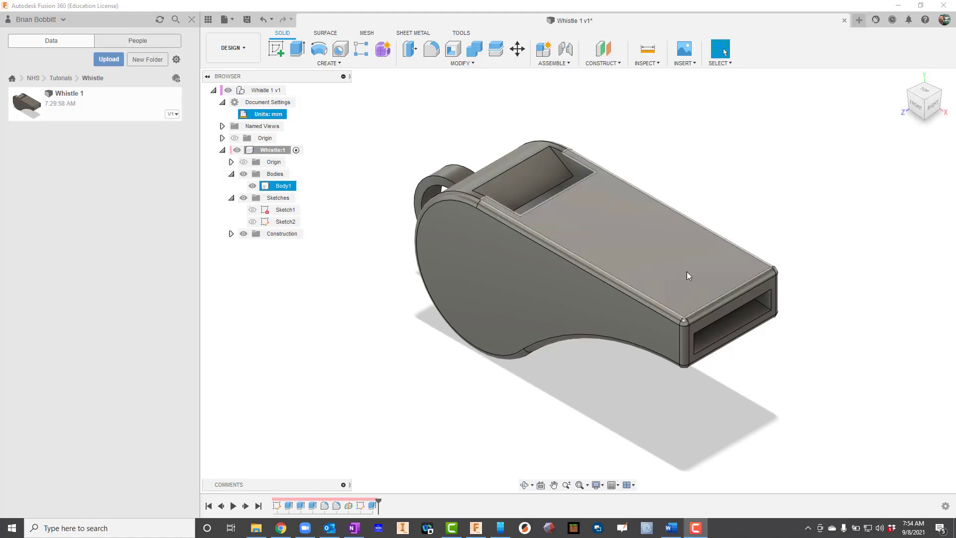
Orbit the existing whistle and try a section analysis on its side face, then cancel it
left_click(525, 485)
left_click_drag(594, 318, 497, 292)
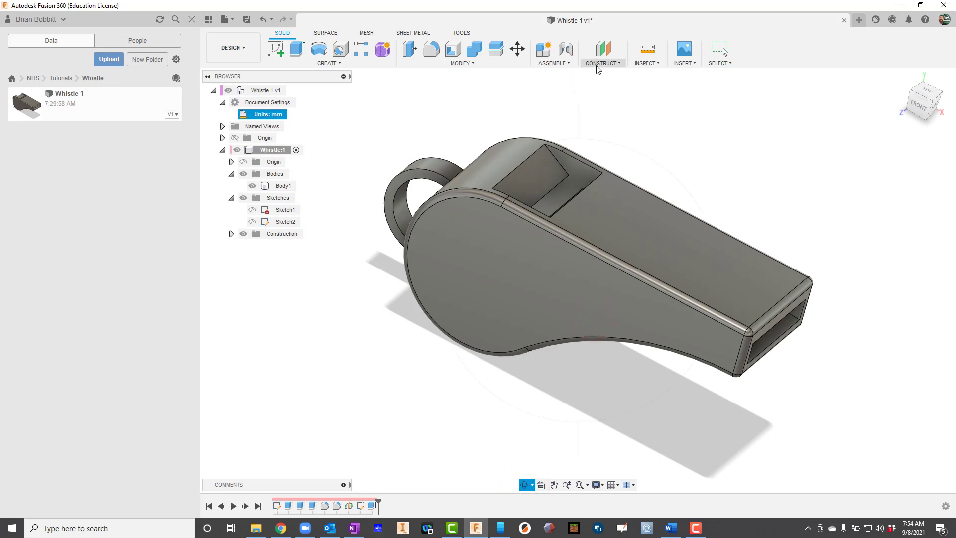
left_click(644, 64)
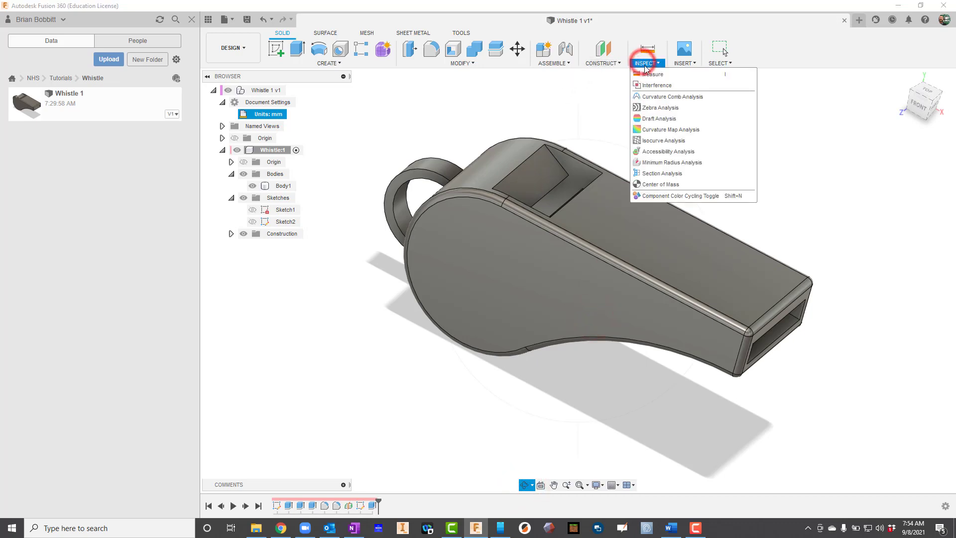
left_click(661, 174)
left_click(566, 274)
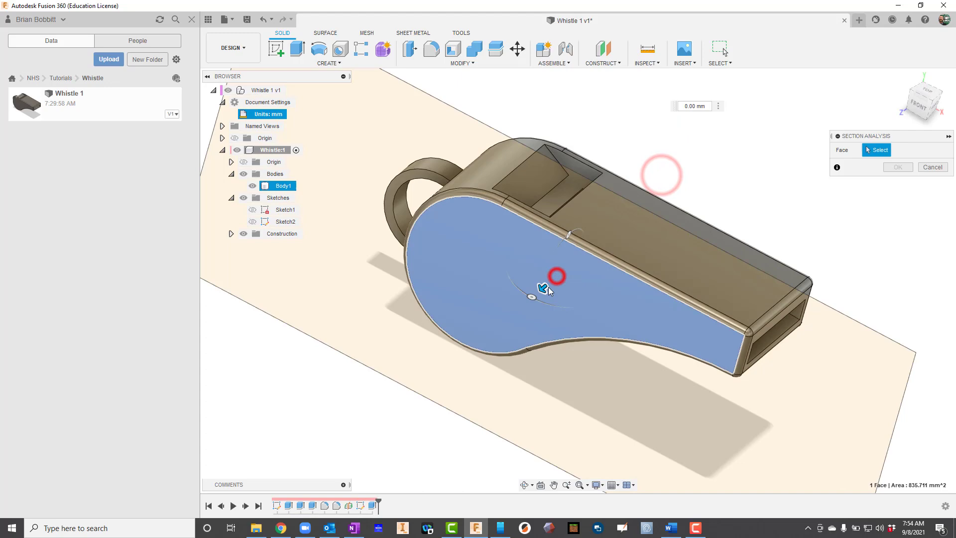
mouse_move(560, 275)
left_mouse_down()
mouse_move(551, 279)
mouse_move(572, 261)
mouse_move(592, 261)
mouse_move(546, 303)
left_mouse_up()
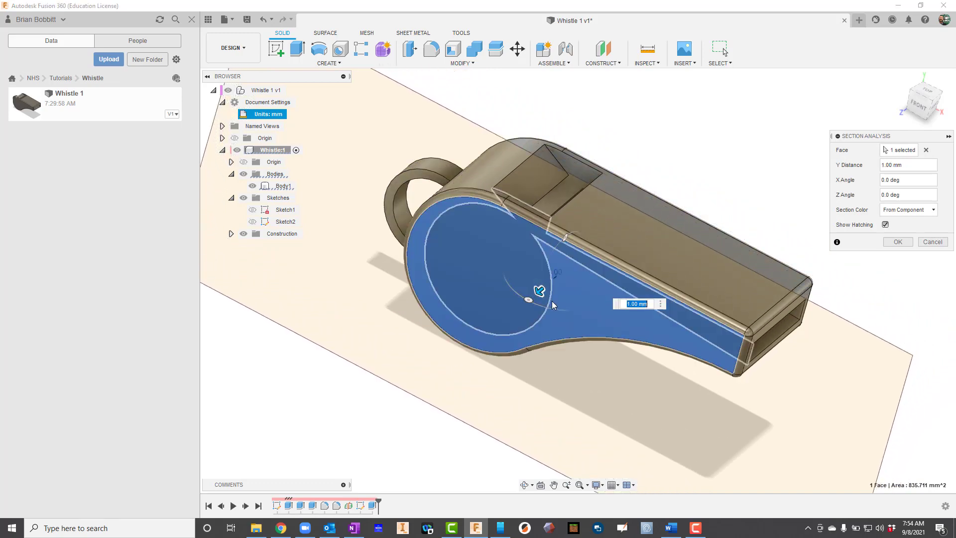
key("Escape")
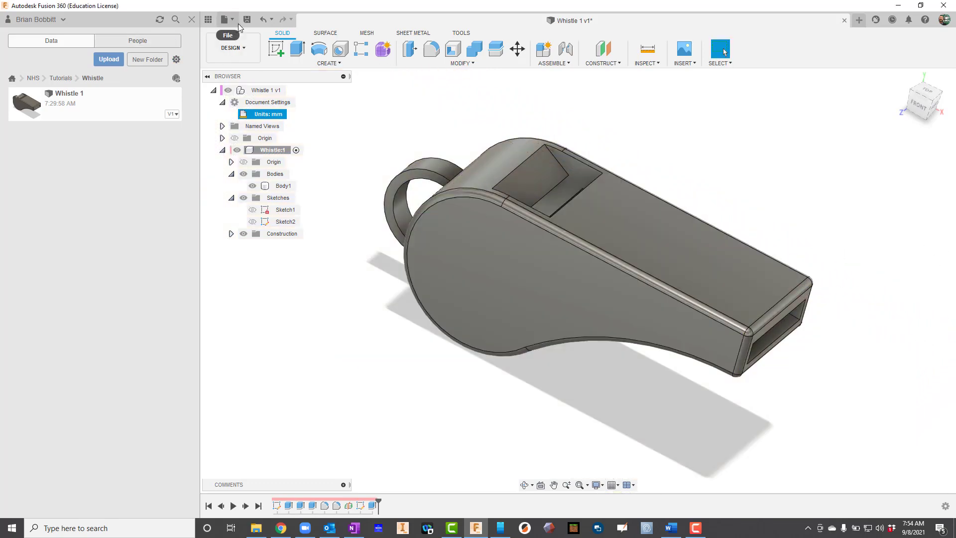
Start a new blank design and add a new component named Whistle 2
left_click(225, 25)
left_click(232, 35)
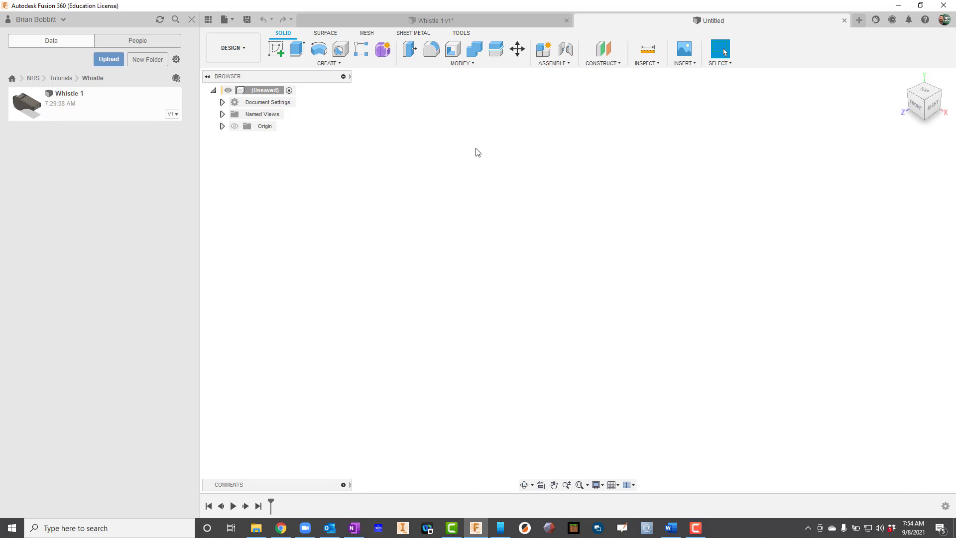
left_click(564, 63)
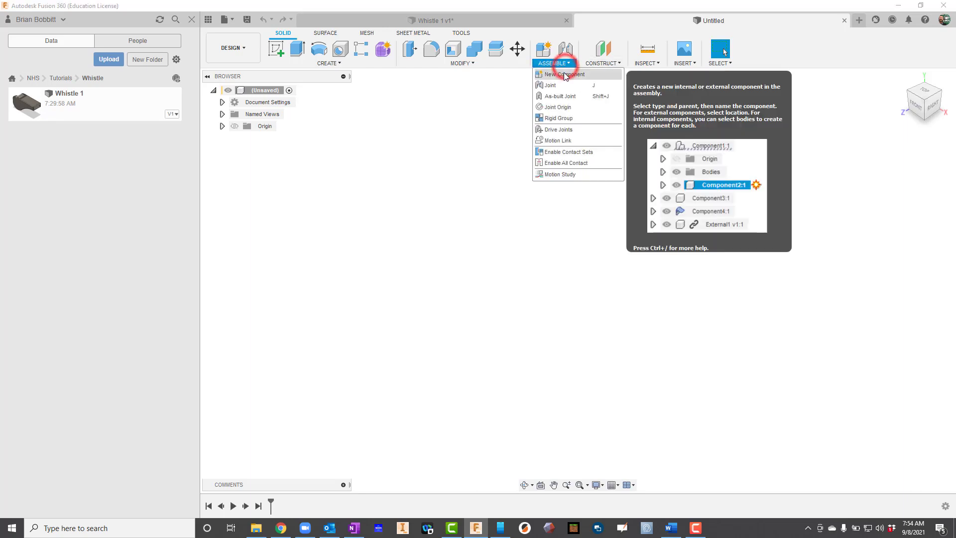
left_click(564, 74)
double_click(841, 195)
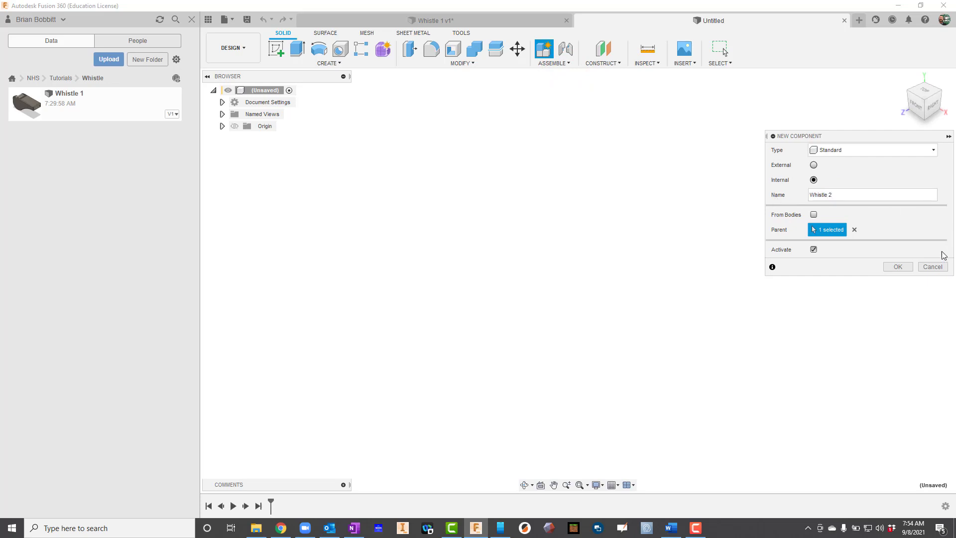
left_click(903, 268)
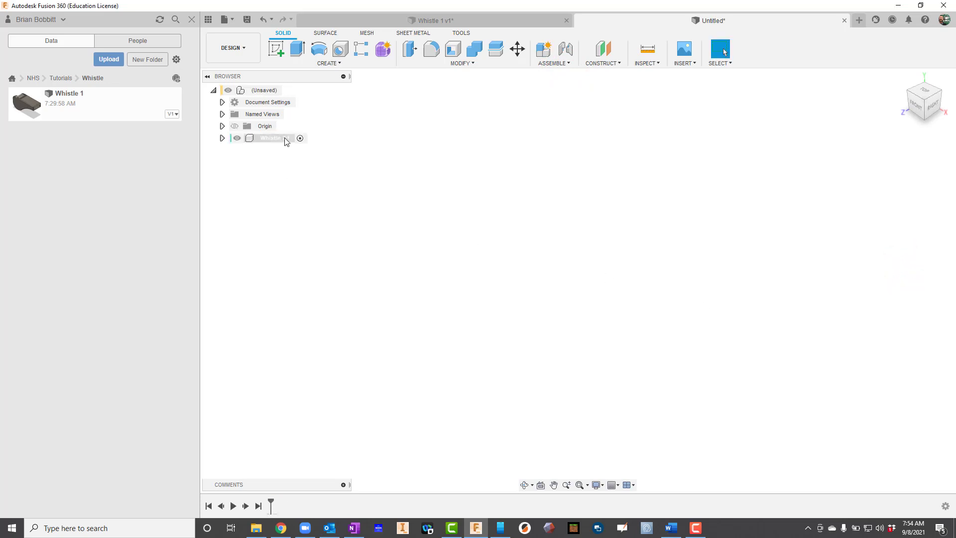
Change the document's active units to millimetres
left_click(222, 103)
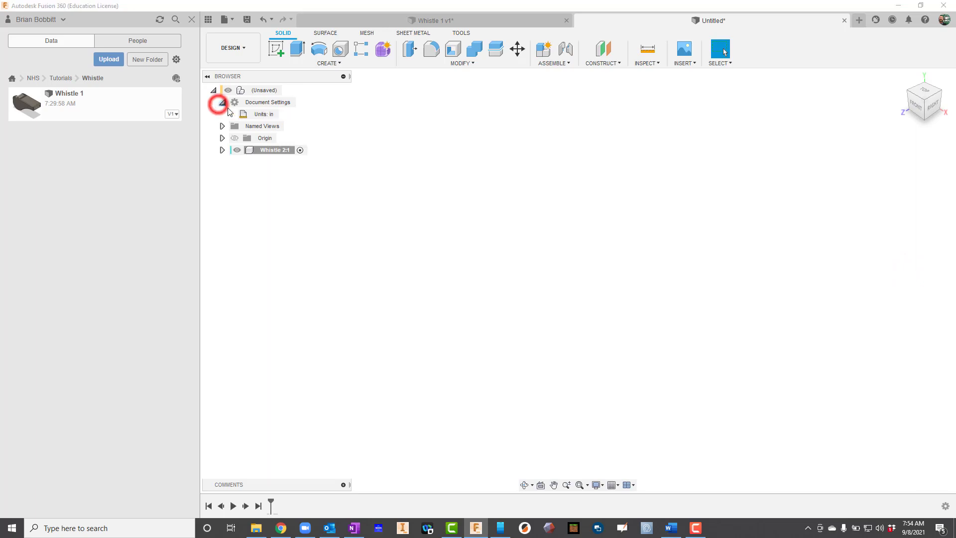
left_click(283, 114)
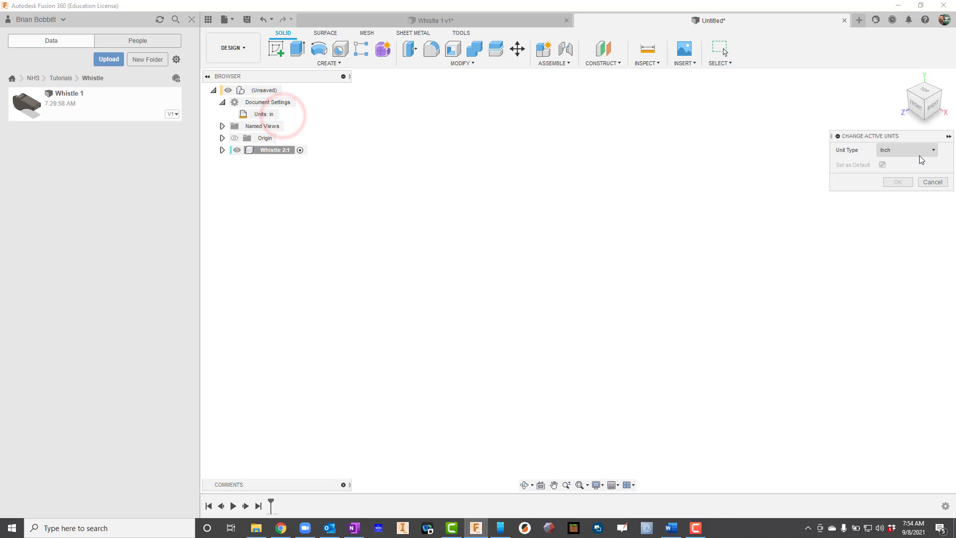
left_click(920, 151)
left_click(912, 175)
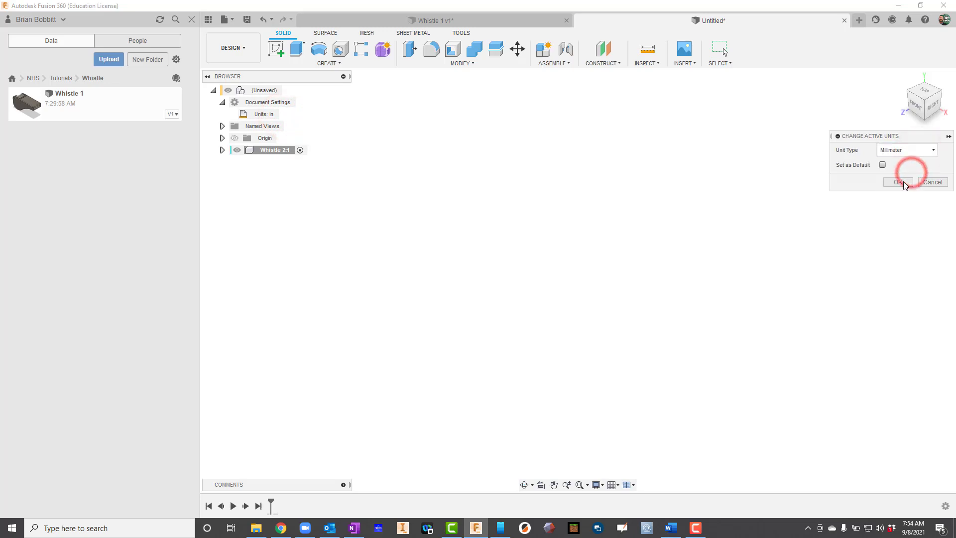
left_click(904, 182)
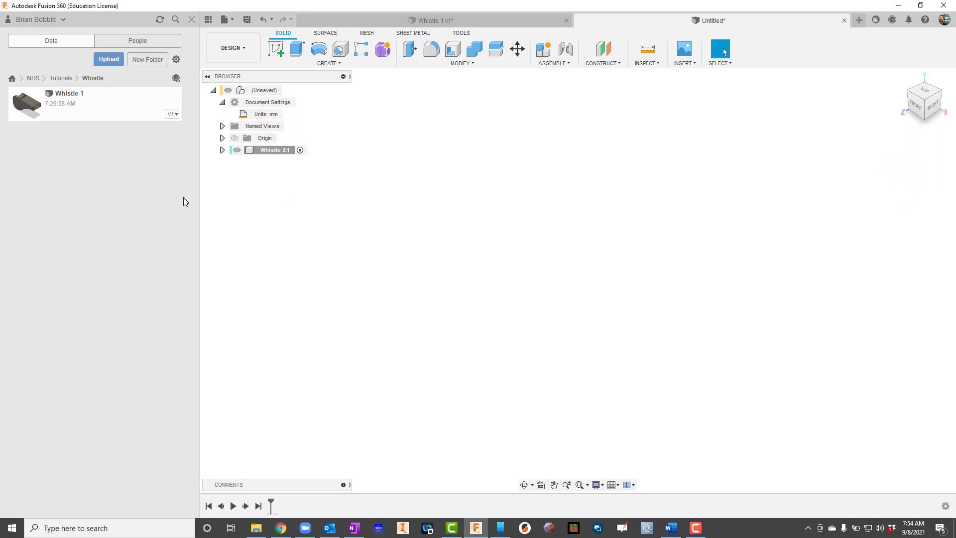
Save the design as 'Whistle 2' and close the data panel
left_click(246, 20)
type("W")
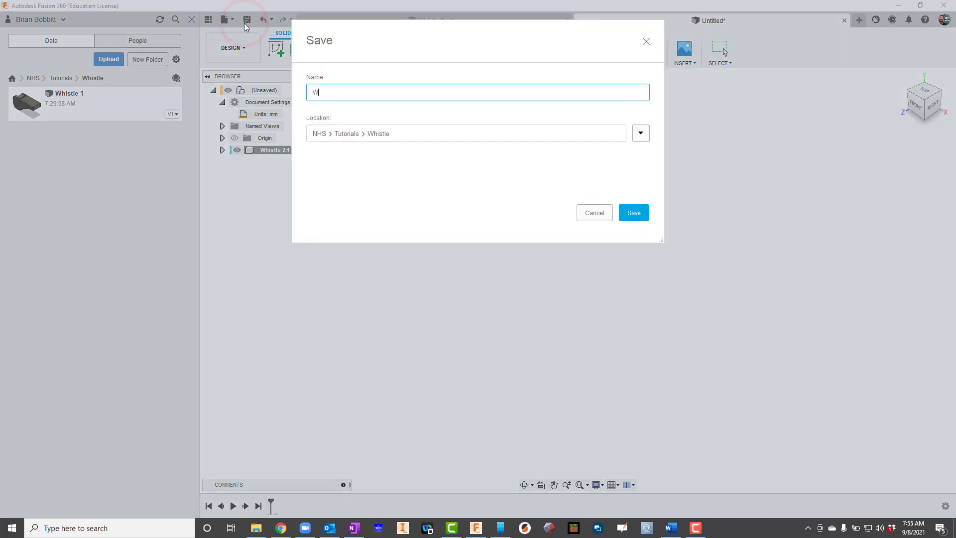
type("histle 2")
key("Return")
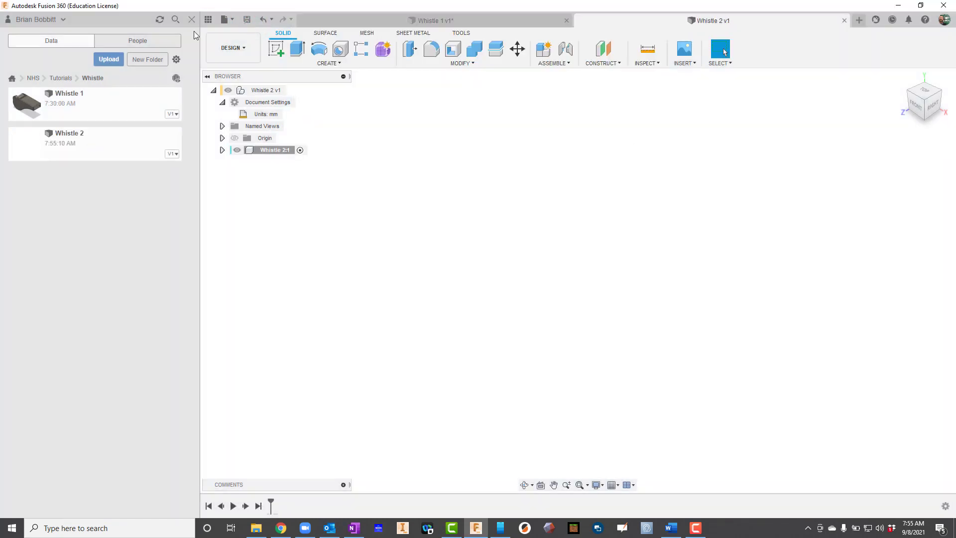
left_click(193, 21)
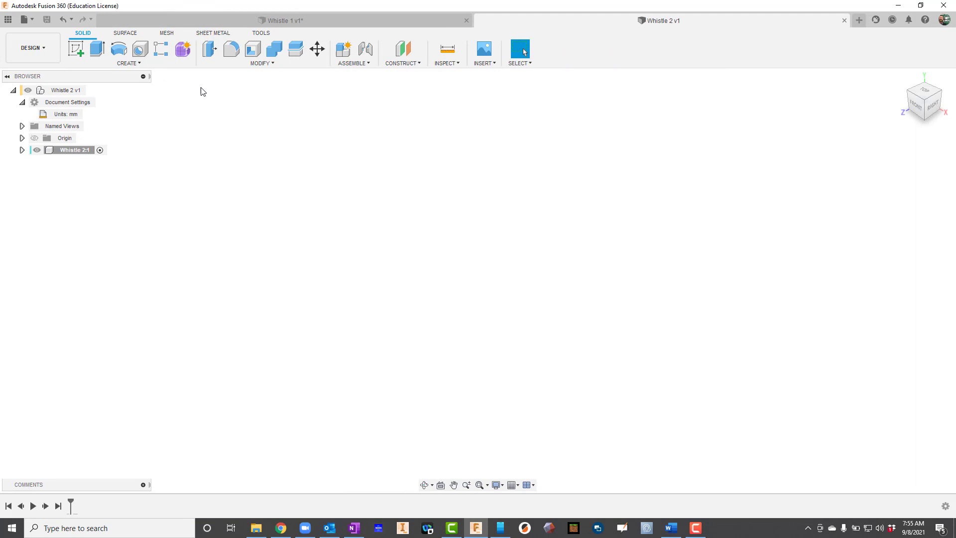
Start a sketch on the front plane and draw a 21 mm diameter circle at the origin
left_click(76, 48)
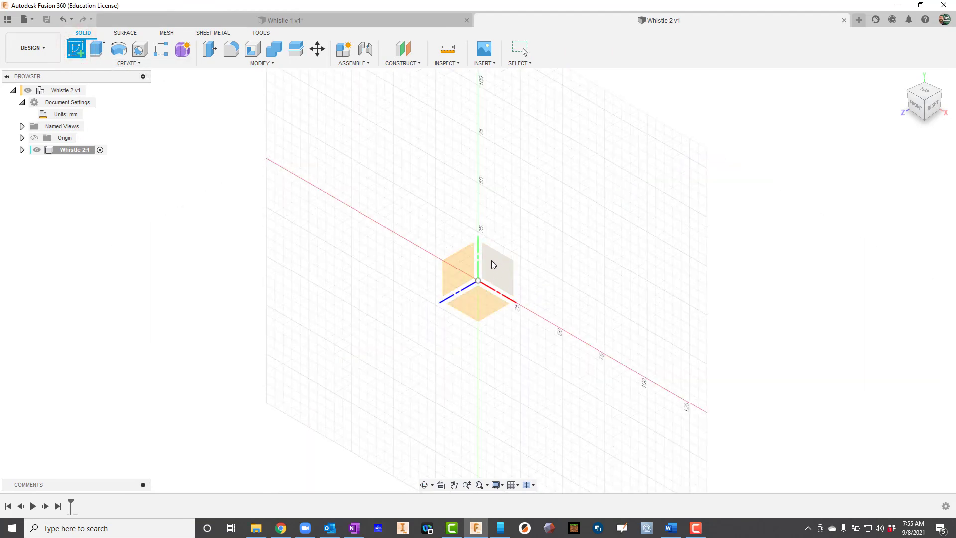
left_click(499, 272)
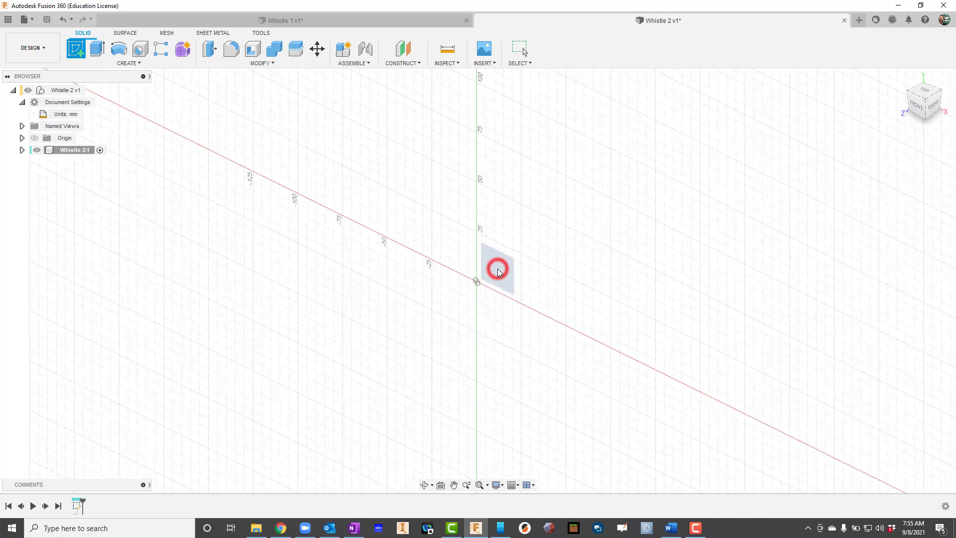
left_click(120, 56)
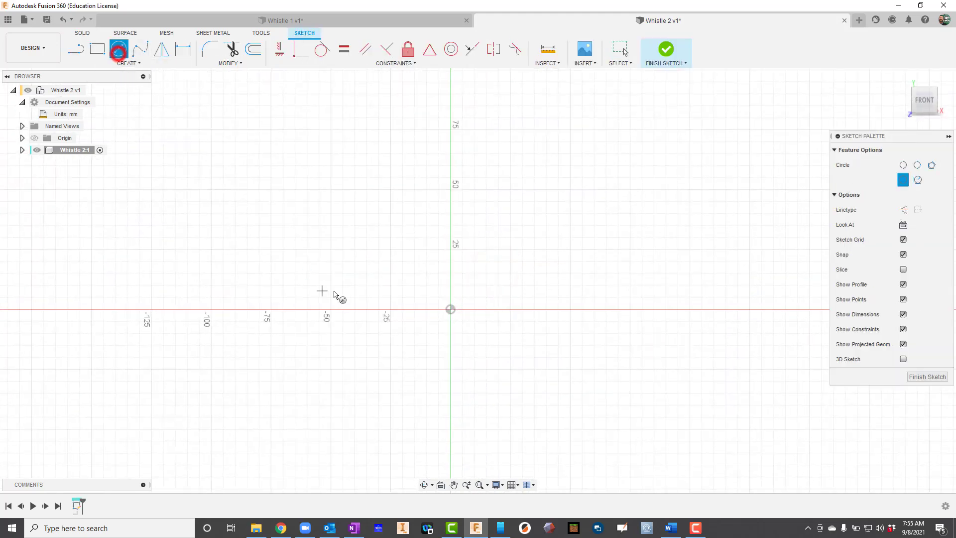
left_click(450, 309)
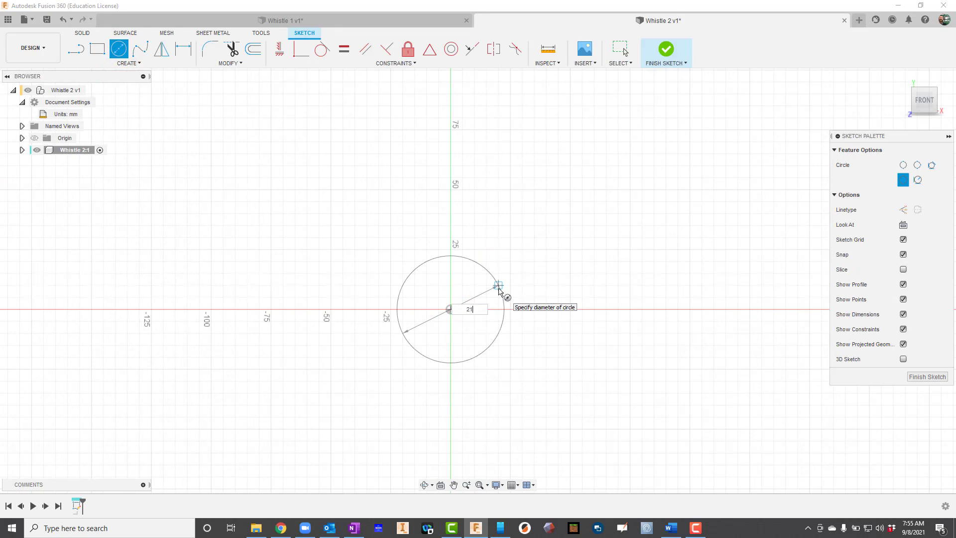
type("21")
key("Return")
key("Escape")
Draw a second, 27 mm diameter circle centred on the origin
scroll(525, 330, "up", 1)
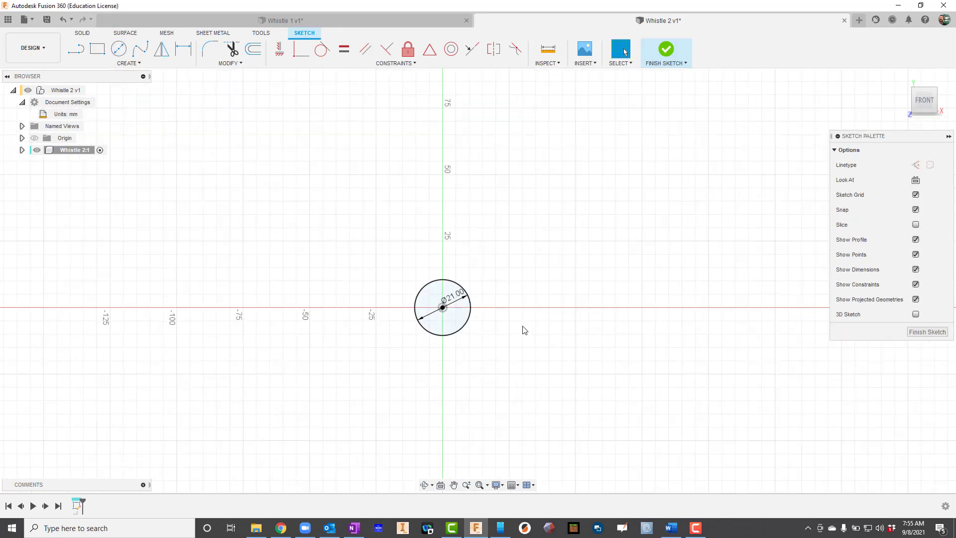
scroll(525, 330, "up", 3)
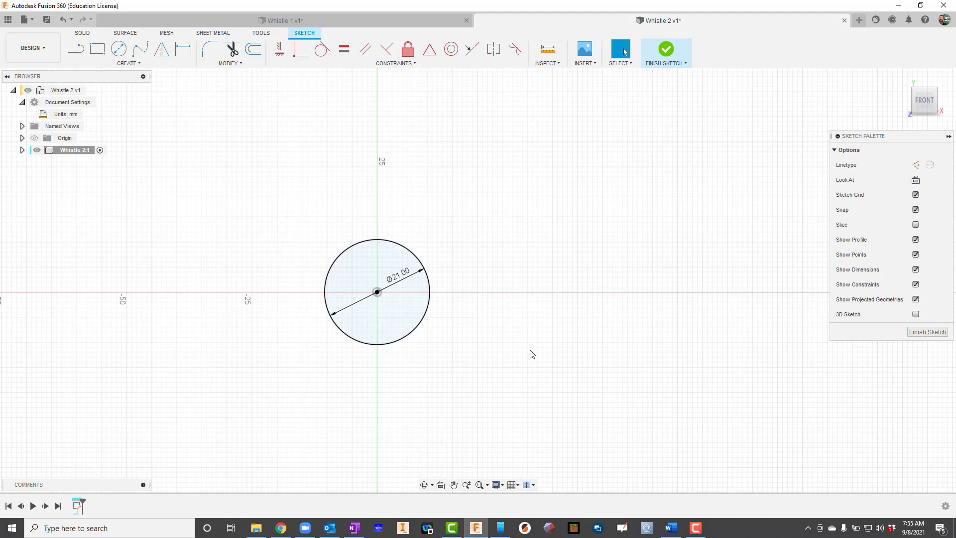
scroll(532, 354, "up", 1)
left_click(118, 49)
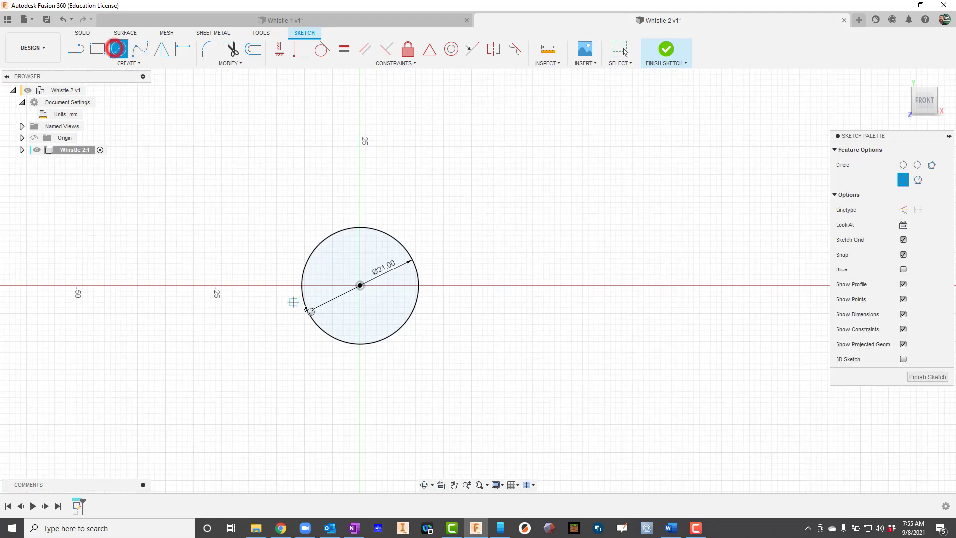
left_click(360, 286)
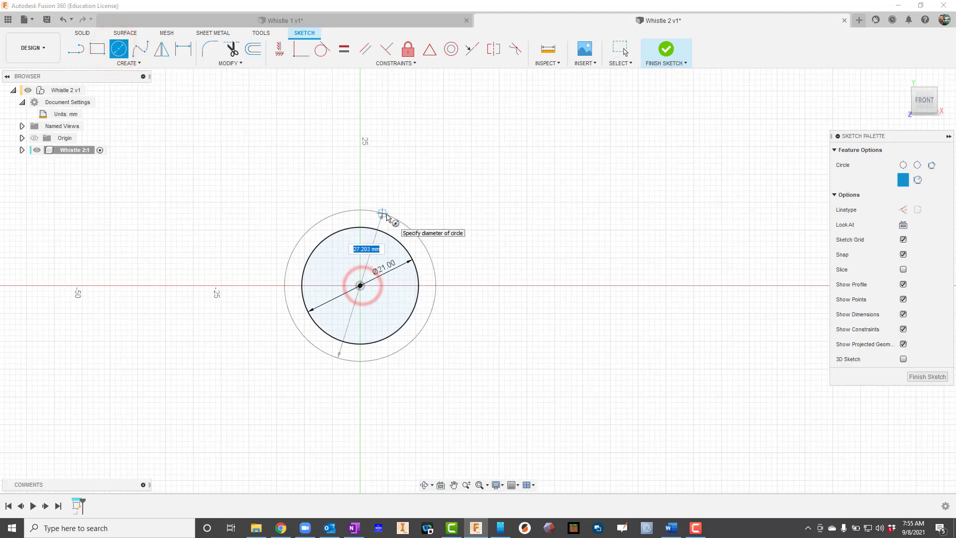
key("Tab")
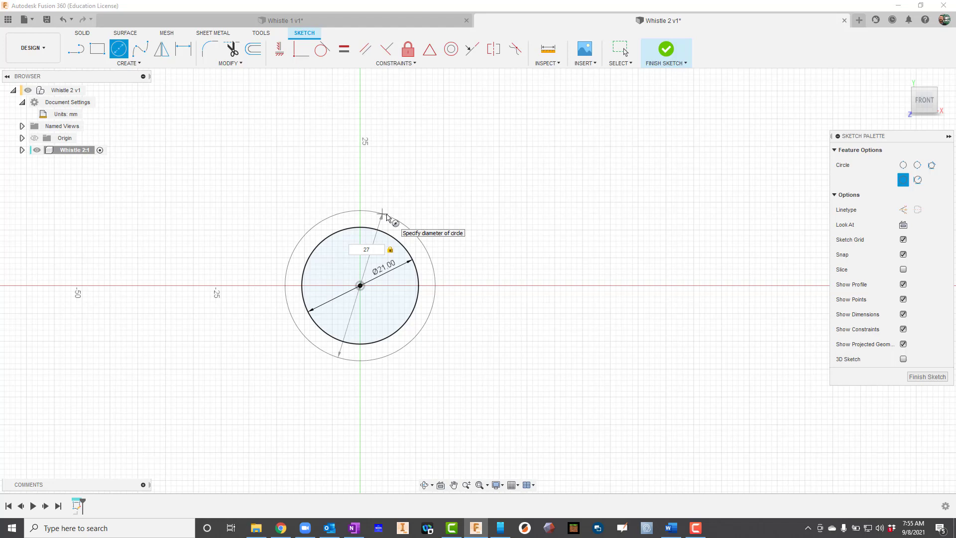
key("Return")
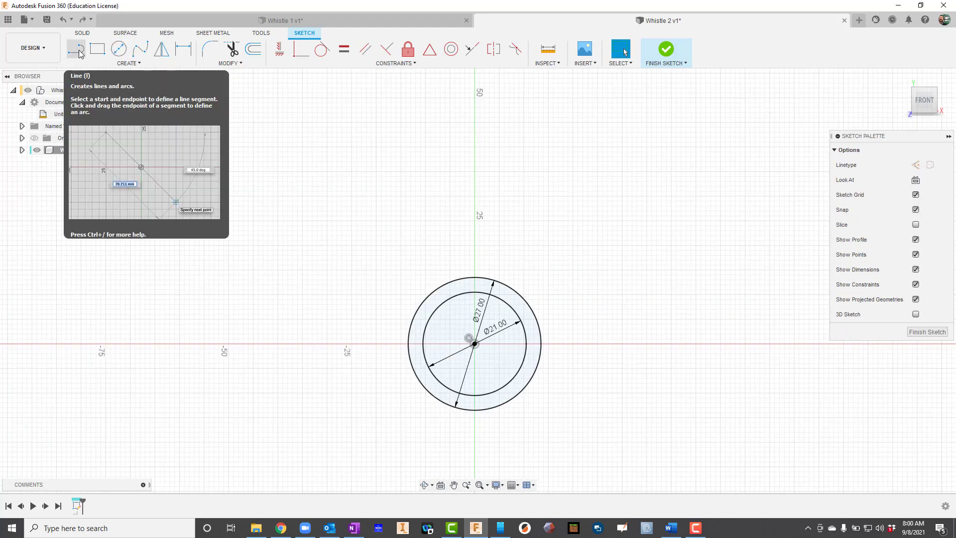
Draw a horizontal line from the outer circle's top to the right, then a short vertical segment down
left_click(76, 49)
left_click(518, 291)
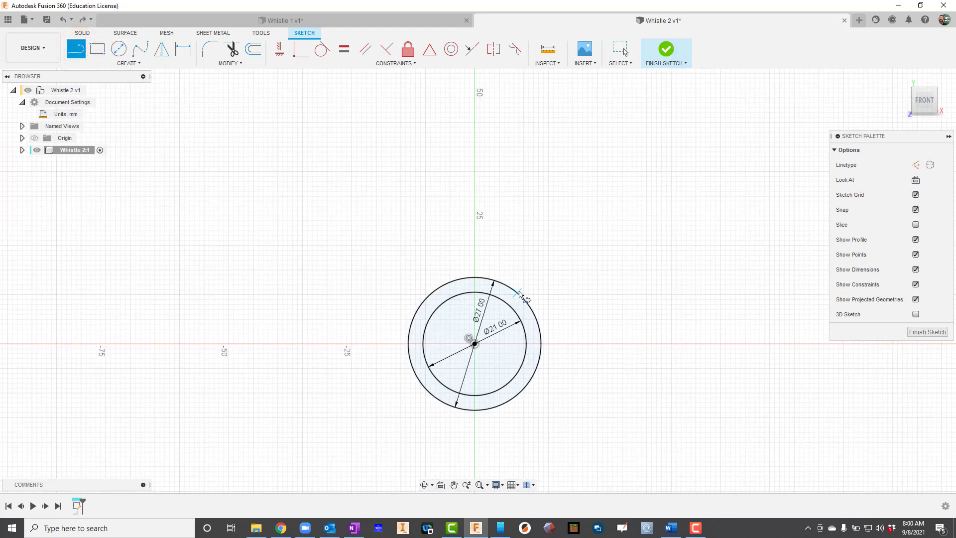
left_click(750, 292)
left_click(750, 333)
key("Escape")
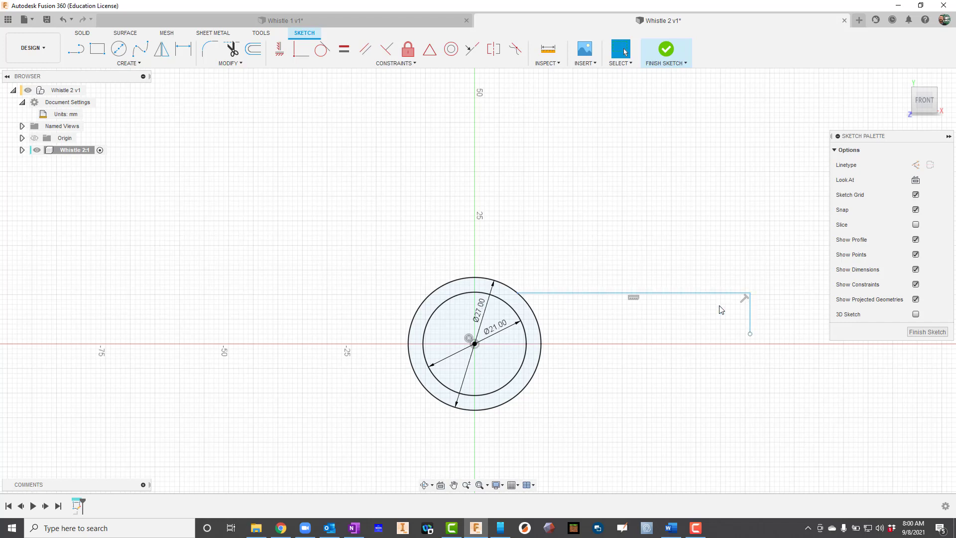
Draw a three-point arc from the short line's lower end to the outer circle, closing the profile
left_click(109, 63)
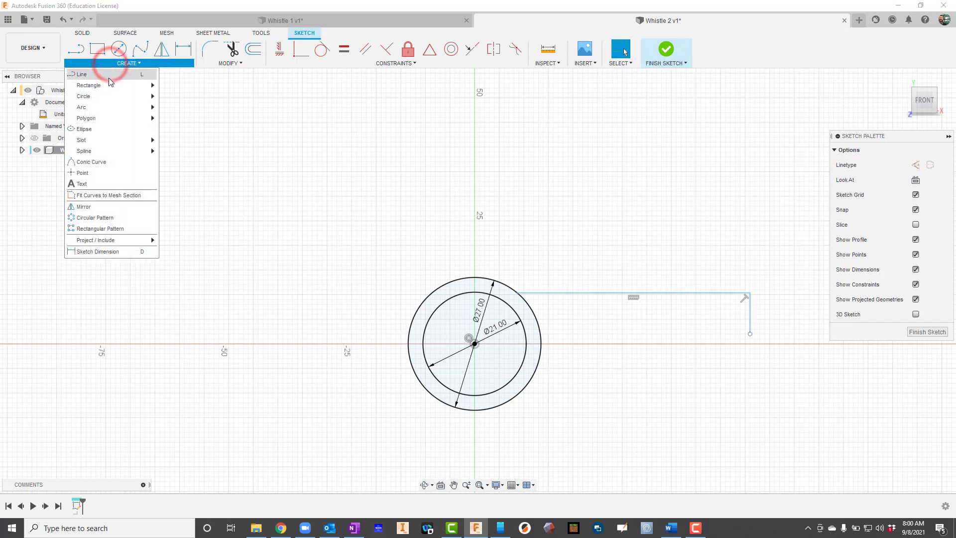
mouse_move(106, 108)
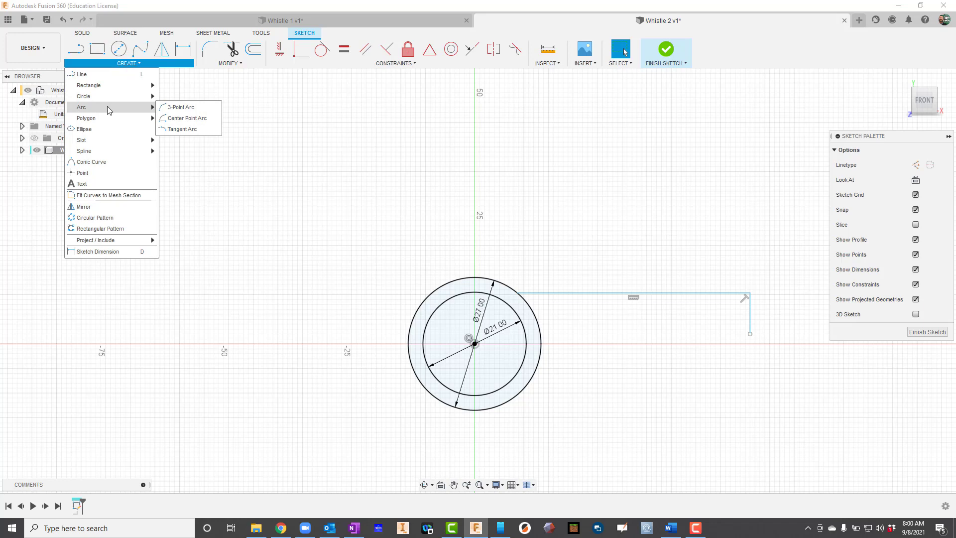
left_click(190, 108)
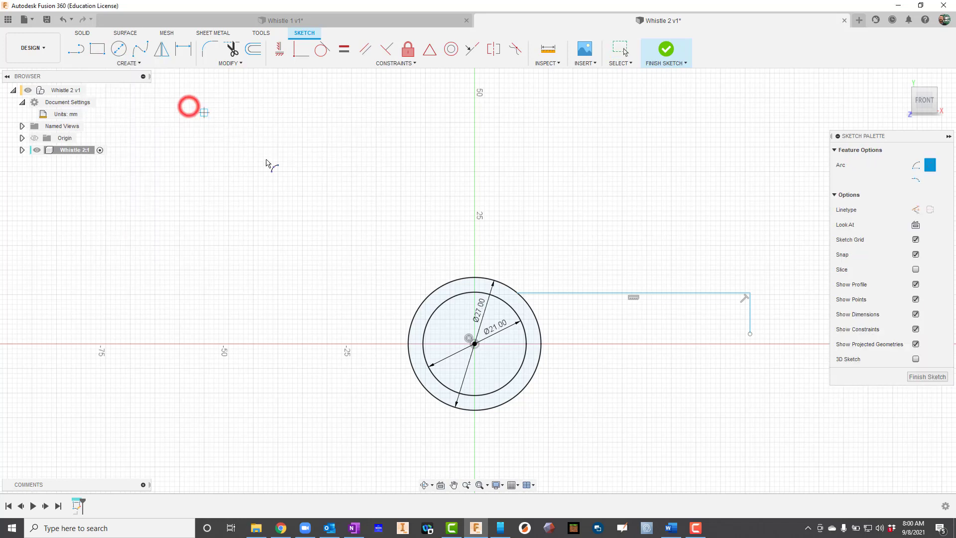
left_click(751, 334)
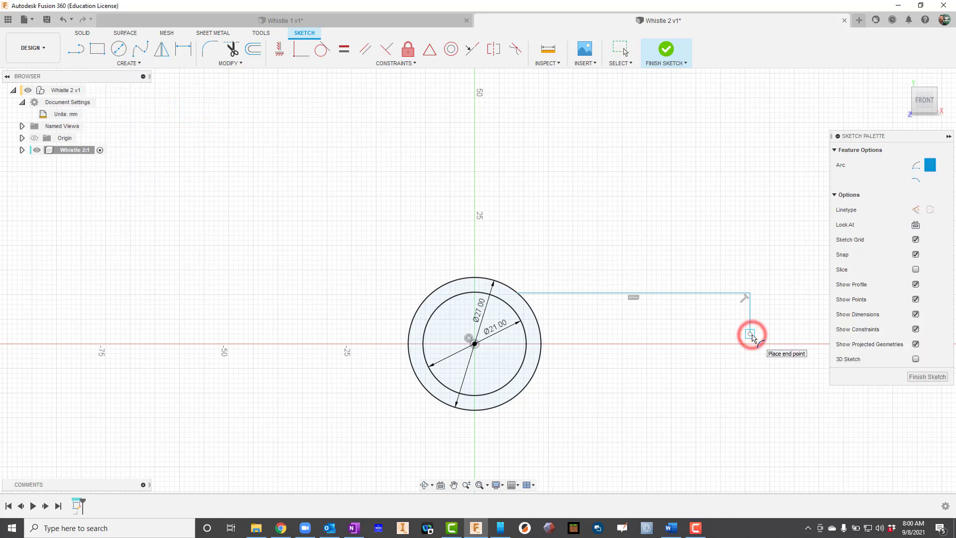
left_click(528, 387)
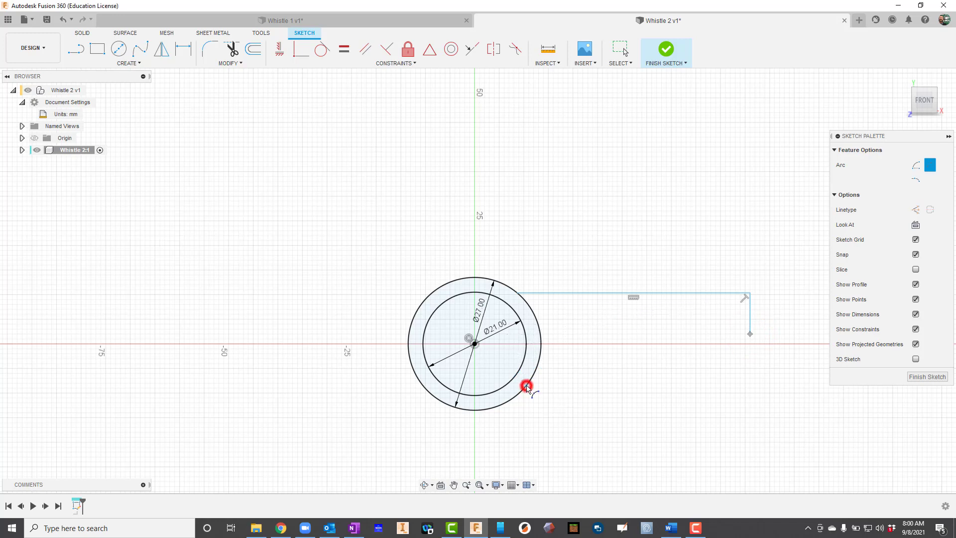
left_click(620, 348)
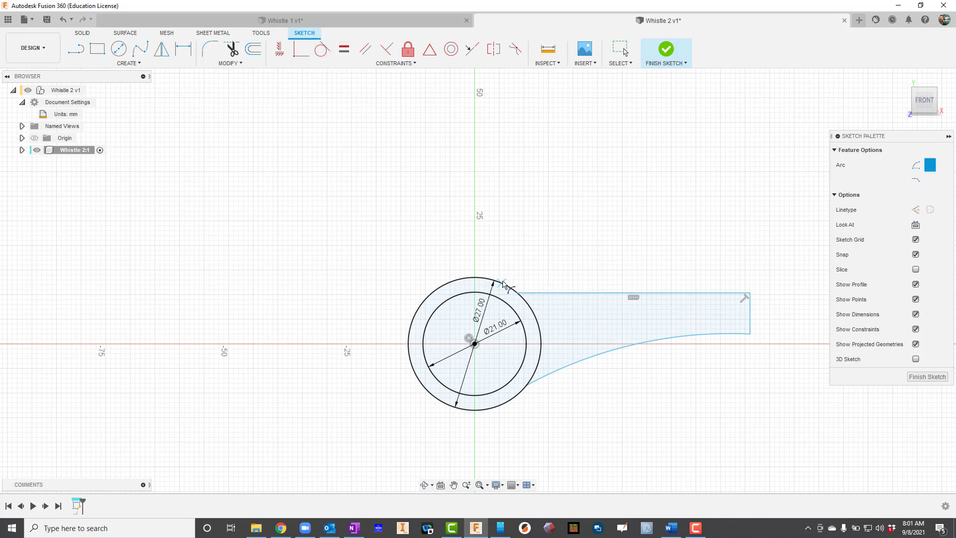
Constrain the top sketch line tangent to the 27 mm outer circle
left_click(327, 47)
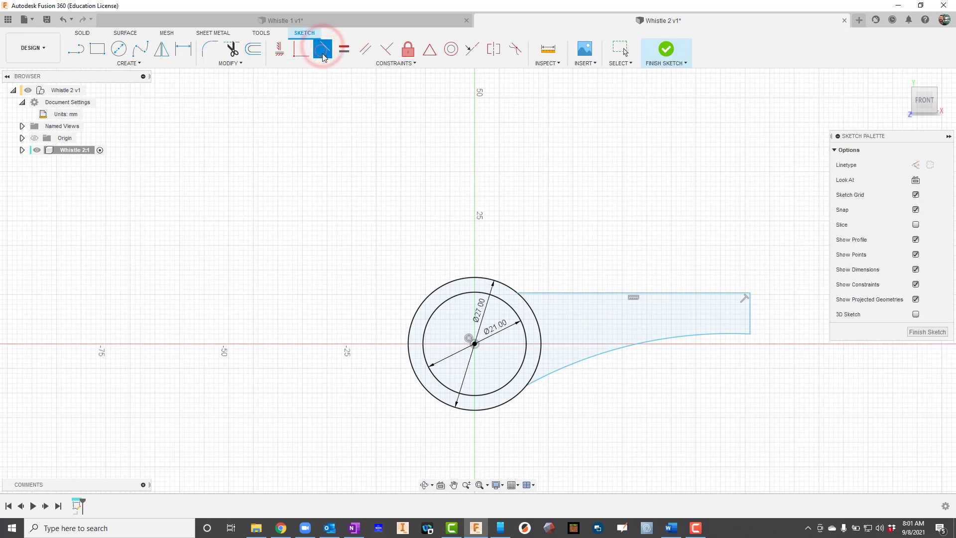
left_click(556, 294)
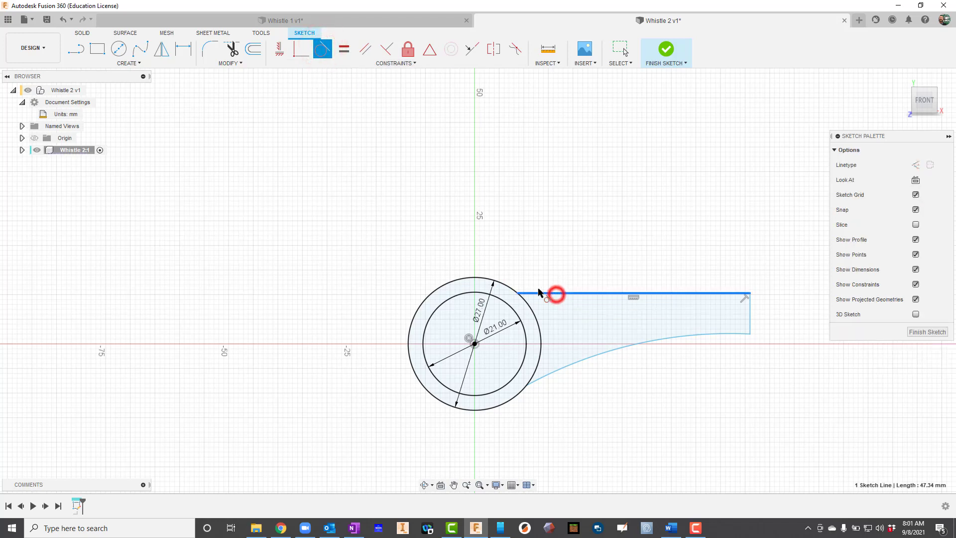
left_click(509, 288)
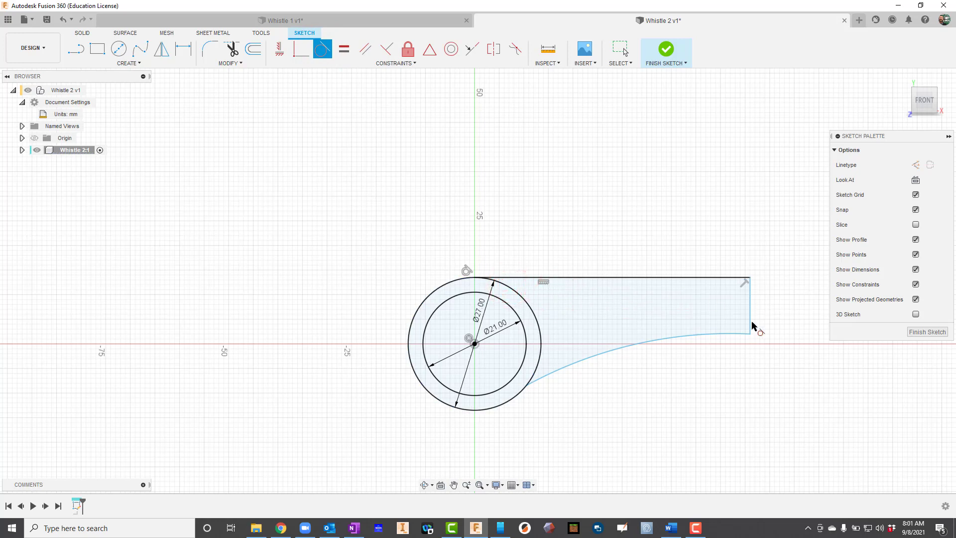
scroll(792, 306, "up", 2)
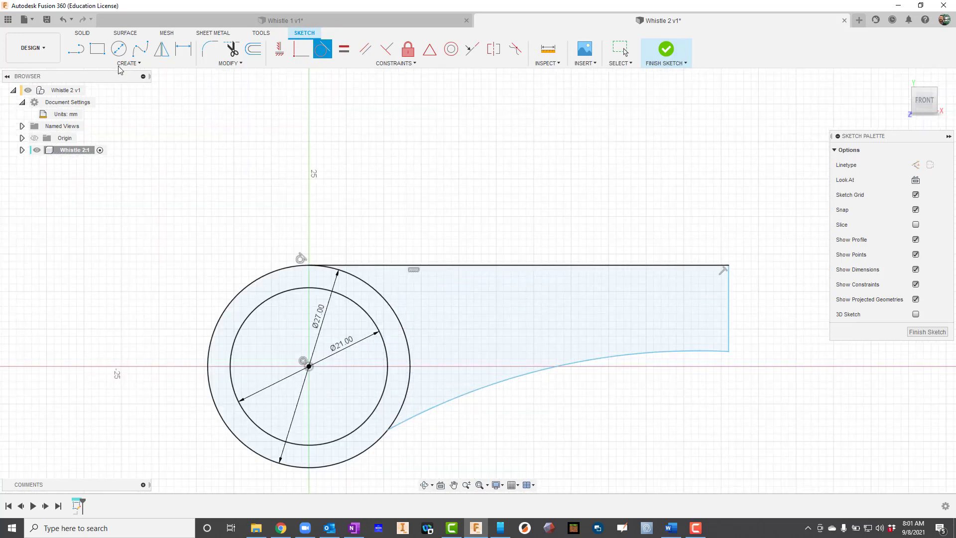
Draw a 3 mm vertical line down from the top edge
left_click(77, 49)
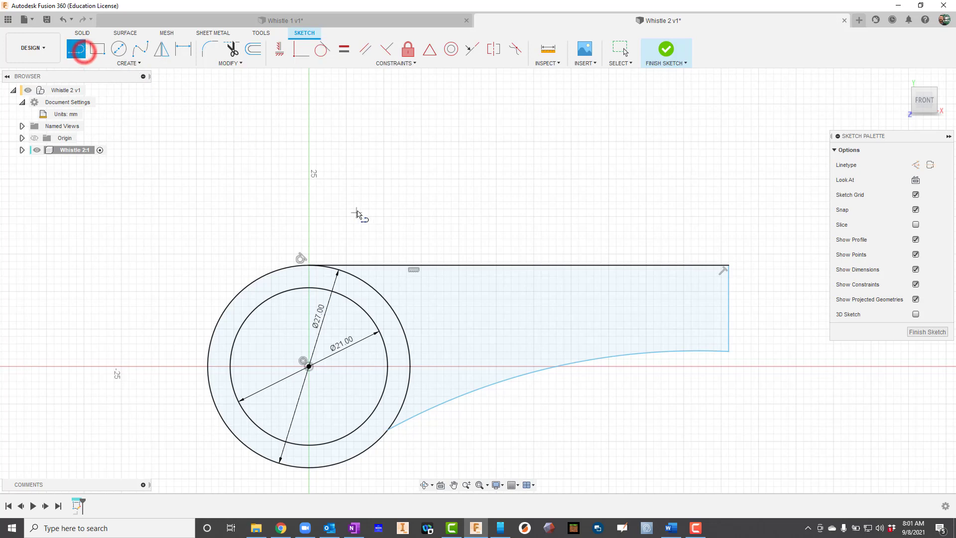
left_click(322, 266)
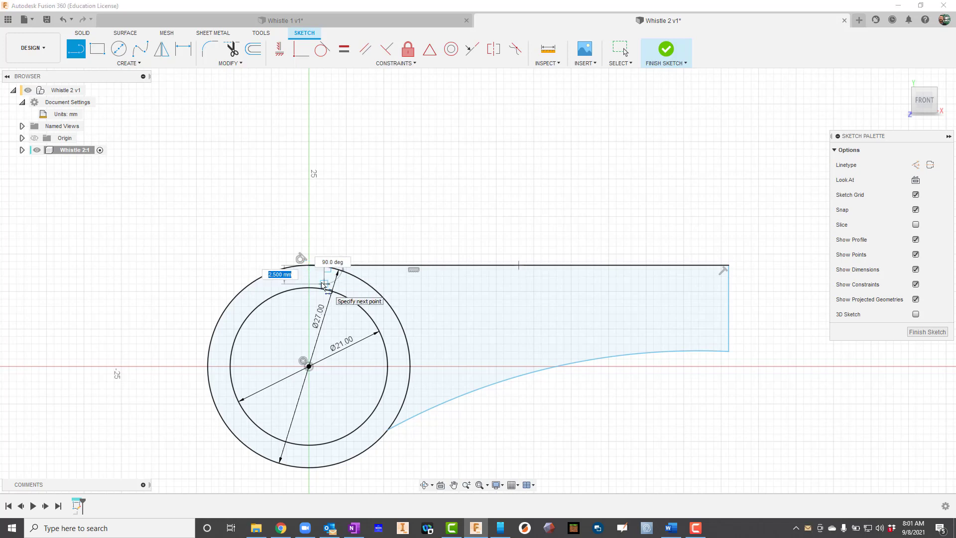
type("3")
key("Return")
key("Escape")
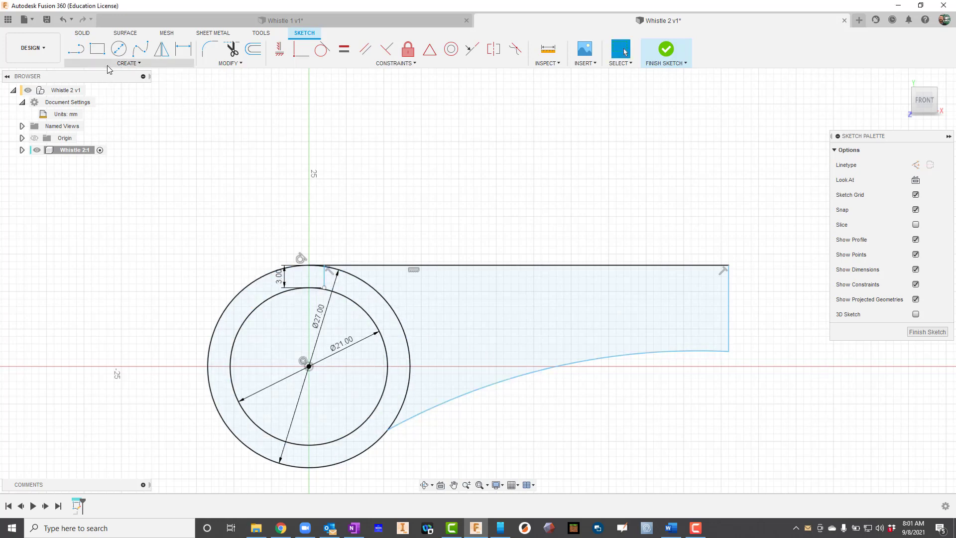
Draw a horizontal line from the 3 mm line's lower end to the right edge
left_click(80, 52)
left_click(324, 287)
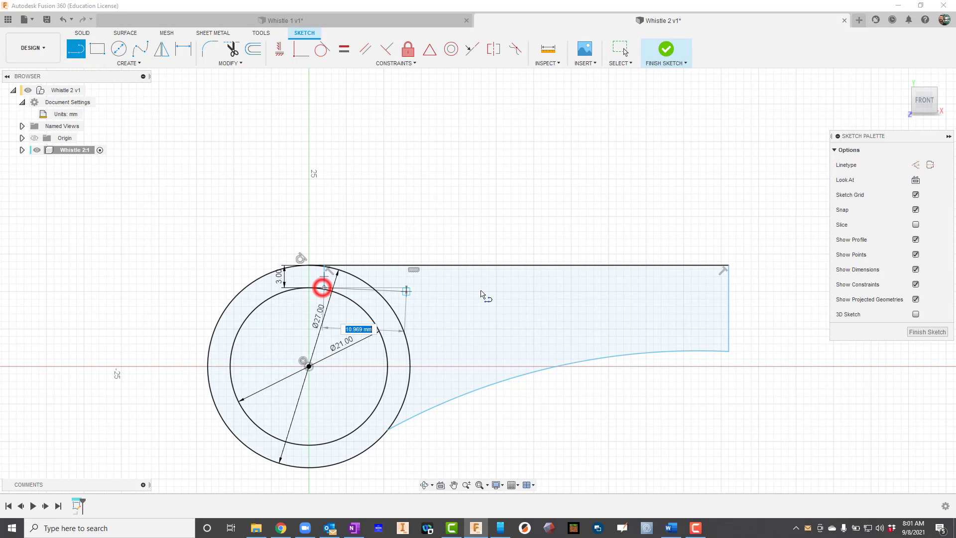
left_click(728, 288)
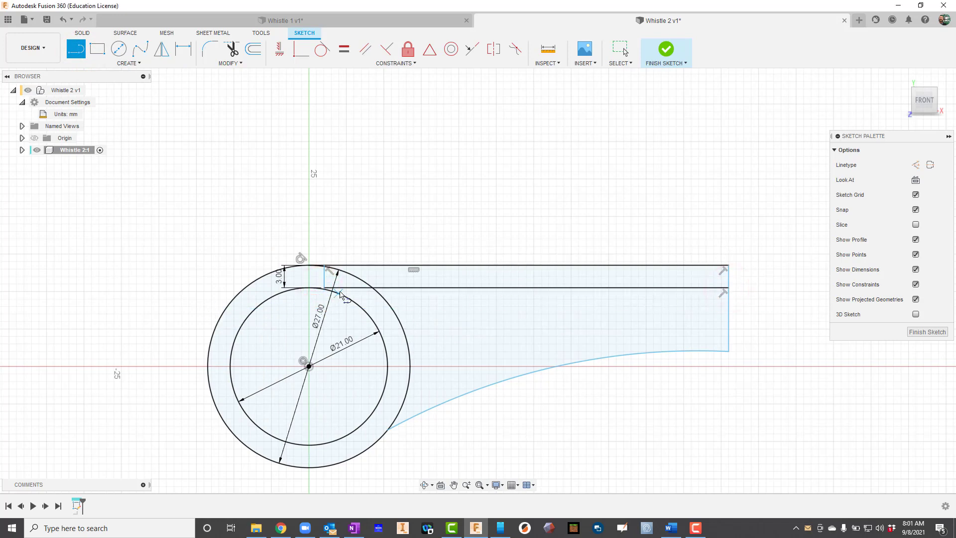
scroll(341, 295, "up", 2)
scroll(339, 289, "down", 3)
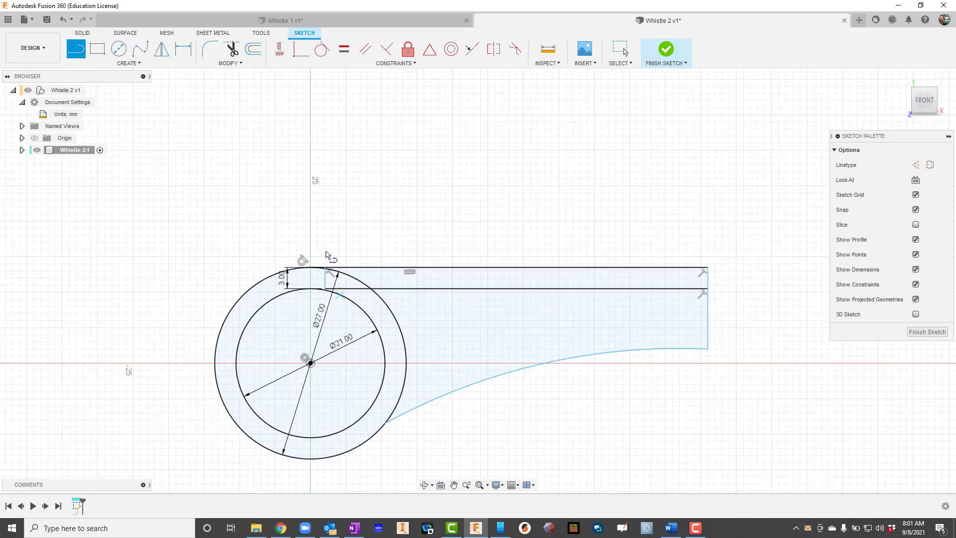
Add a slanted line from the right edge to the inner circle and a short line across the ring
left_click(707, 328)
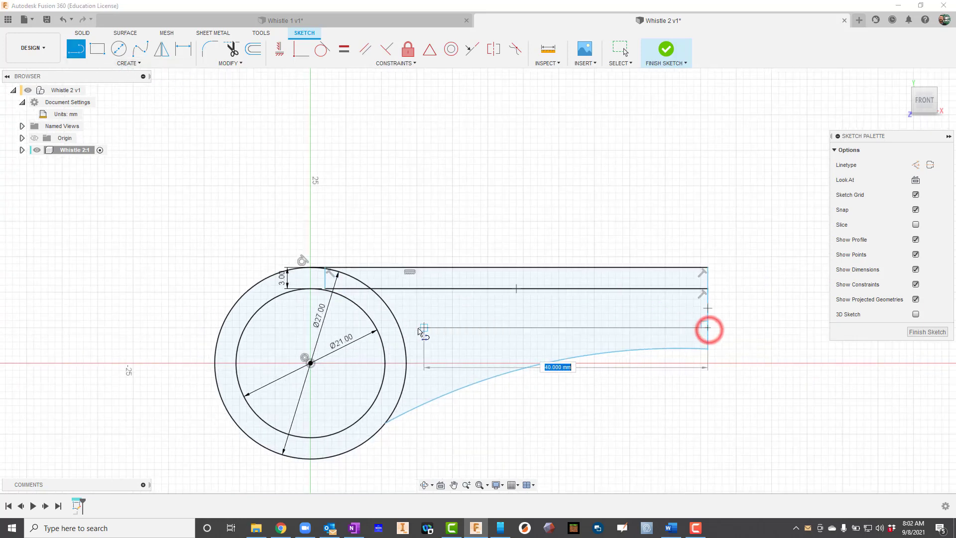
double_click(369, 317)
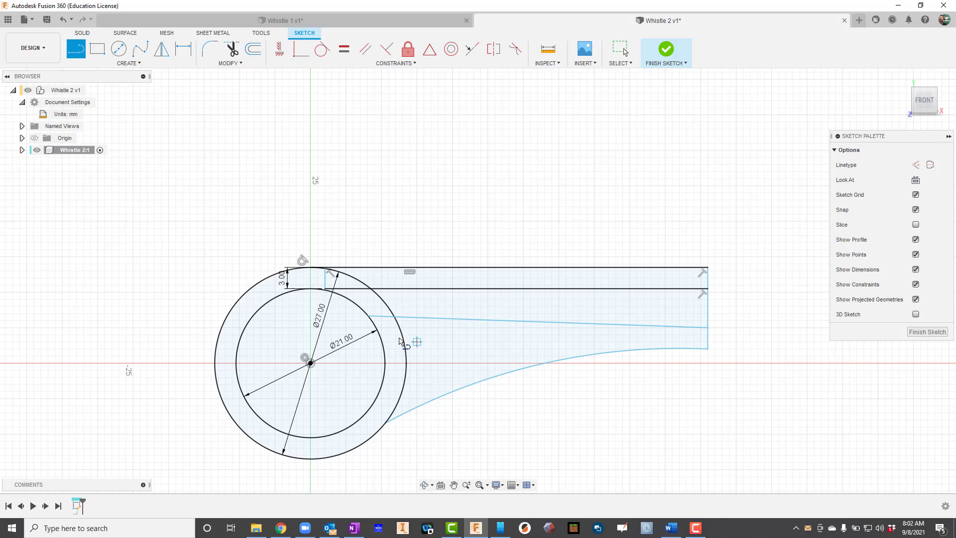
left_click(278, 296)
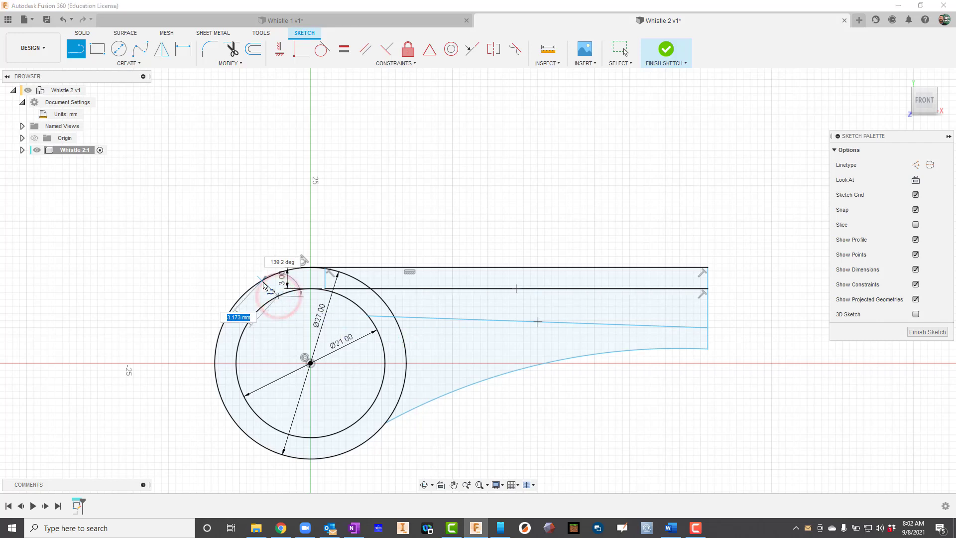
left_click(262, 283)
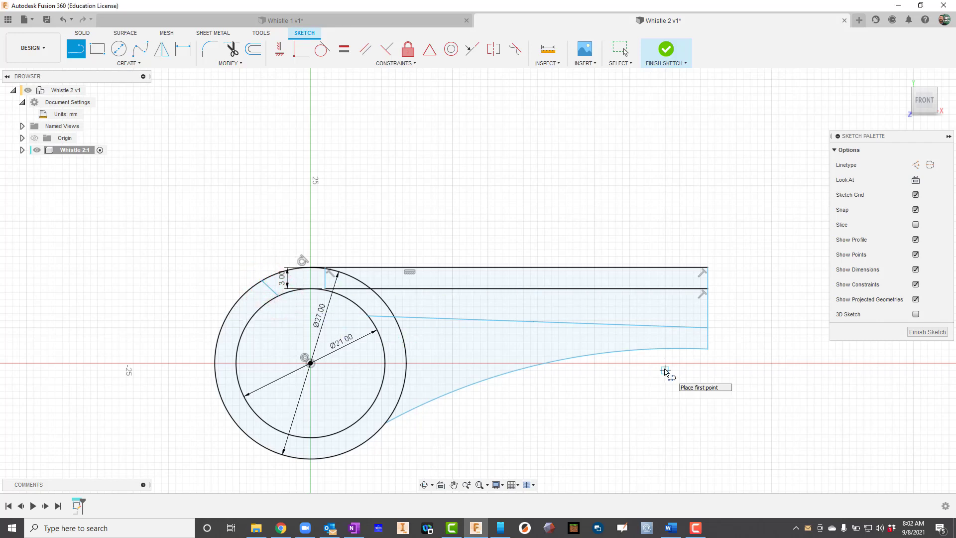
Trim the inner and outer circle arcs near the top, including the pieces inside the top rectangle
scroll(498, 328, "up", 2)
left_click(232, 49)
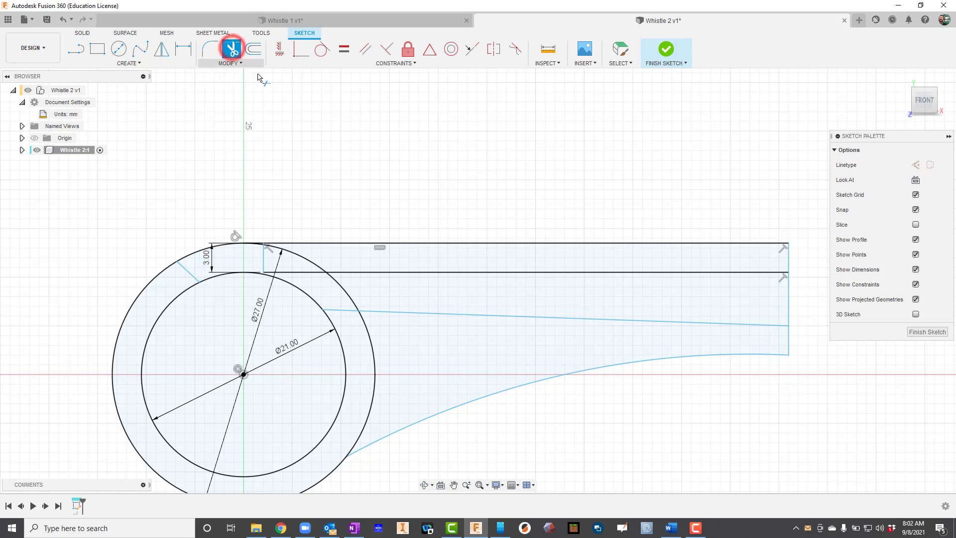
left_click(229, 274)
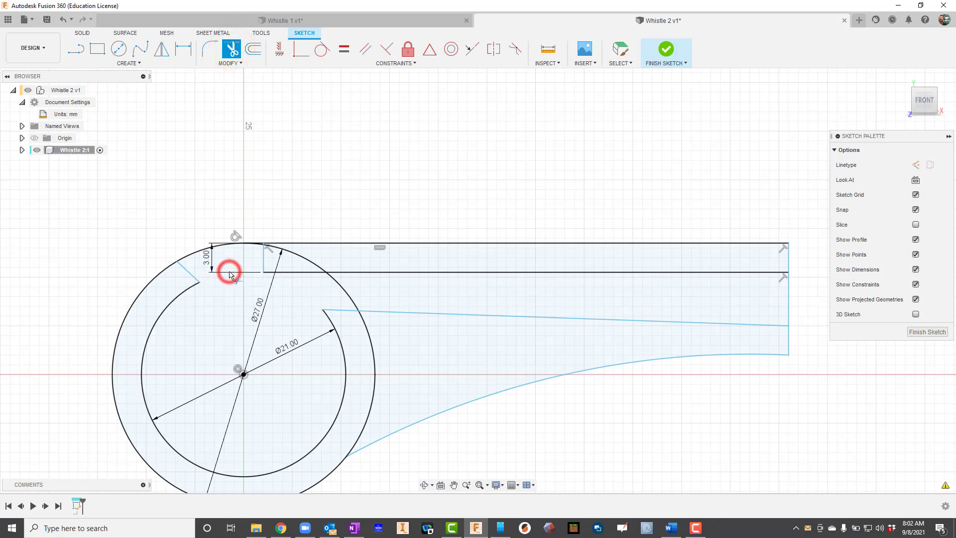
left_click(198, 251)
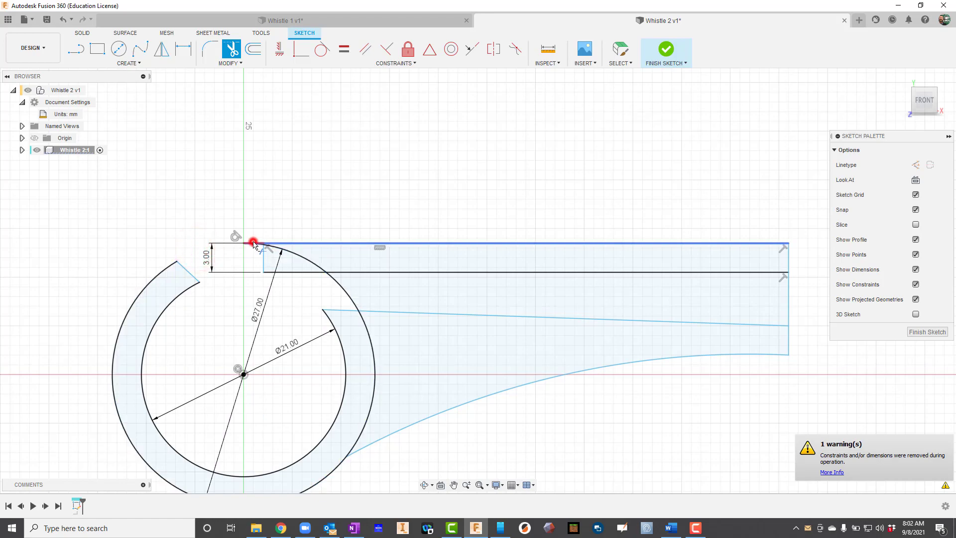
scroll(254, 242, "up", 8)
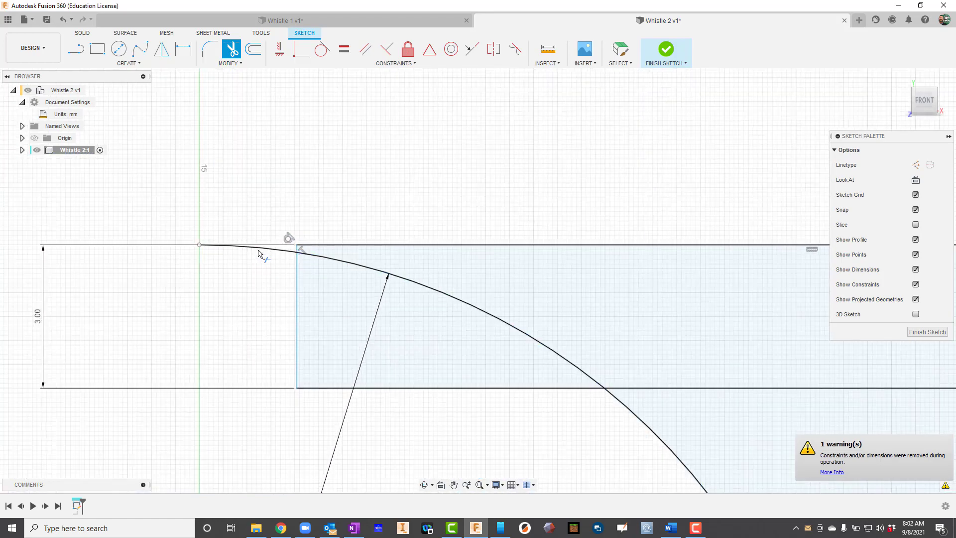
left_click(258, 249)
scroll(287, 281, "down", 5)
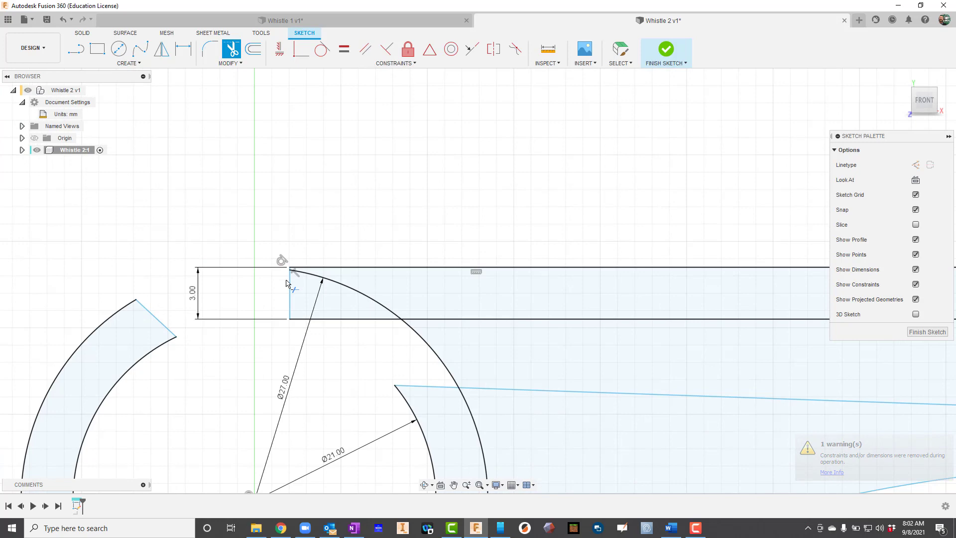
scroll(286, 283, "down", 2)
left_click(325, 279)
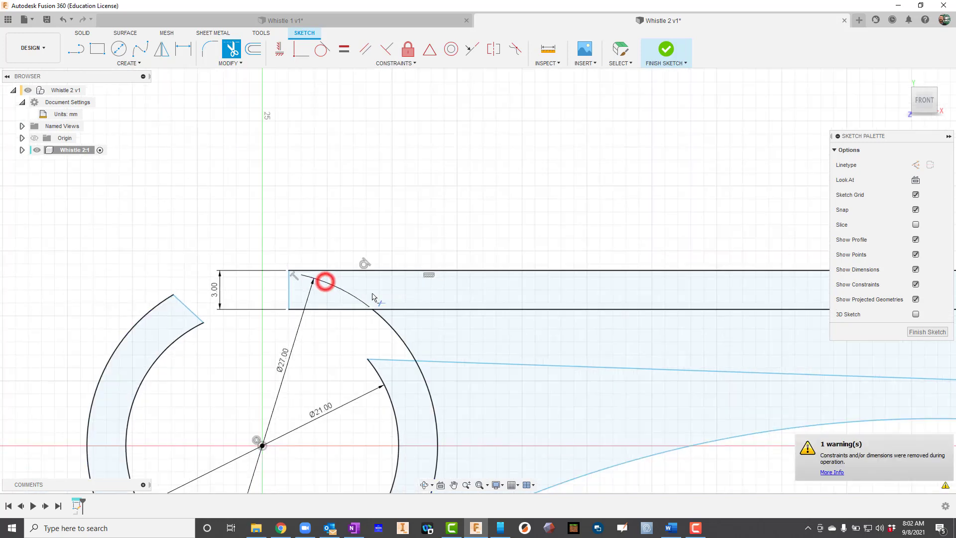
left_click(387, 328)
scroll(496, 331, "down", 3)
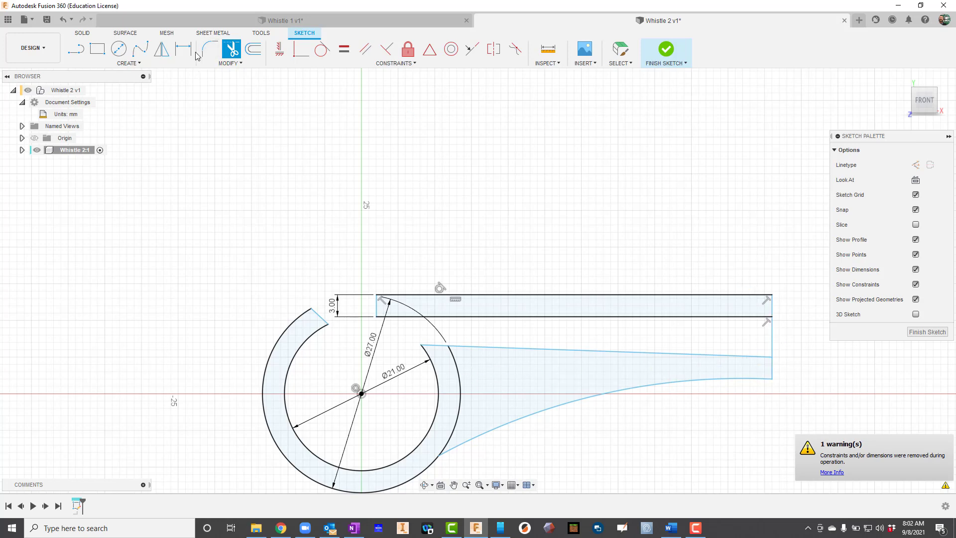
Dimension the top-left corner point with a 10 mm horizontal distance
left_click(180, 50)
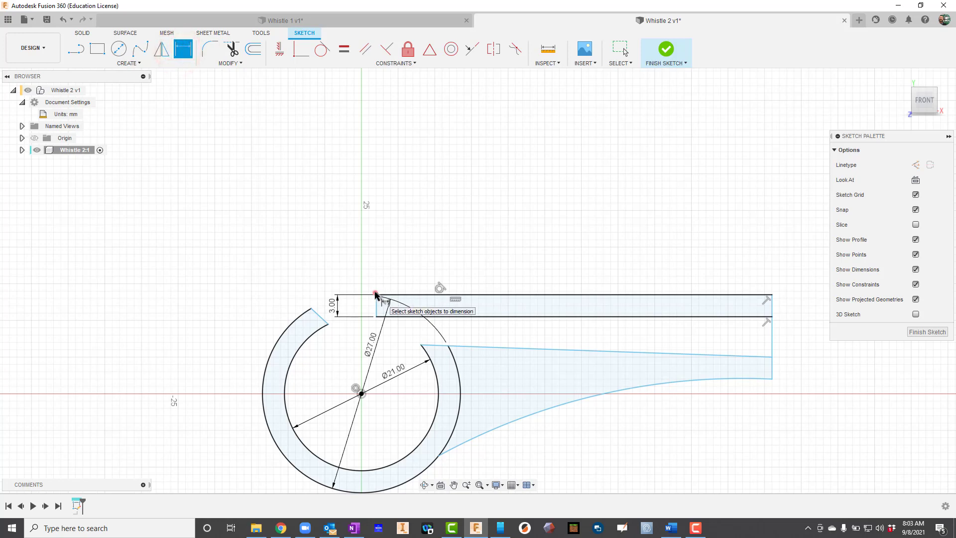
left_click(375, 294)
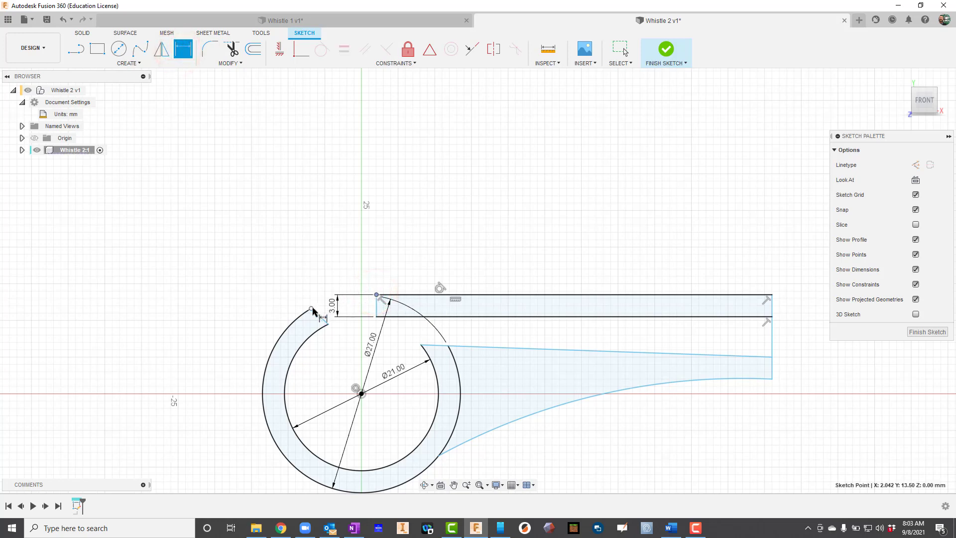
left_click(335, 207)
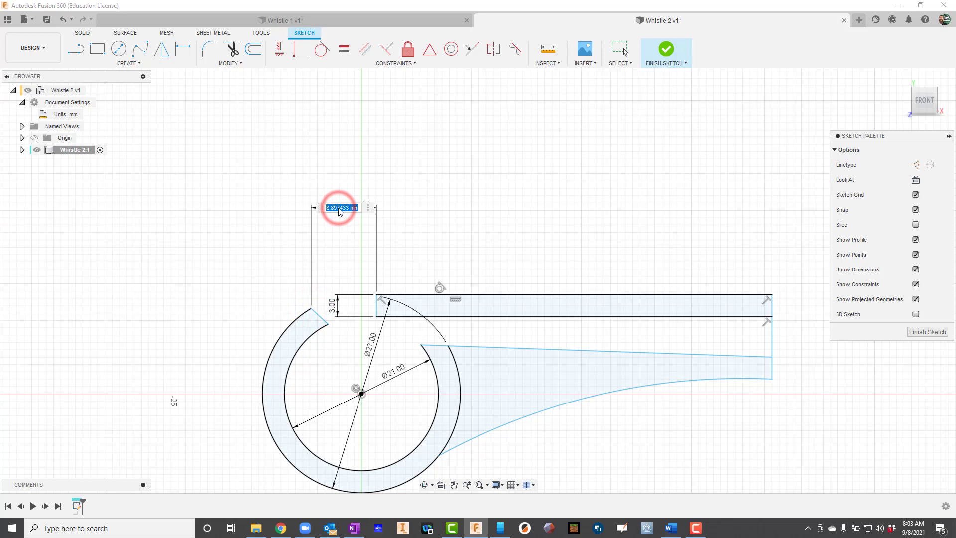
type("10")
key("Return")
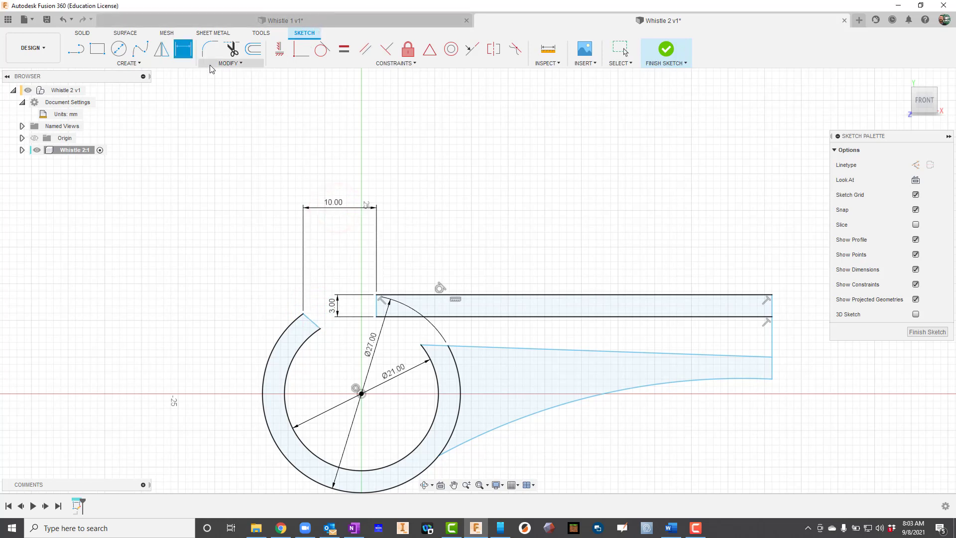
Set the angle between the short left edge and the slanted line to 60°
left_click(377, 305)
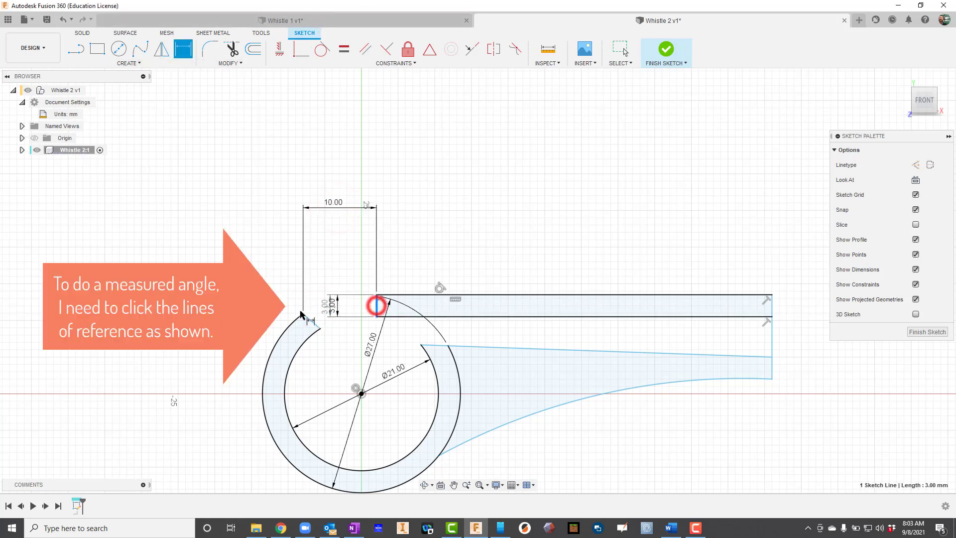
left_click(309, 319)
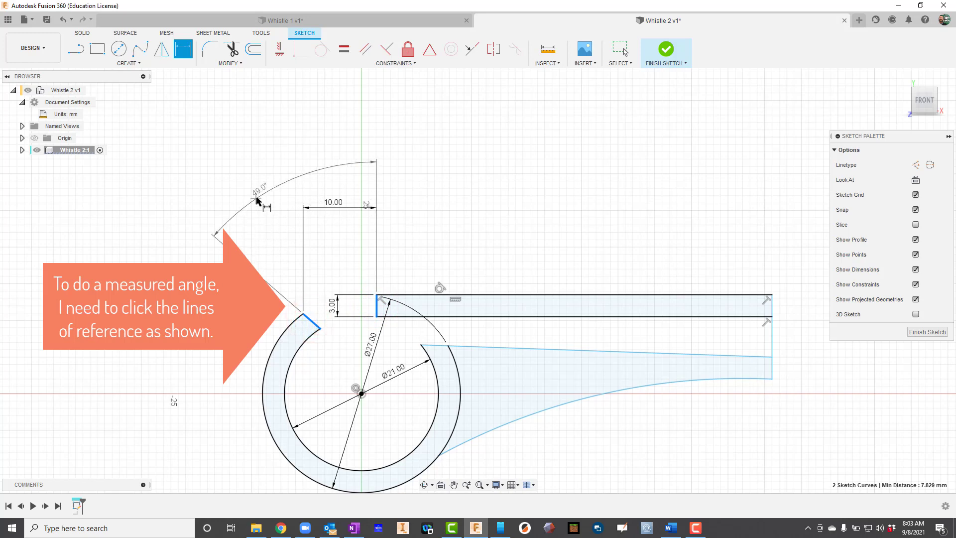
left_click(267, 191)
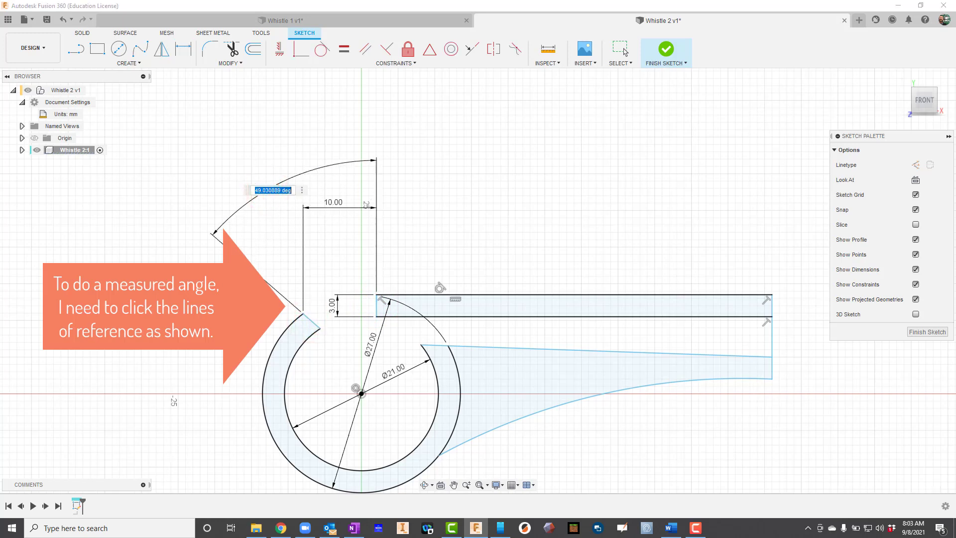
type("60")
key("Return")
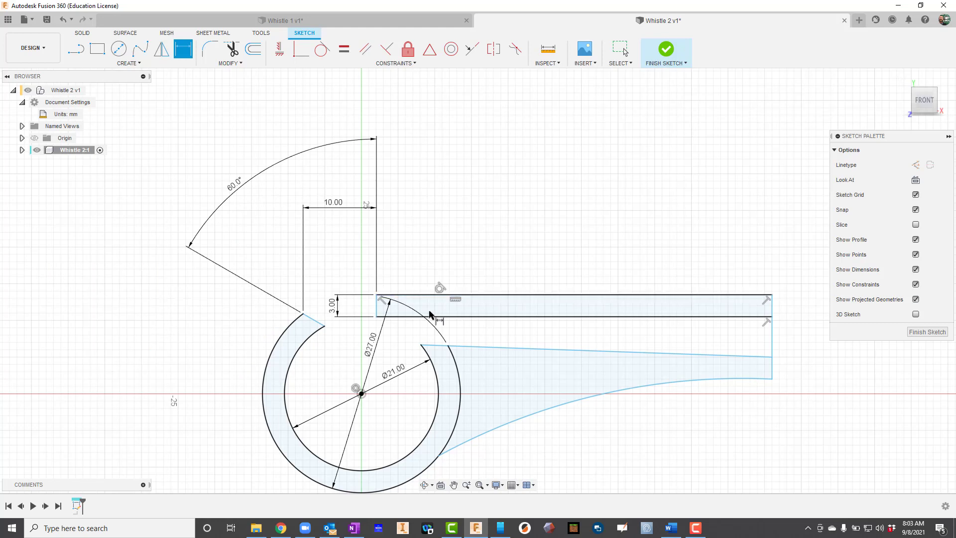
Dimension the rectangle's width between its vertical edges to 36 mm
left_click(379, 307)
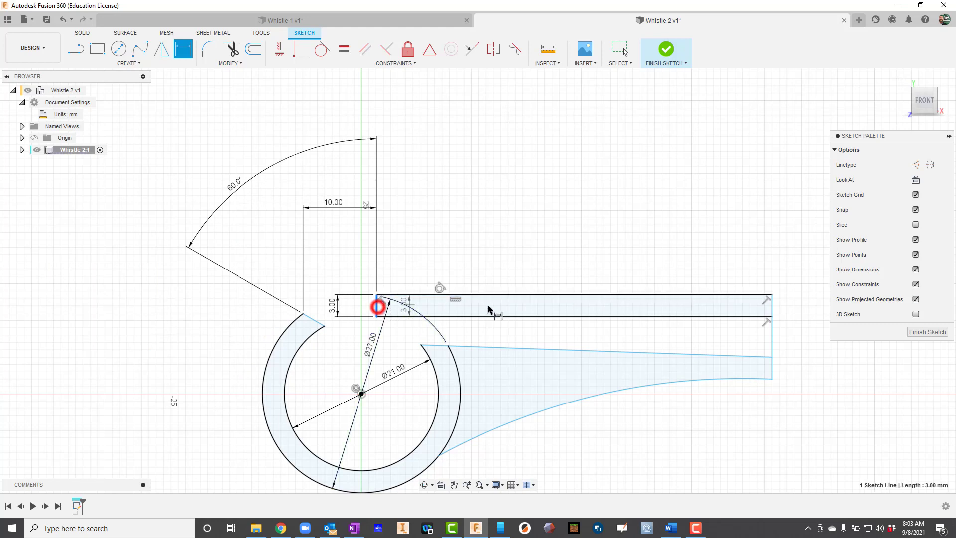
left_click(772, 309)
left_click(678, 266)
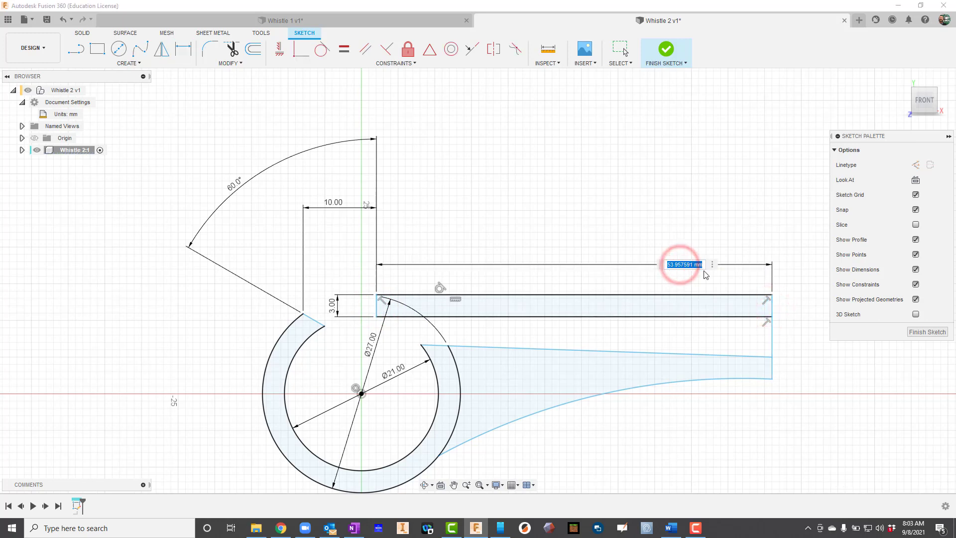
type("36")
key("Return")
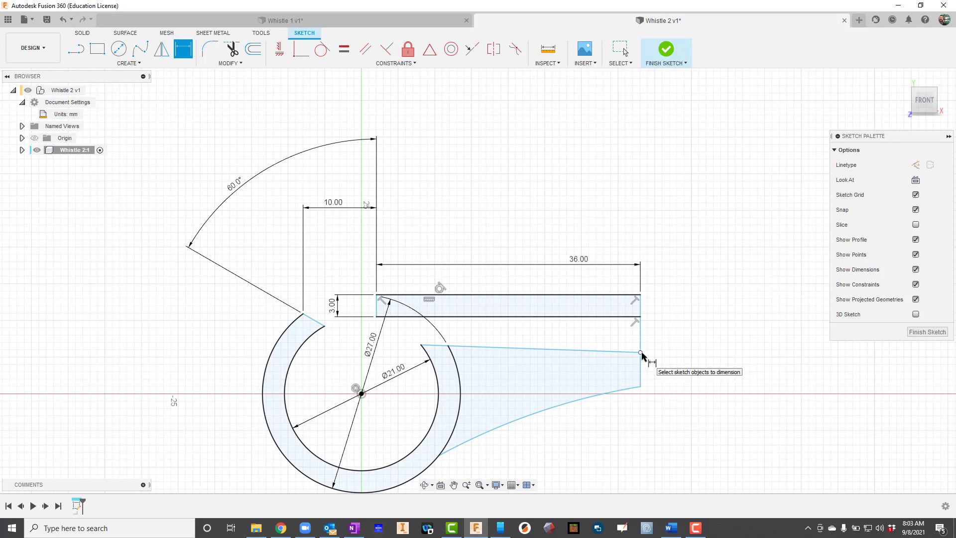
Dimension the wedge's upper left endpoint 9 mm vertically from the circle centre
left_click(420, 345)
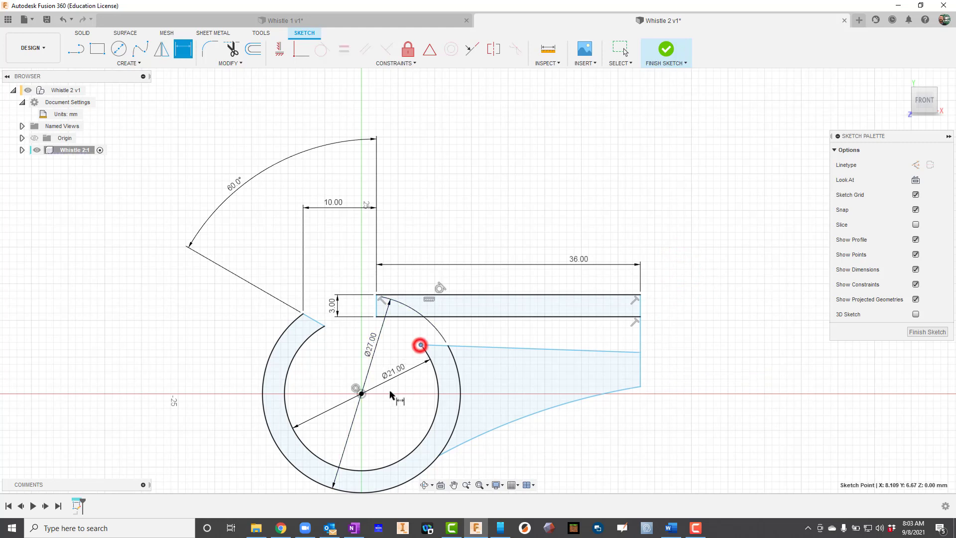
left_click(362, 393)
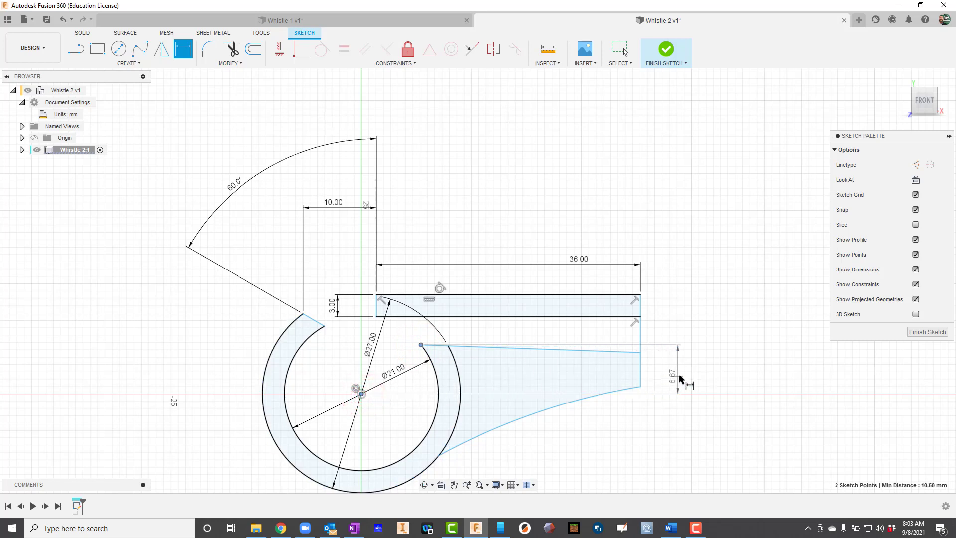
left_click(681, 377)
type("9")
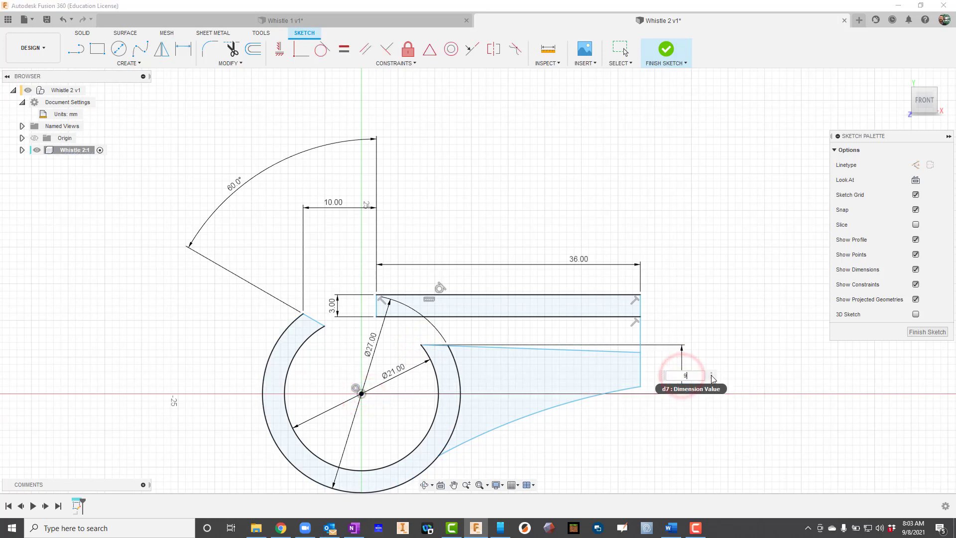
key("Return")
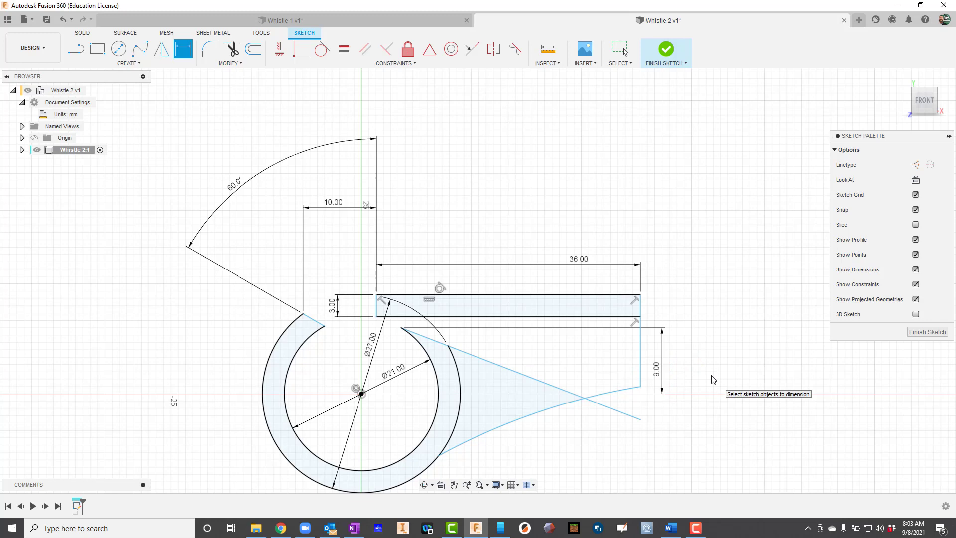
Delete a misplaced end-height dimension and pull the wedge's upper line back above the lower
left_click(640, 419)
left_click(640, 388)
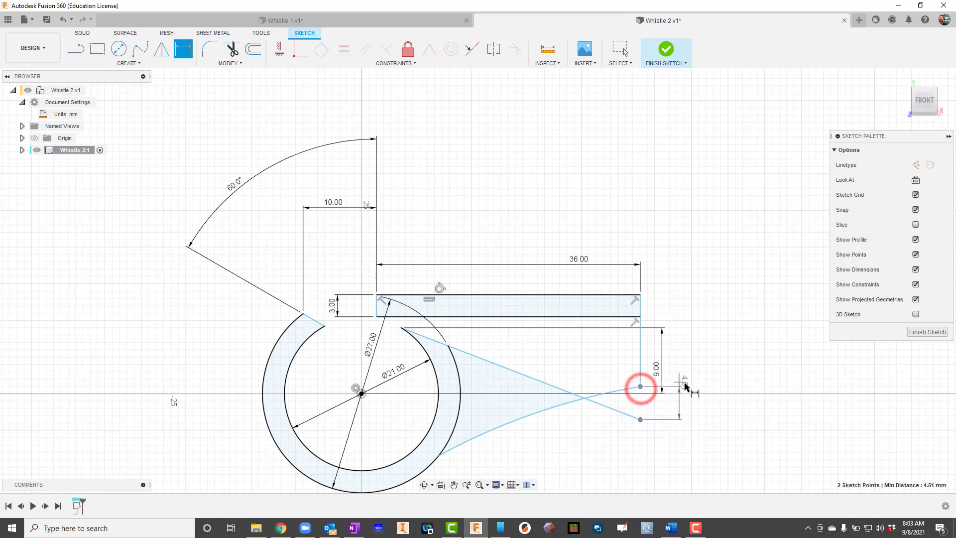
left_click(708, 403)
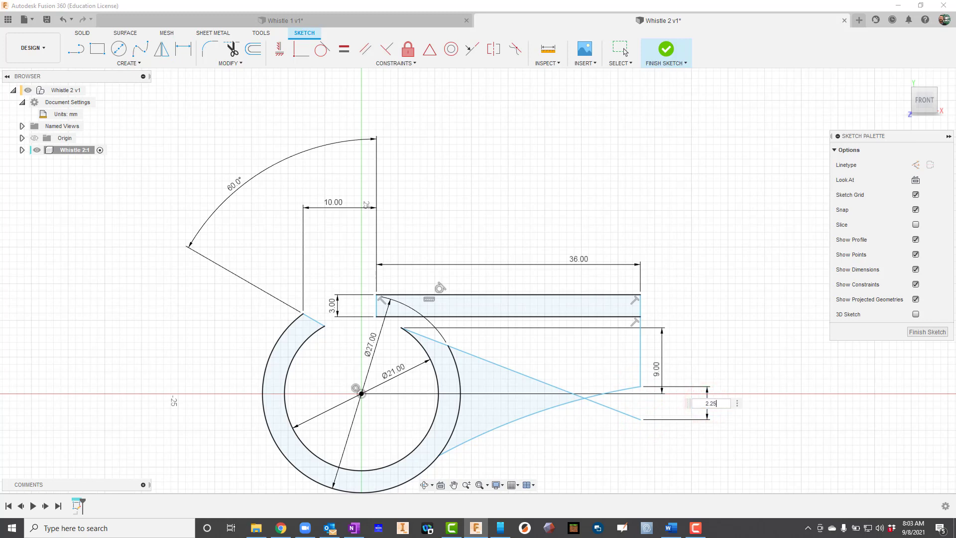
key("Return")
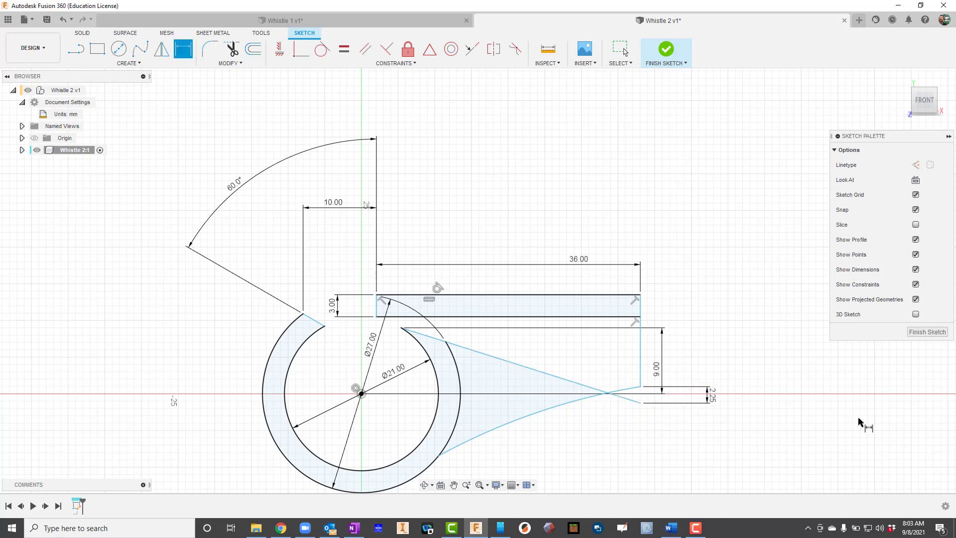
key("Escape")
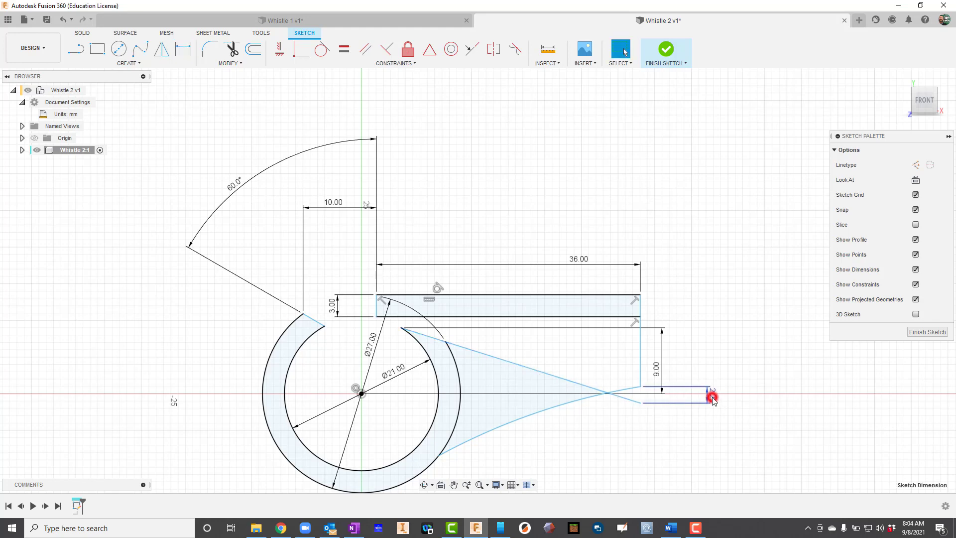
left_click(712, 398)
key("Delete")
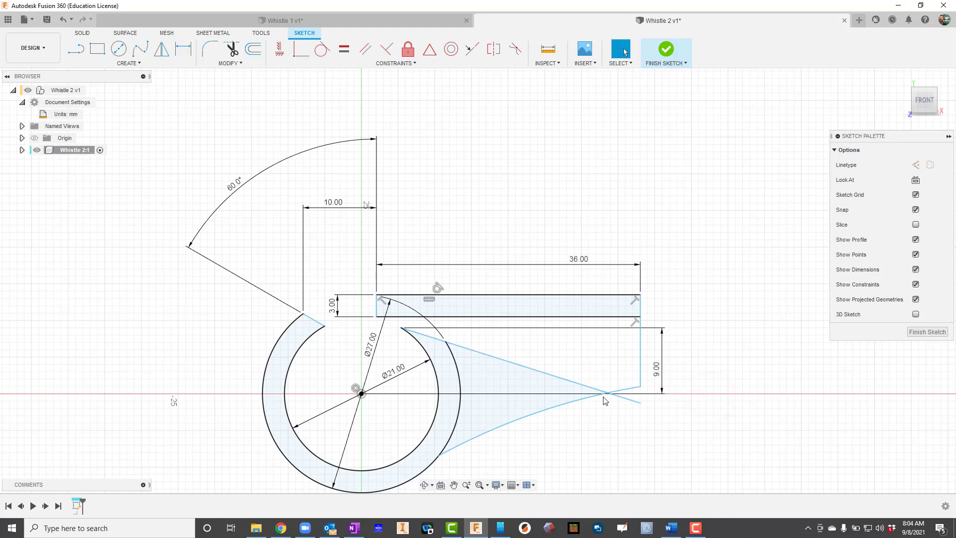
left_click_drag(588, 386, 585, 360)
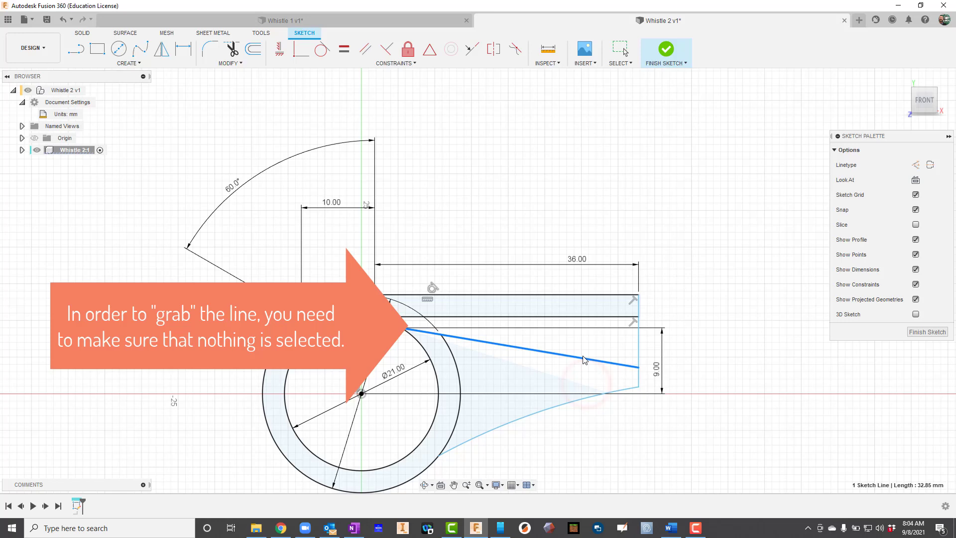
key("Escape")
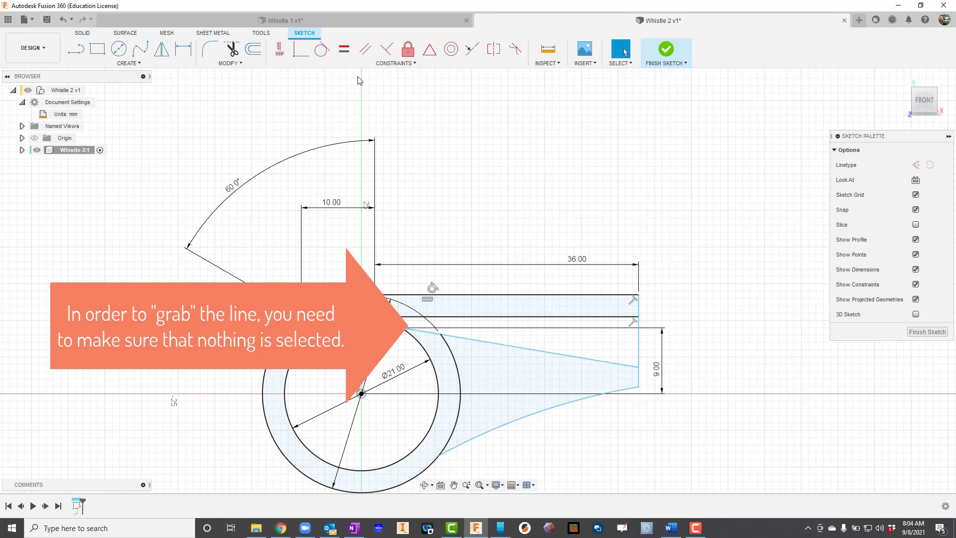
Set the wedge's right-end gap to 2.25 mm and delete the 9.00 dimension
left_click(190, 52)
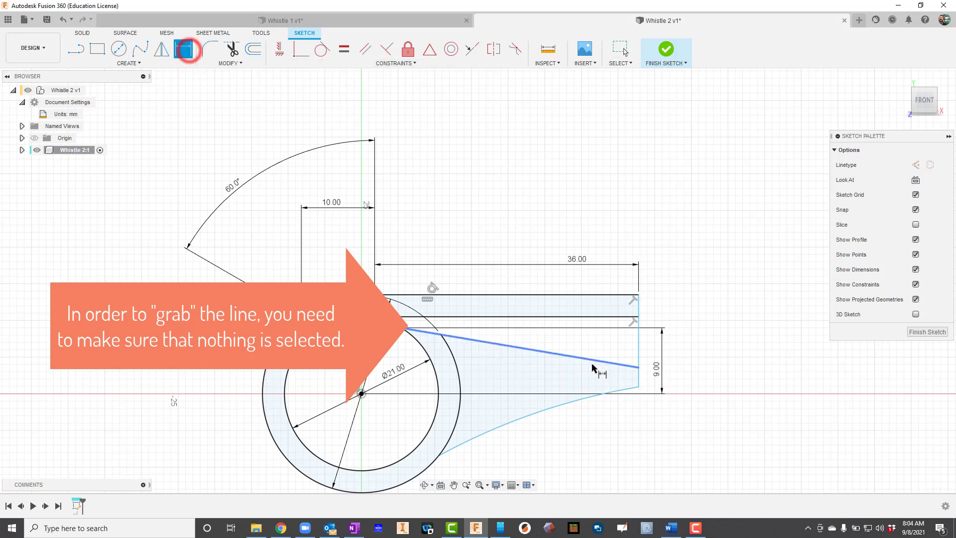
left_click(637, 368)
left_click(638, 387)
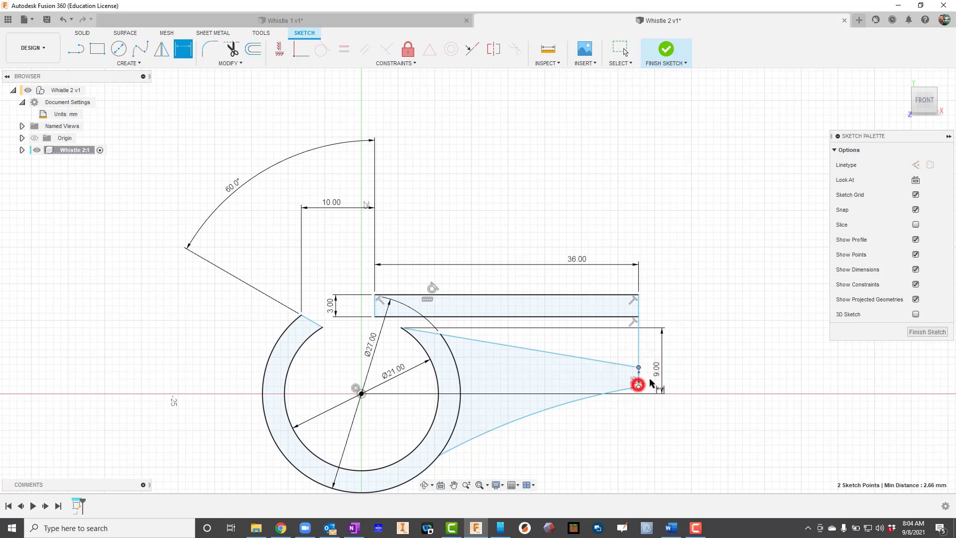
left_click(709, 379)
type("2.25")
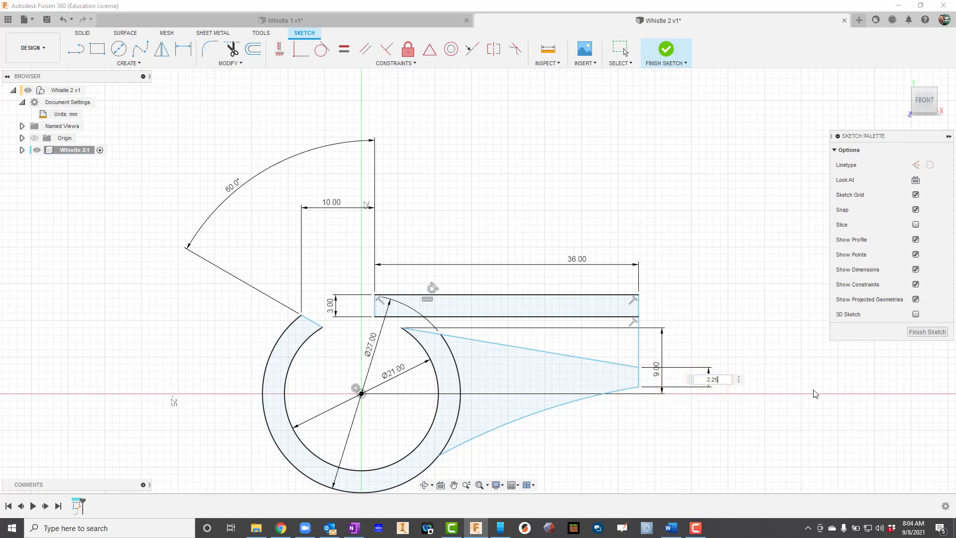
key("Return")
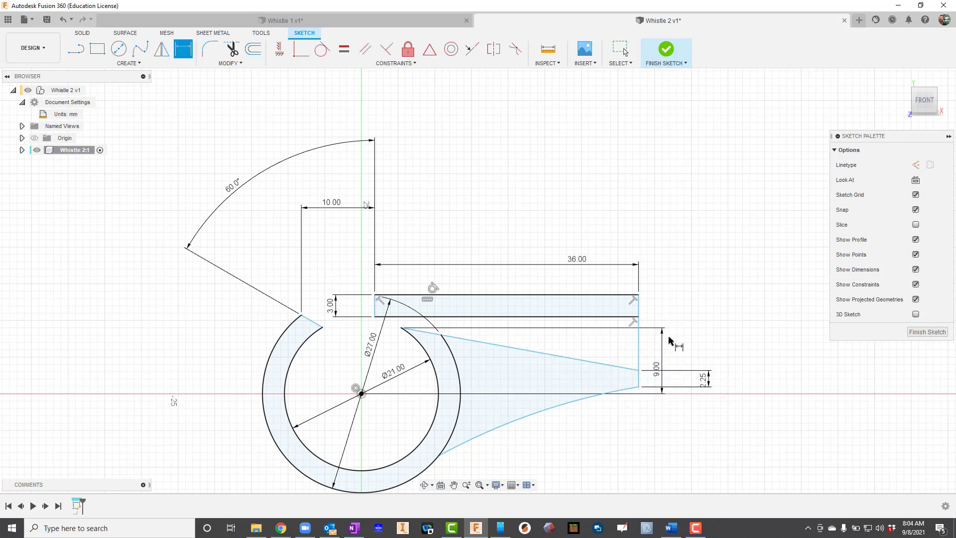
key("Escape")
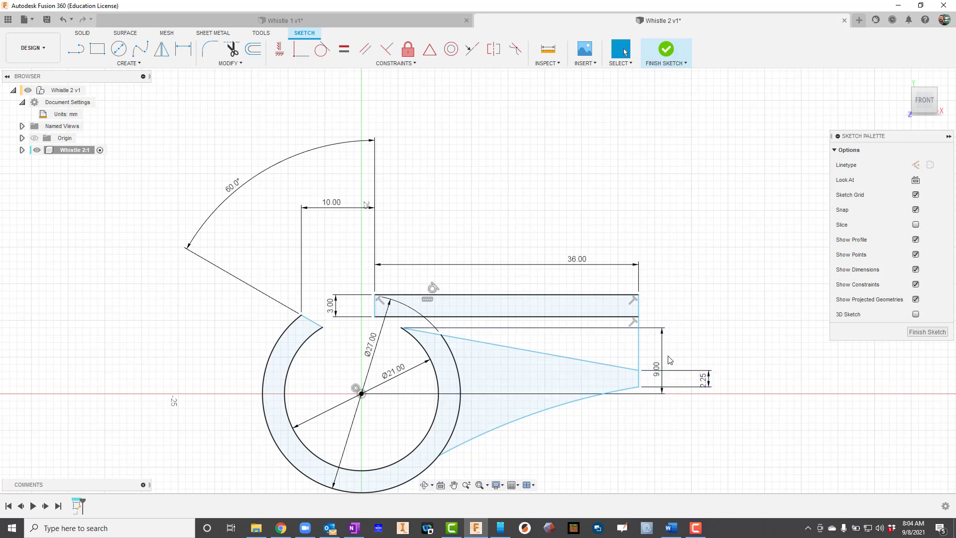
left_click(662, 361)
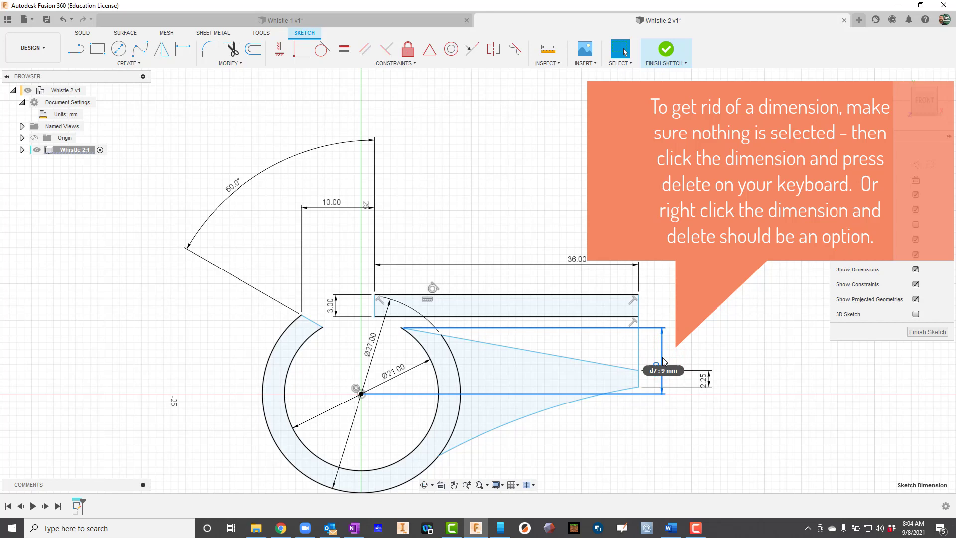
key("Delete")
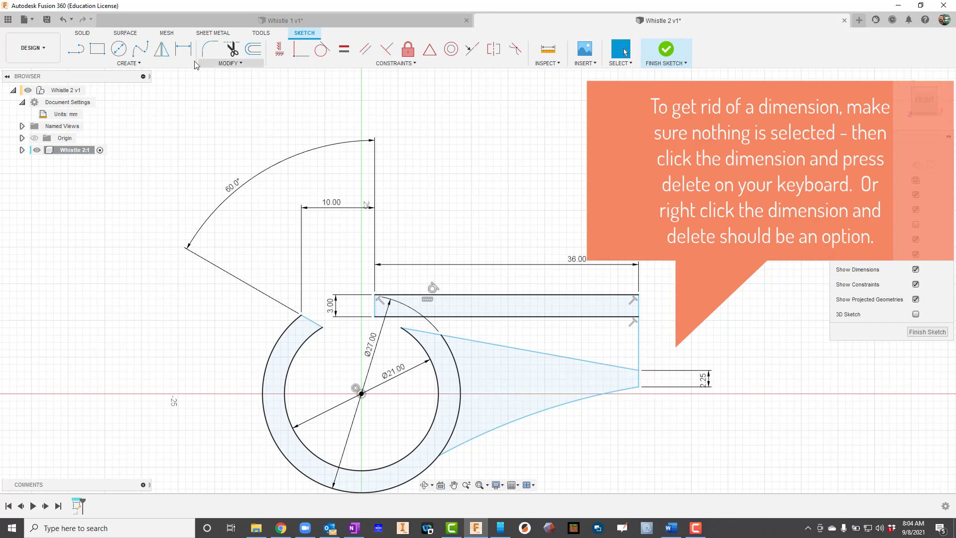
Dimension the wedge's upper right endpoint 9 mm below the rectangle's top-right corner
left_click(183, 48)
left_click(639, 295)
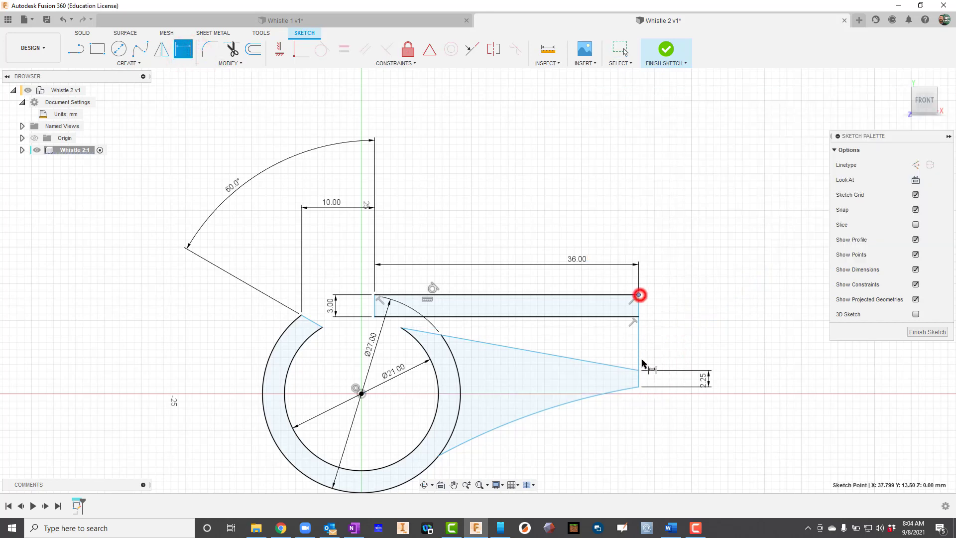
left_click(639, 387)
left_click(754, 358)
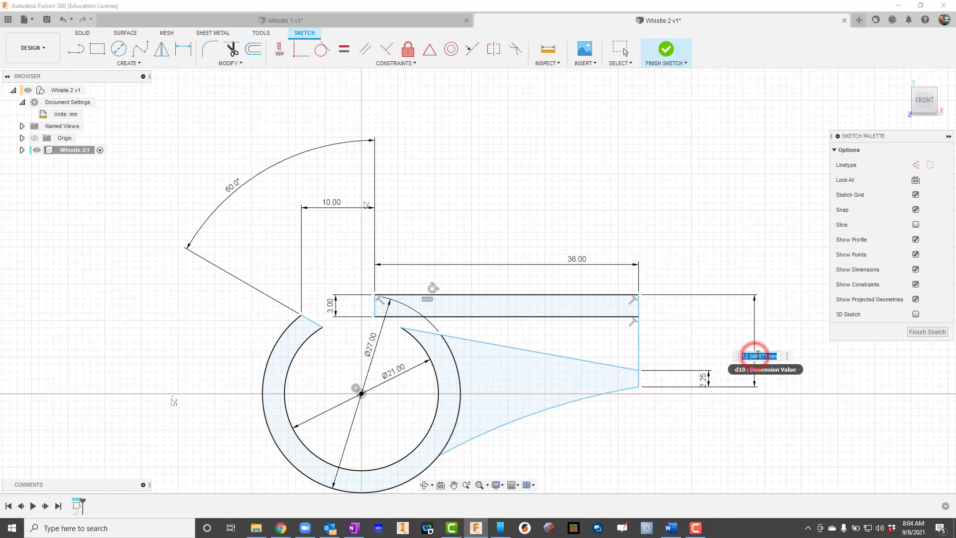
type("9")
key("Return")
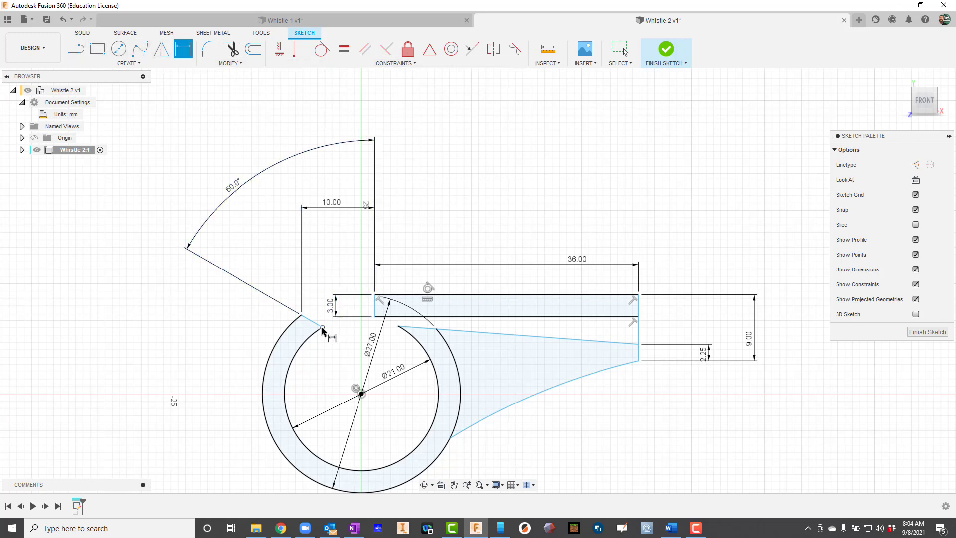
Add the overall length dimension and give the wedge's lower curve a 45 mm radius
left_click(638, 294)
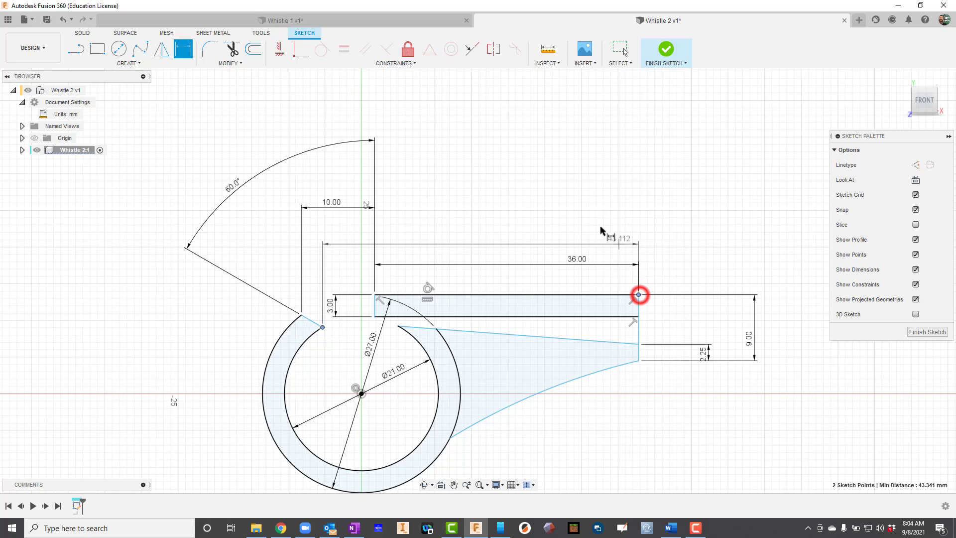
left_click(559, 216)
key("Return")
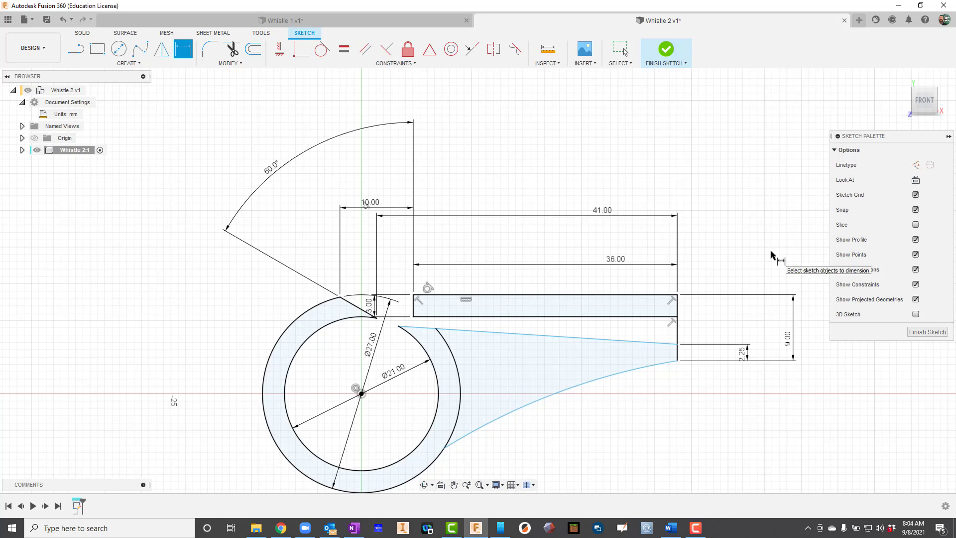
scroll(770, 254, "down", 2)
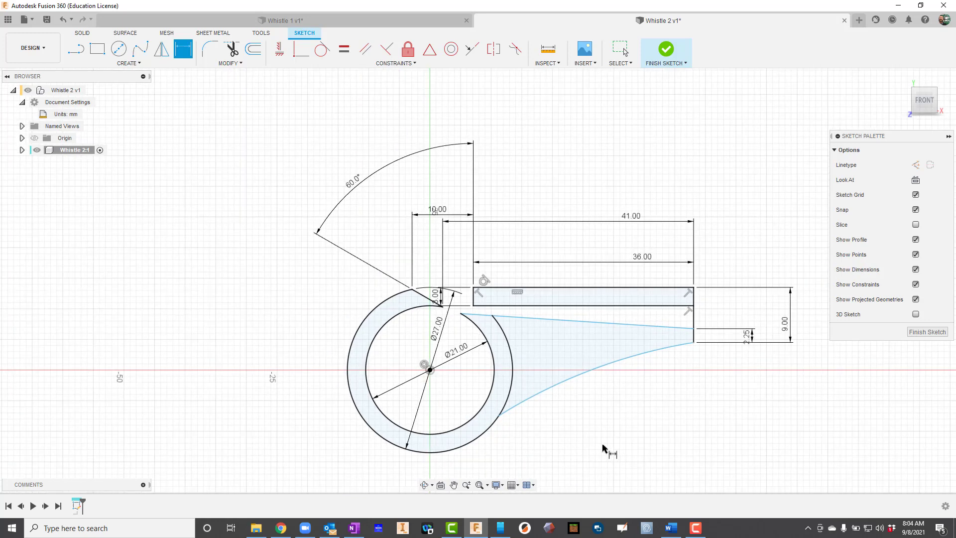
left_click(576, 378)
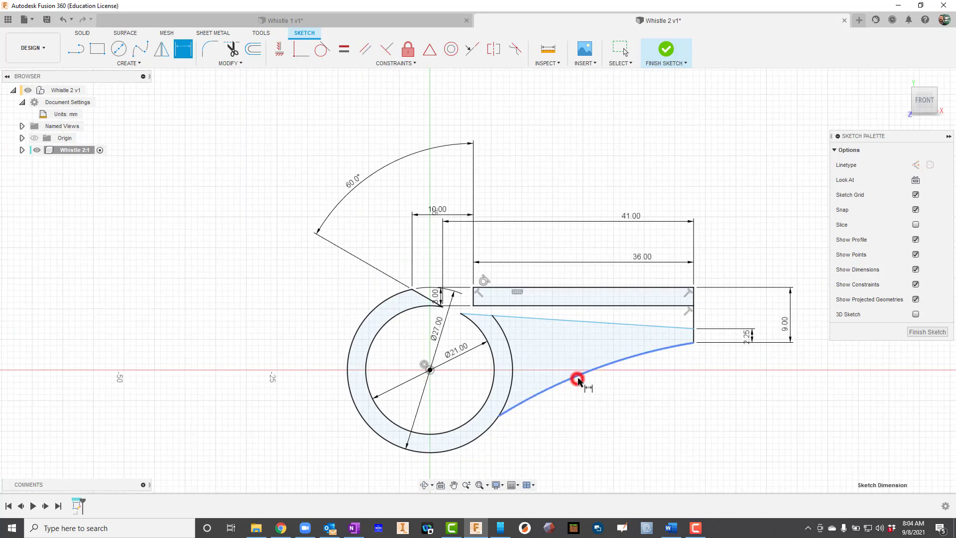
left_click(610, 406)
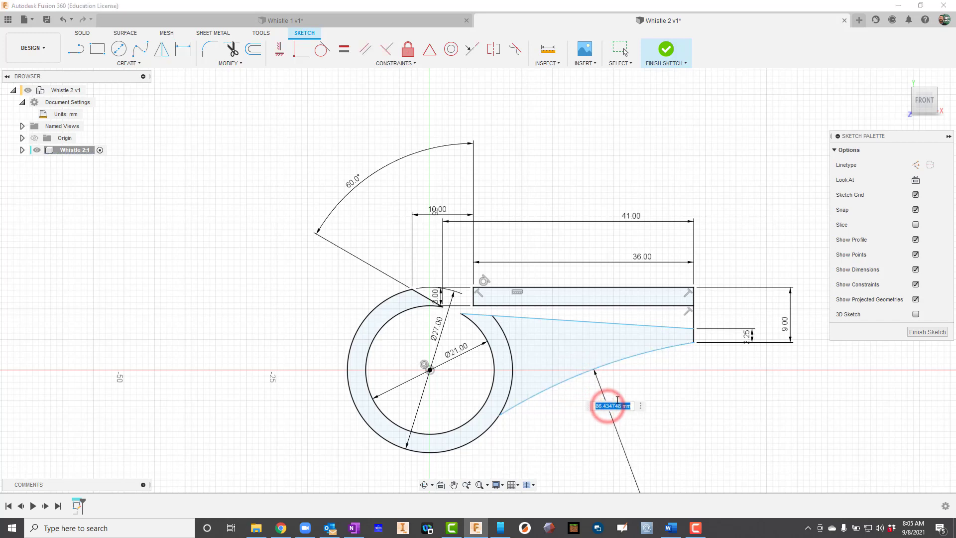
type("45")
key("Return")
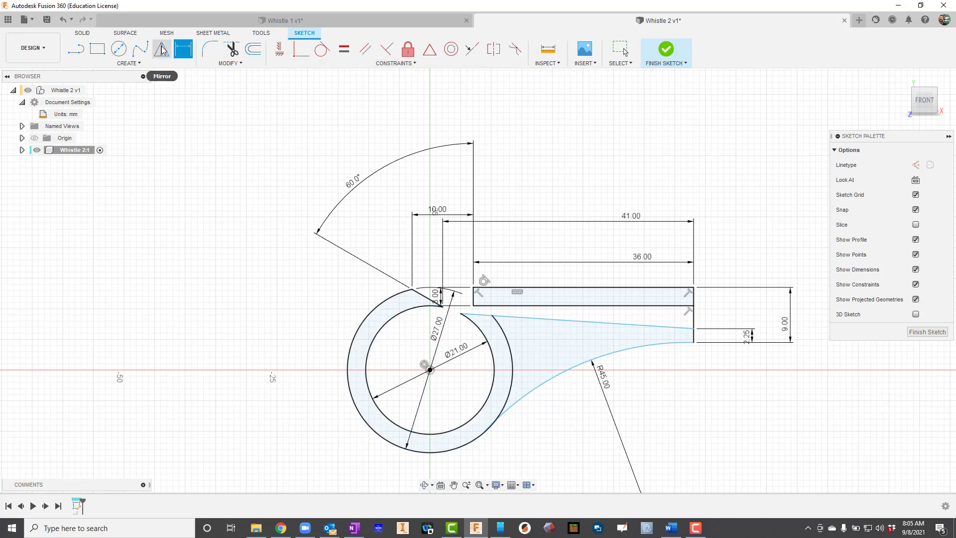
Place the spline's lower end 8.50 mm vertically from the circle centre
left_click(430, 371)
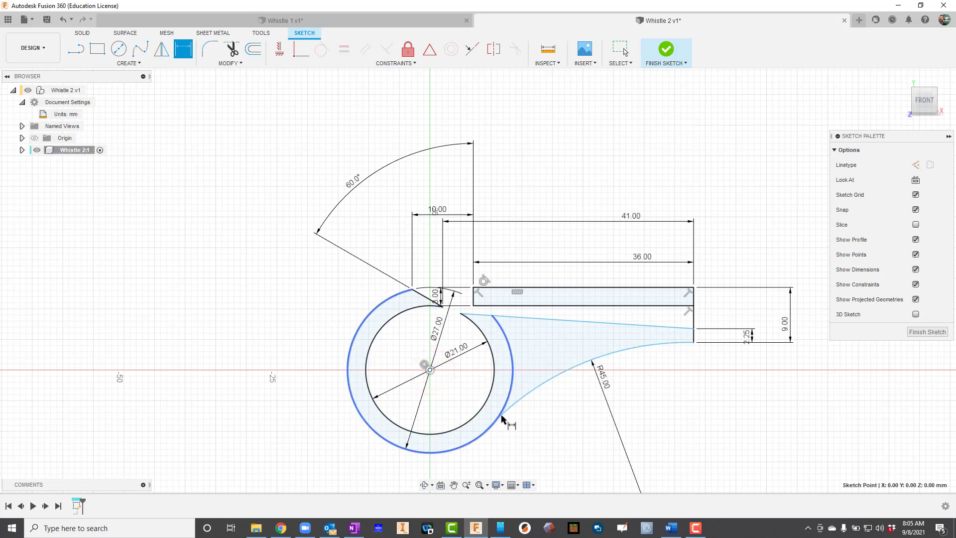
left_click(483, 432)
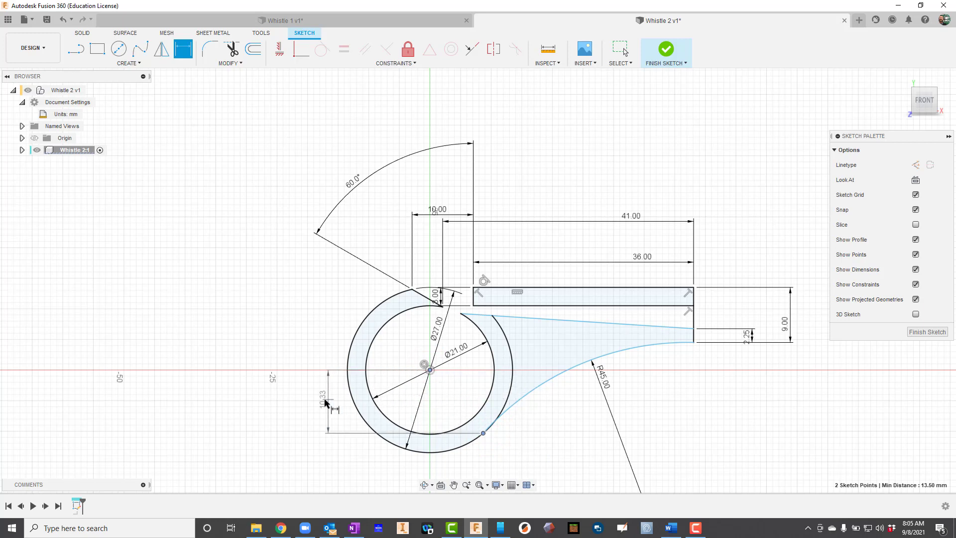
left_click(322, 401)
type("8.5")
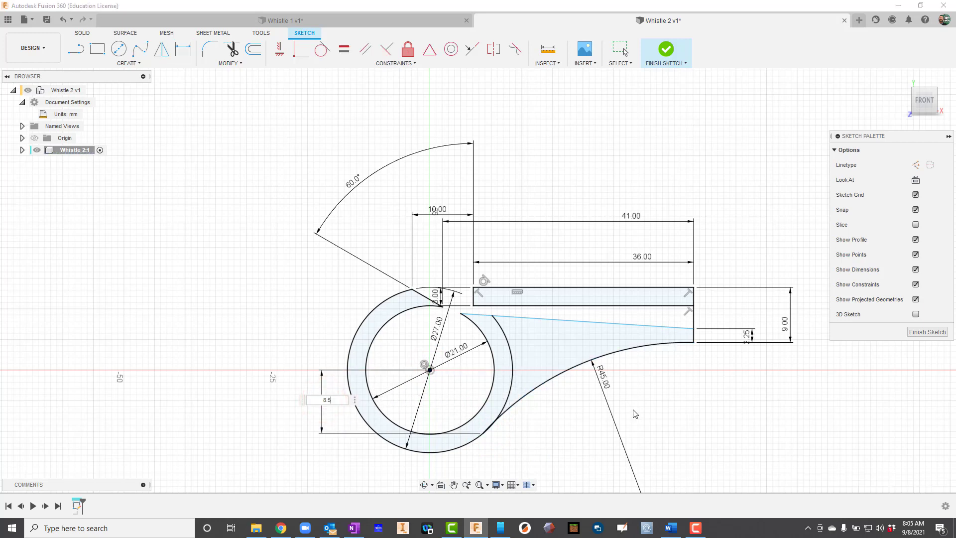
key("Return")
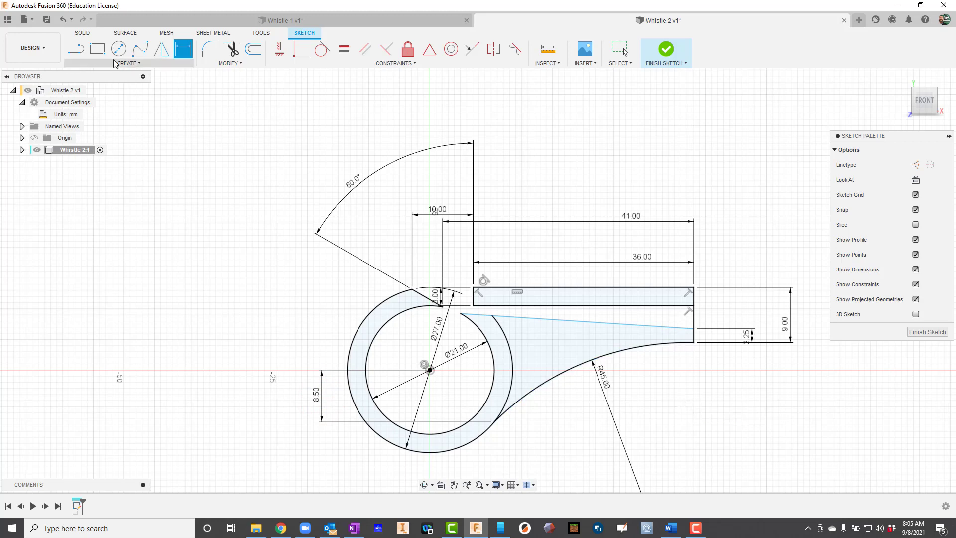
Place the taper line's end 9.00 mm vertically from the circle centre
left_click(430, 369)
left_click(494, 317)
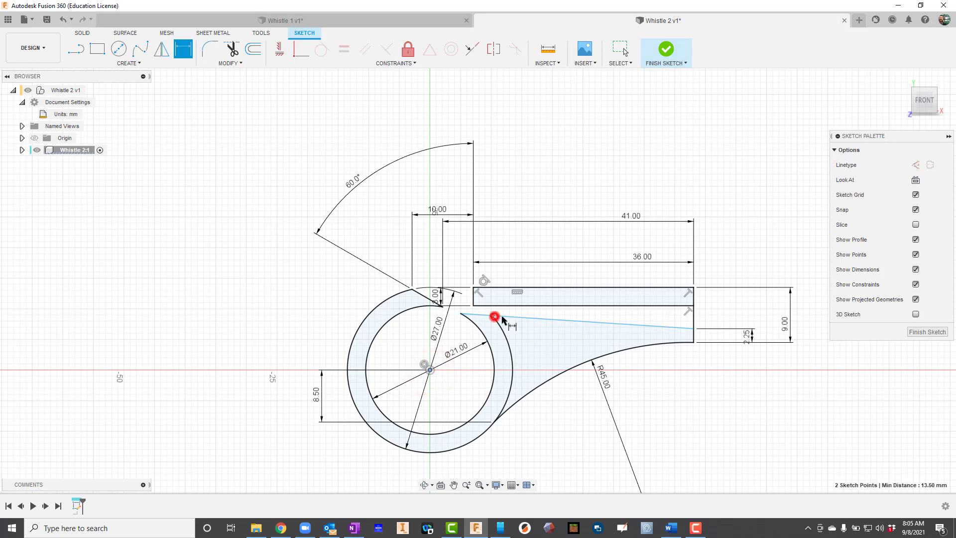
left_click(527, 329)
type("9")
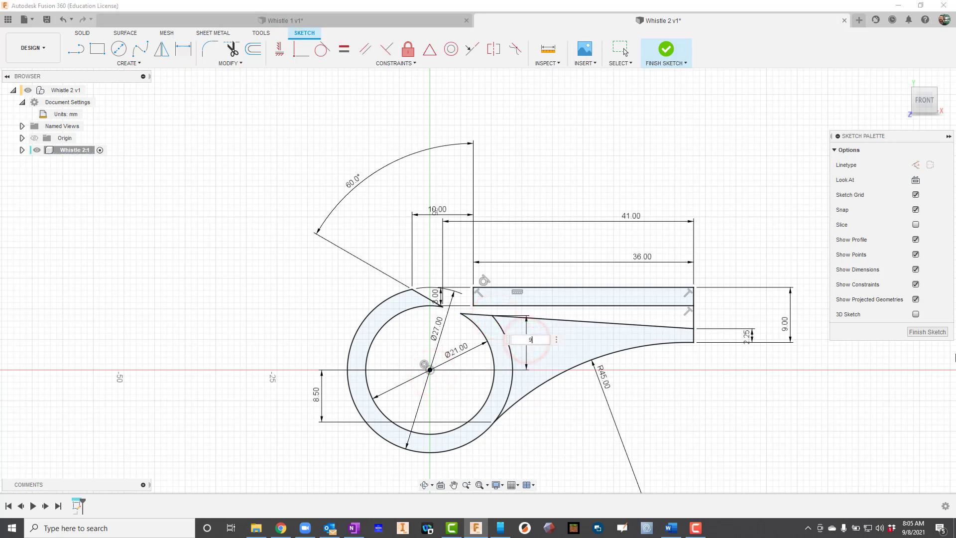
key("Return")
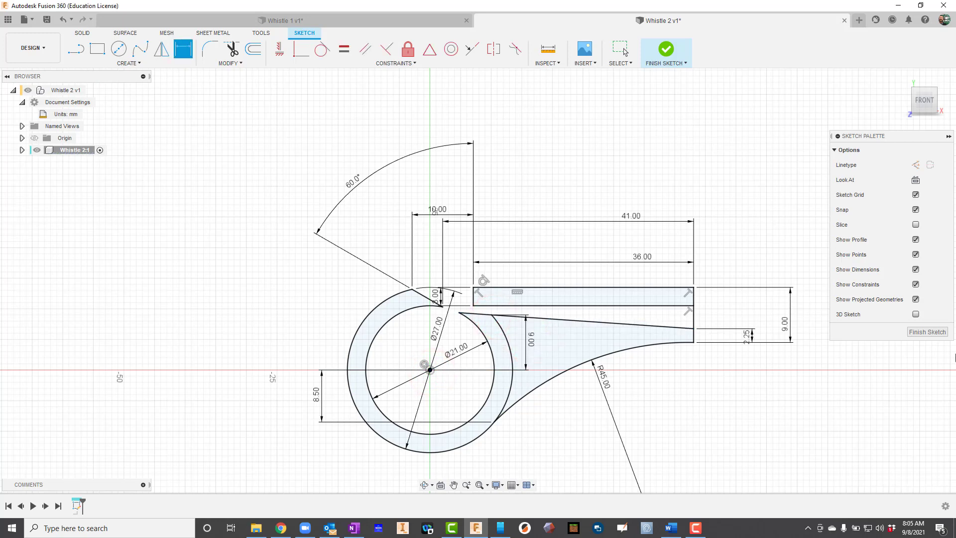
left_click(430, 369)
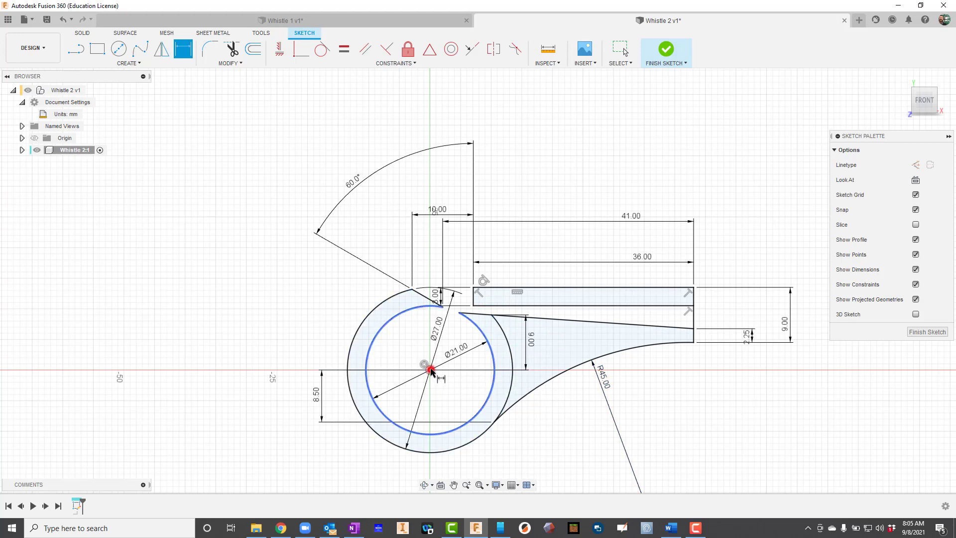
left_click(460, 313)
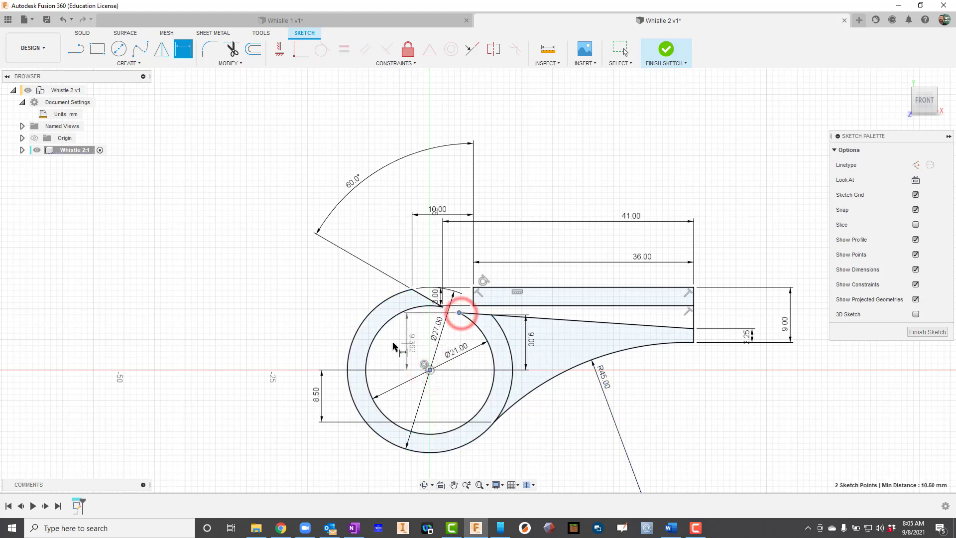
Discard the over-constraining centre-to-gap dimension so the sketch stays fully defined
left_click(316, 347)
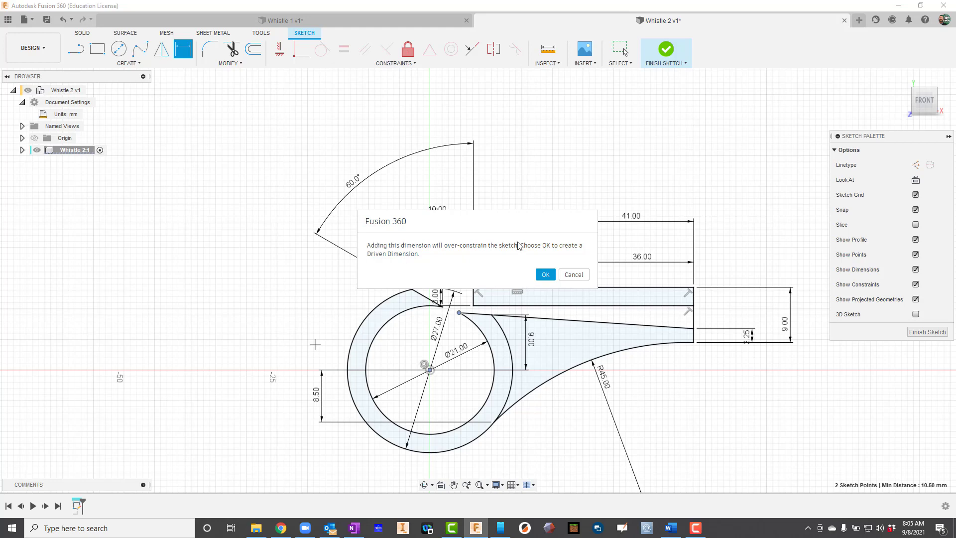
left_click(572, 274)
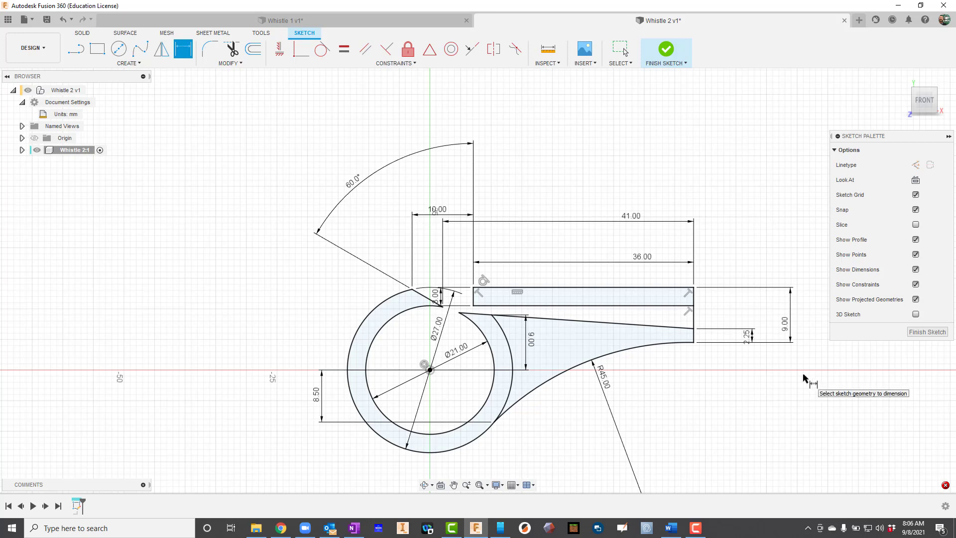
Extrude the top bar, tapered body and ring profiles 18 mm, then orbit into 3D
key("e")
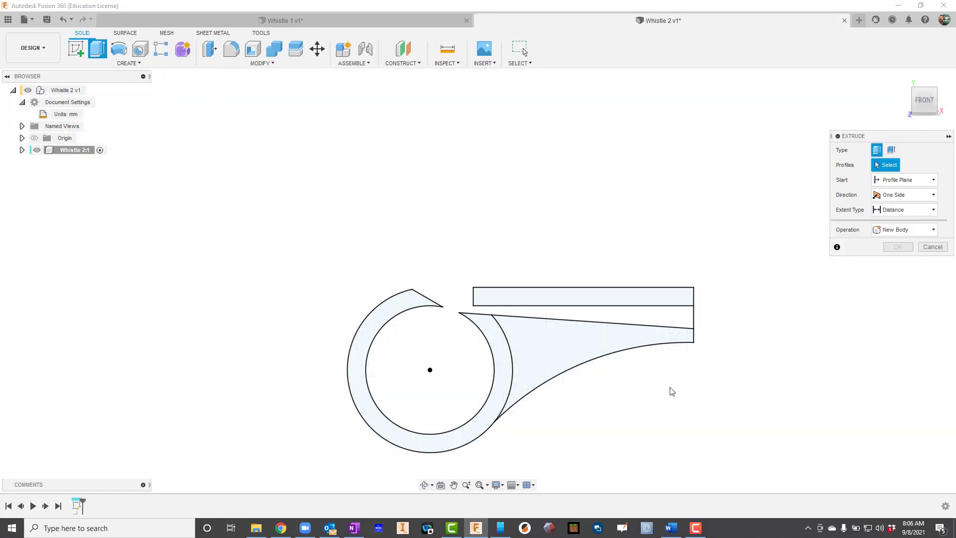
left_click(537, 295)
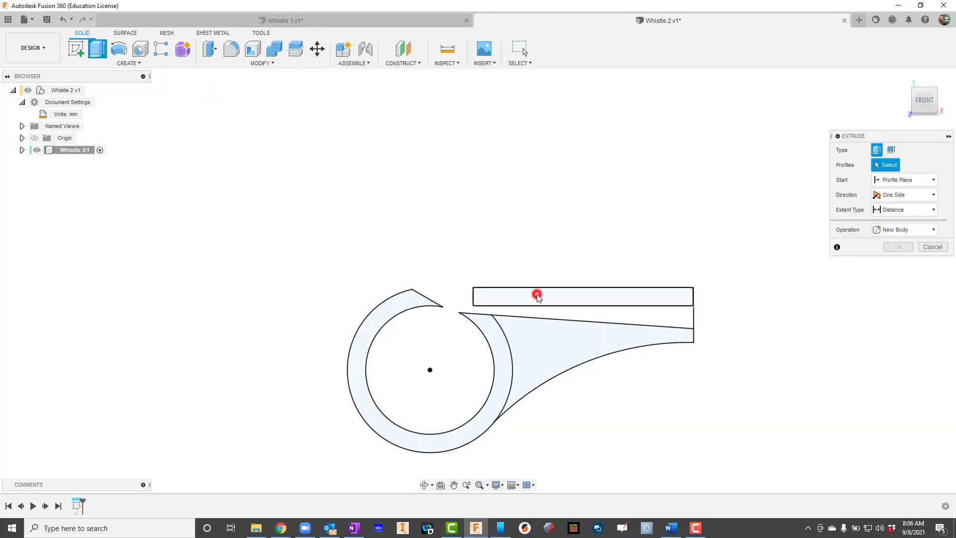
left_click(543, 350)
left_click(500, 355)
type("e")
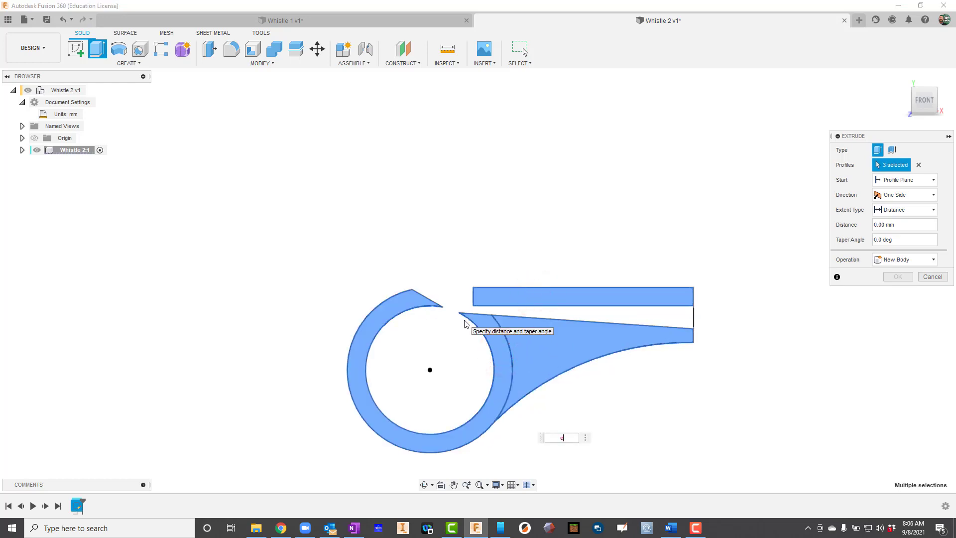
key("BackSpace")
type("1")
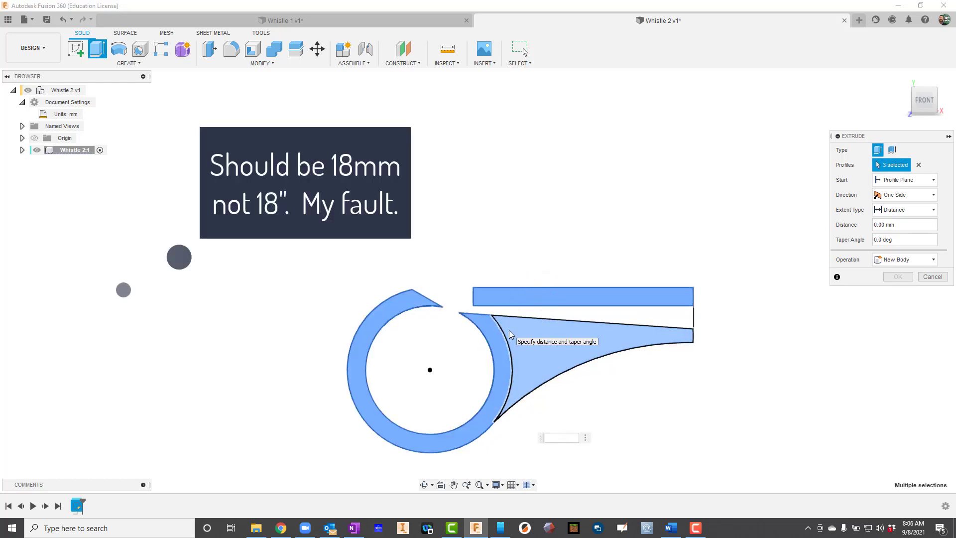
type("8")
key("Return")
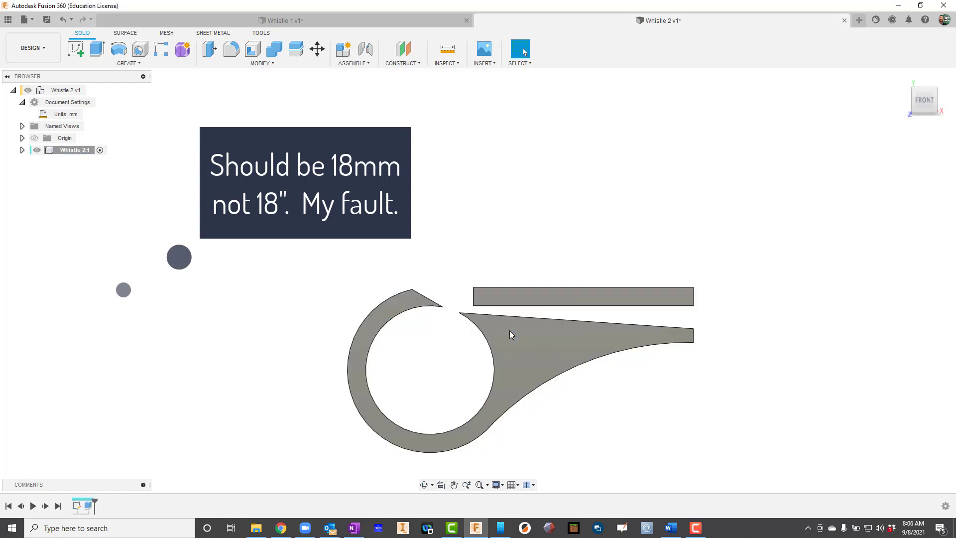
left_click(425, 484)
left_click_drag(486, 395, 456, 387)
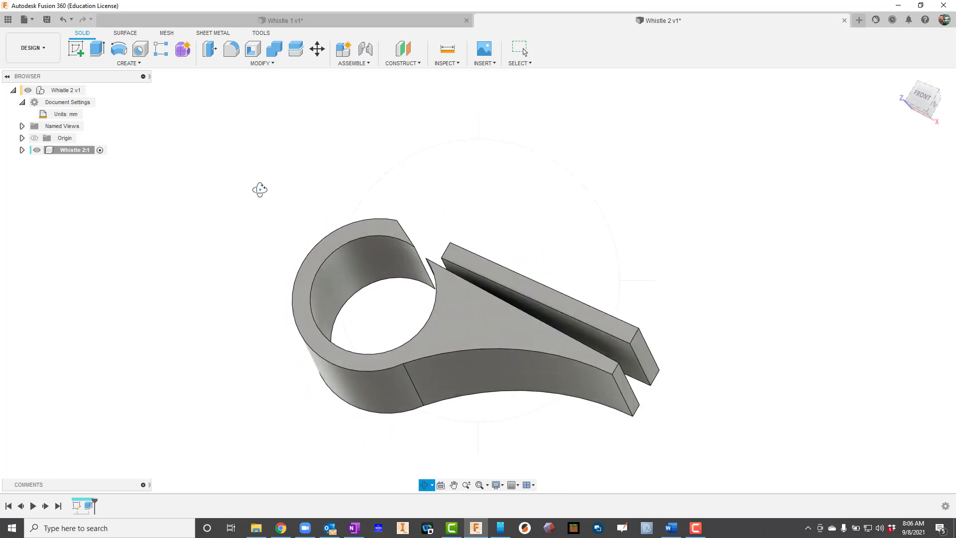
Start a sketch on the whistle's flat face with a 27 mm circle at the origin
left_click(76, 48)
left_click(364, 230)
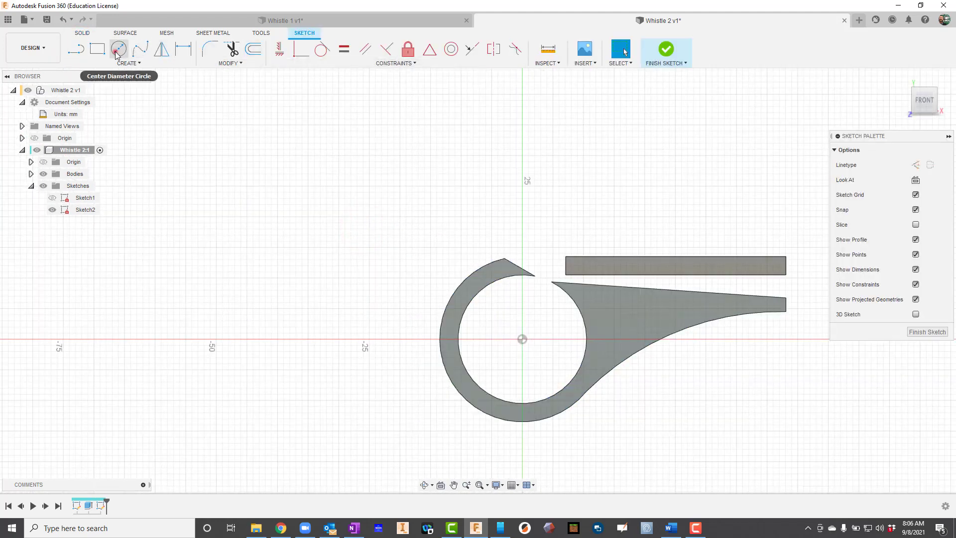
left_click(118, 49)
left_click(522, 339)
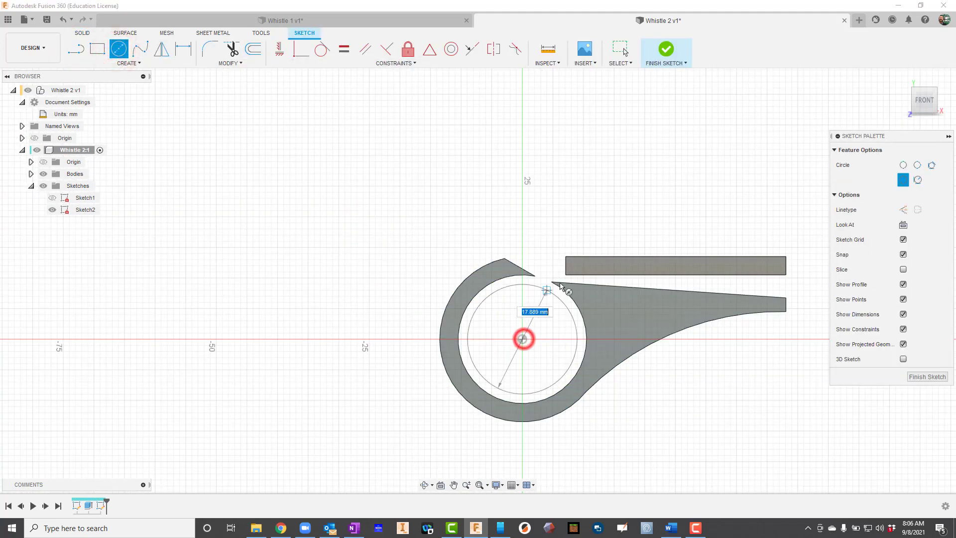
left_click(502, 260)
Draw lines from the circle's top to the bar's right corner and down to the curve's end
left_click(98, 48)
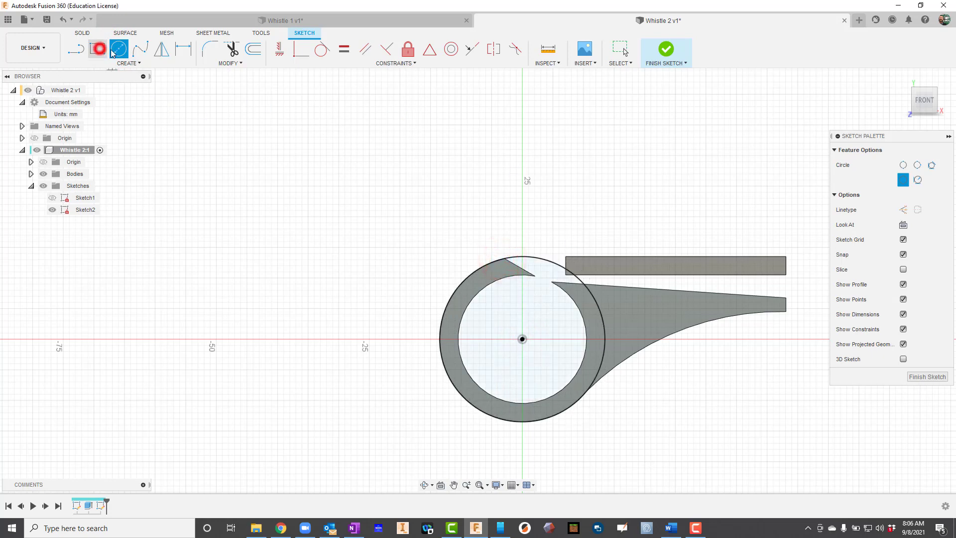
left_click(76, 49)
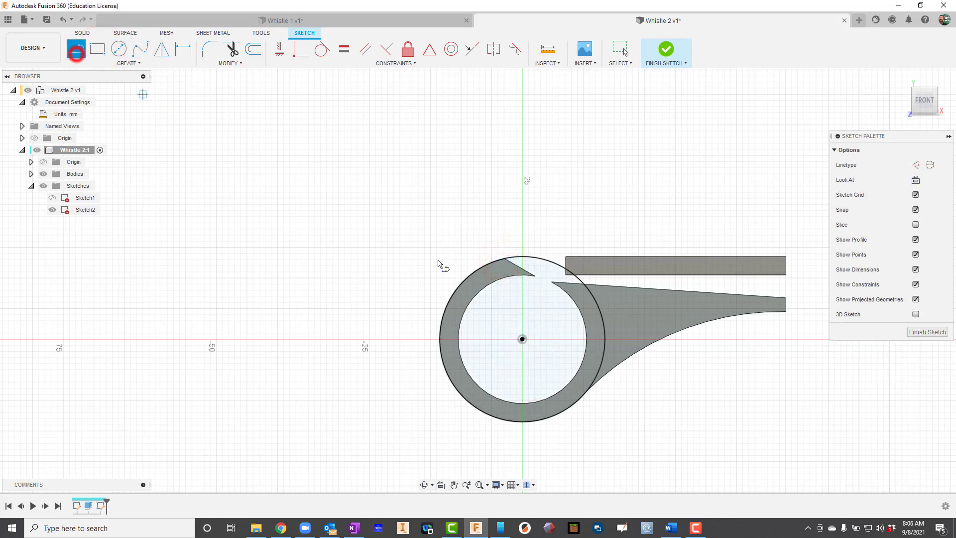
left_click(520, 256)
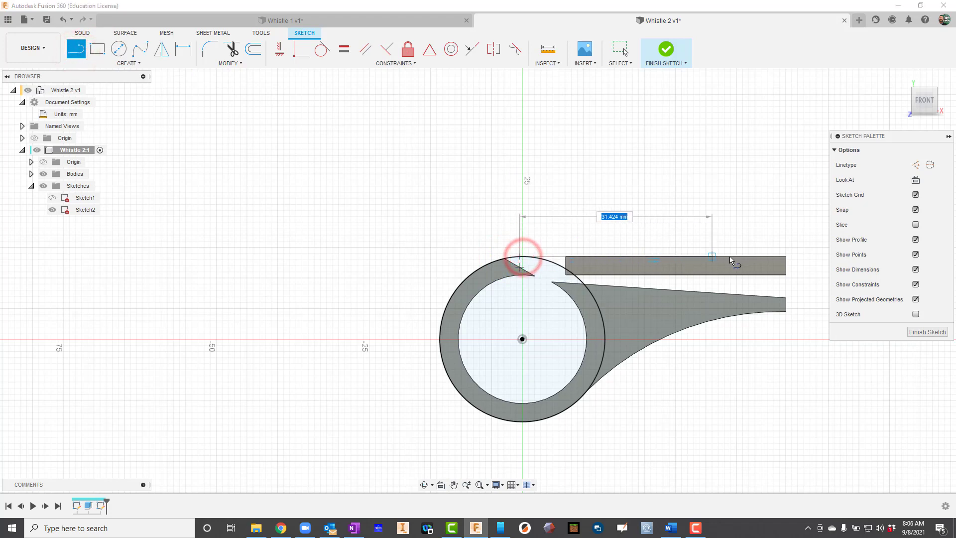
left_click(787, 257)
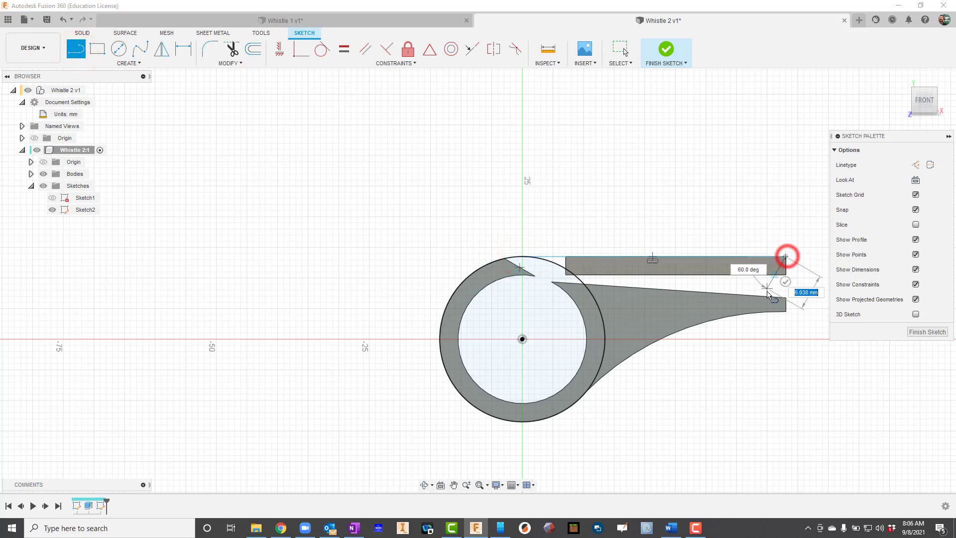
left_click(785, 311)
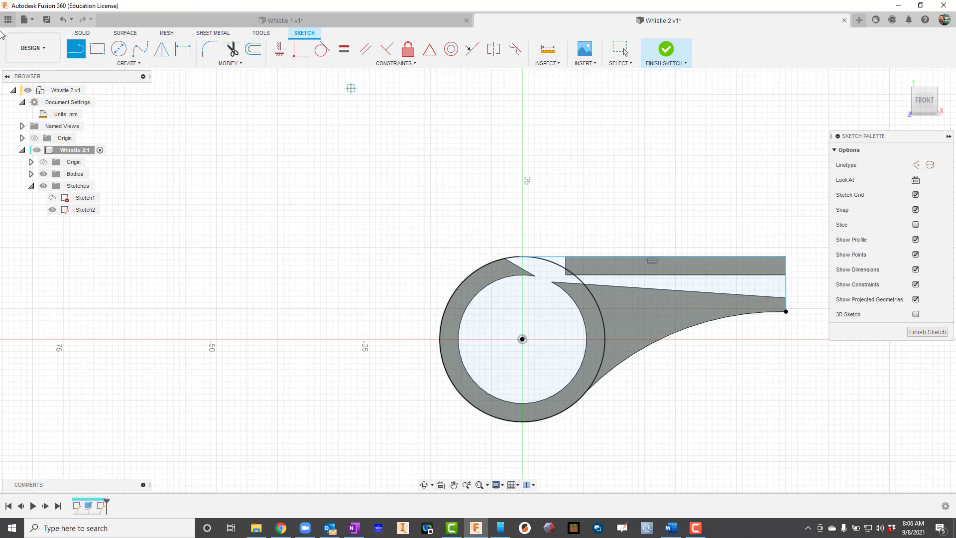
Add a 3-point arc from the mouthpiece's lower corner to the ring's outer edge
left_click(140, 64)
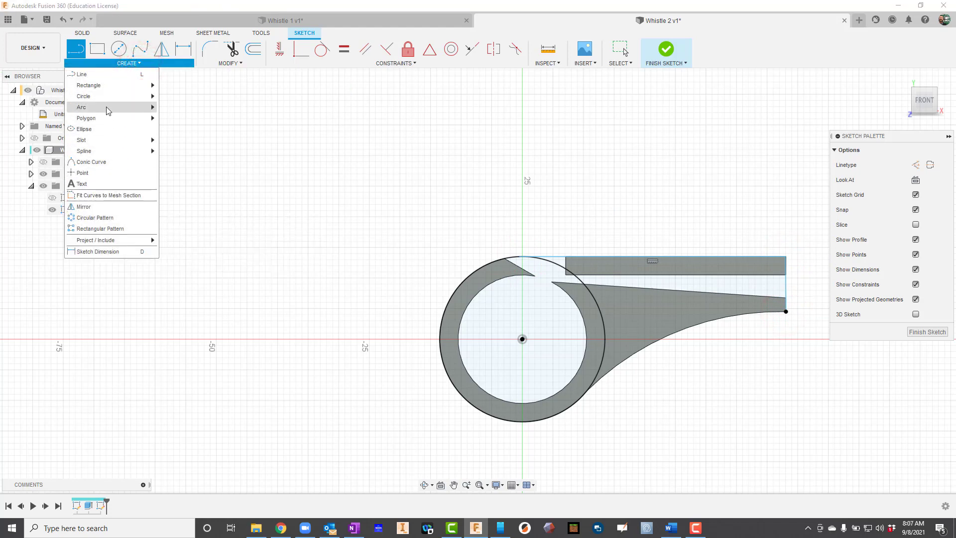
mouse_move(108, 107)
left_click(181, 108)
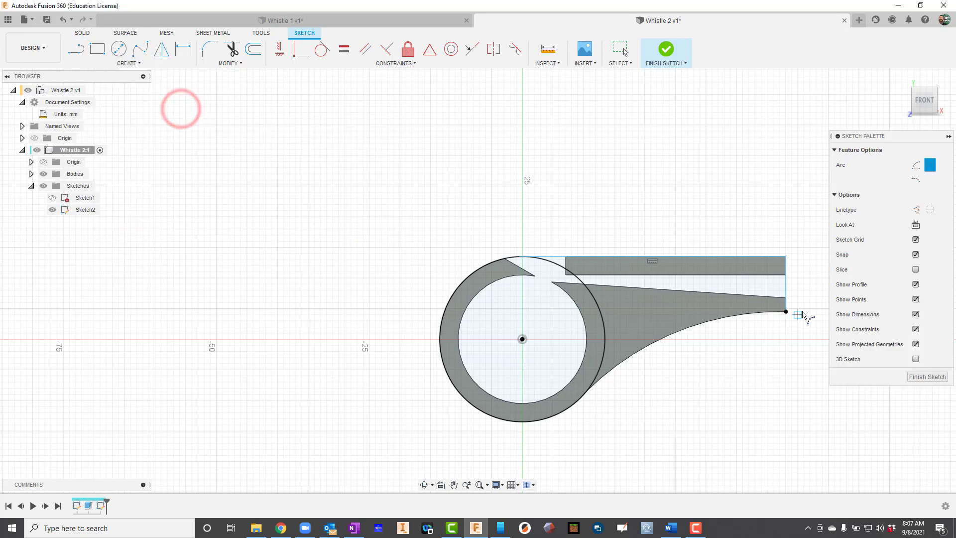
left_click(785, 311)
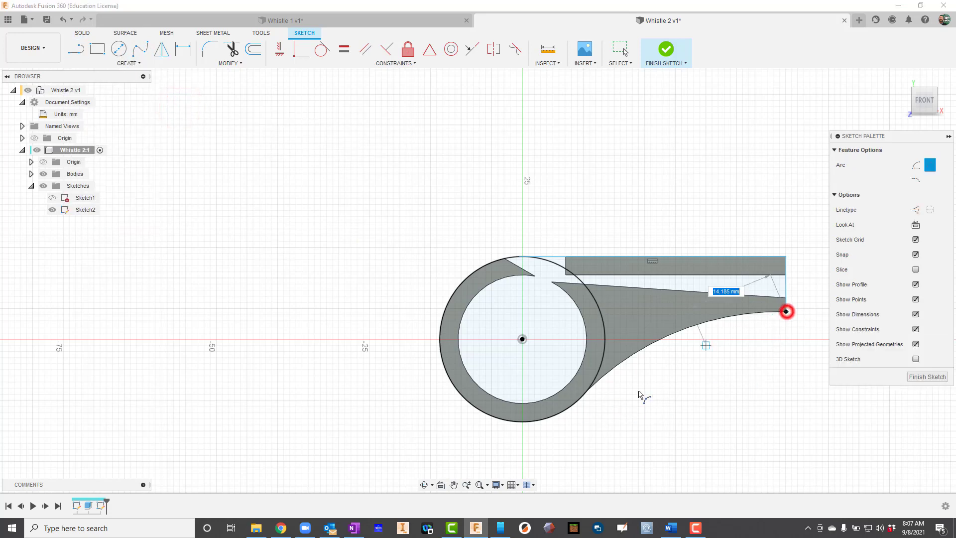
left_click(585, 391)
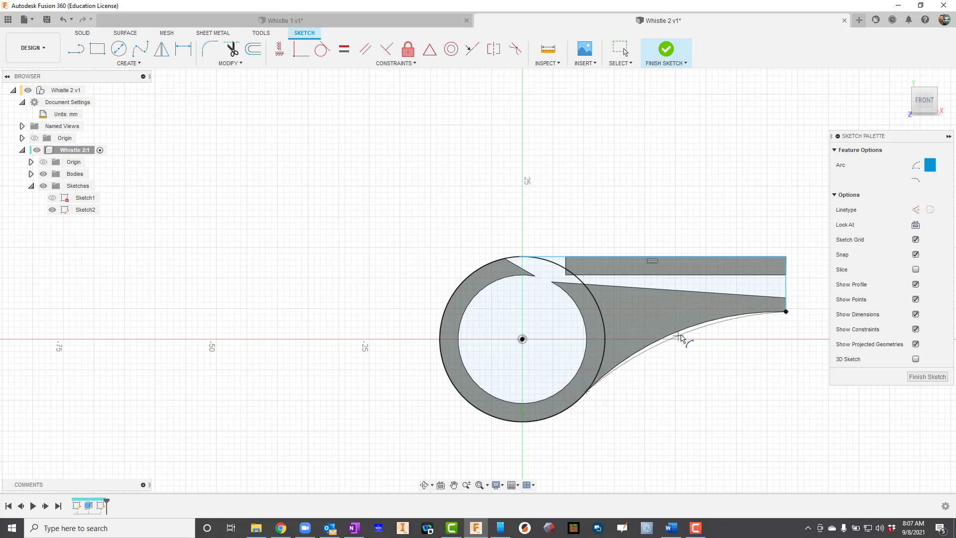
left_click(685, 333)
left_click(684, 331)
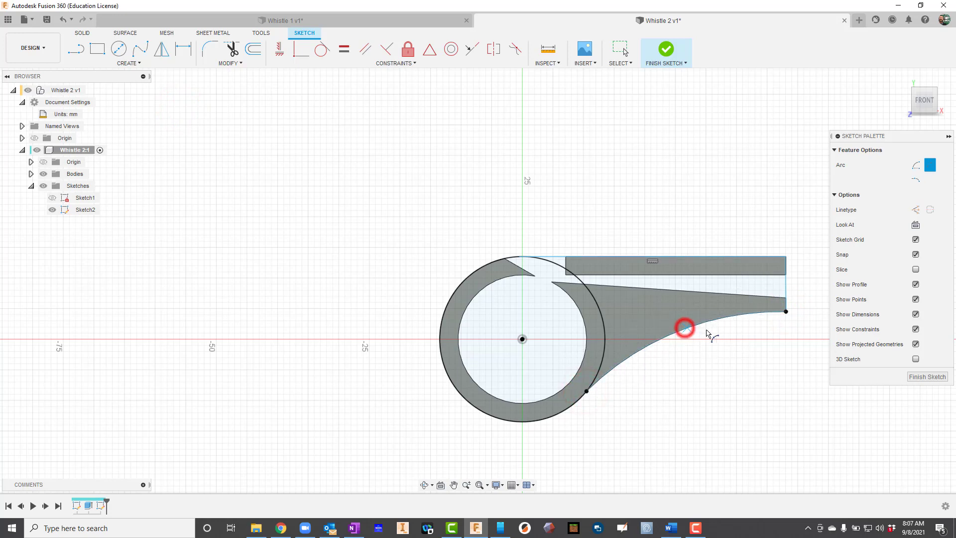
Extrude the ring, inner circle and slot profiles 2 mm to cap the whistle's face
key("e")
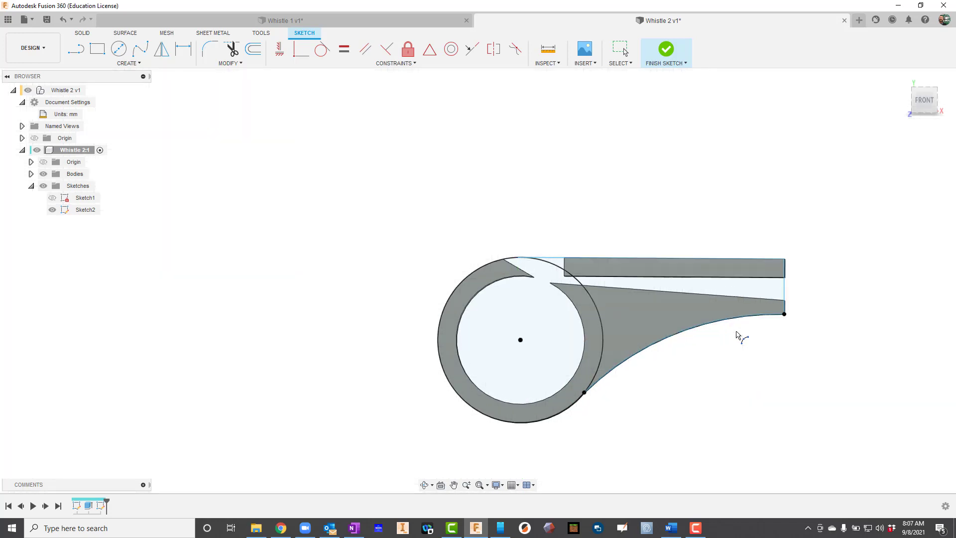
left_click(476, 328)
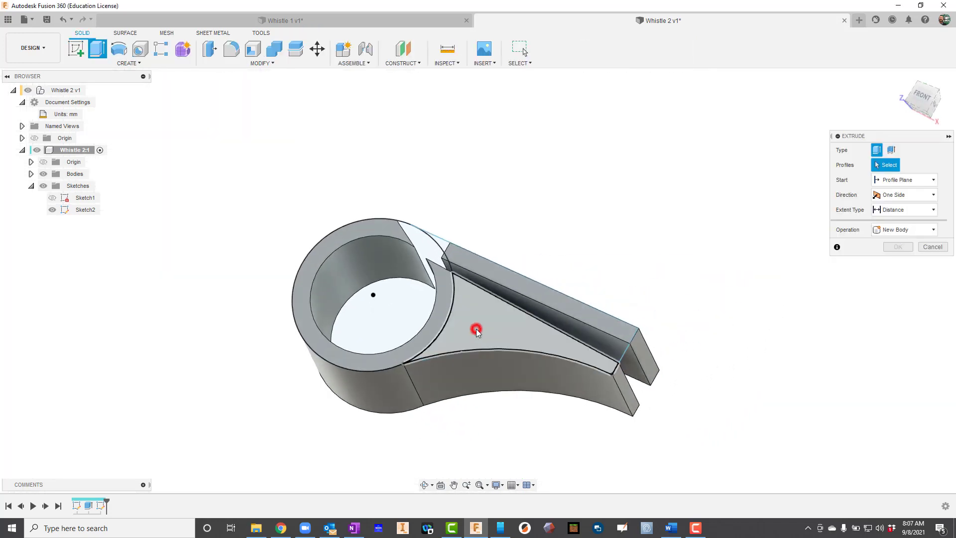
left_click(438, 323)
left_click(418, 281)
left_click(487, 268)
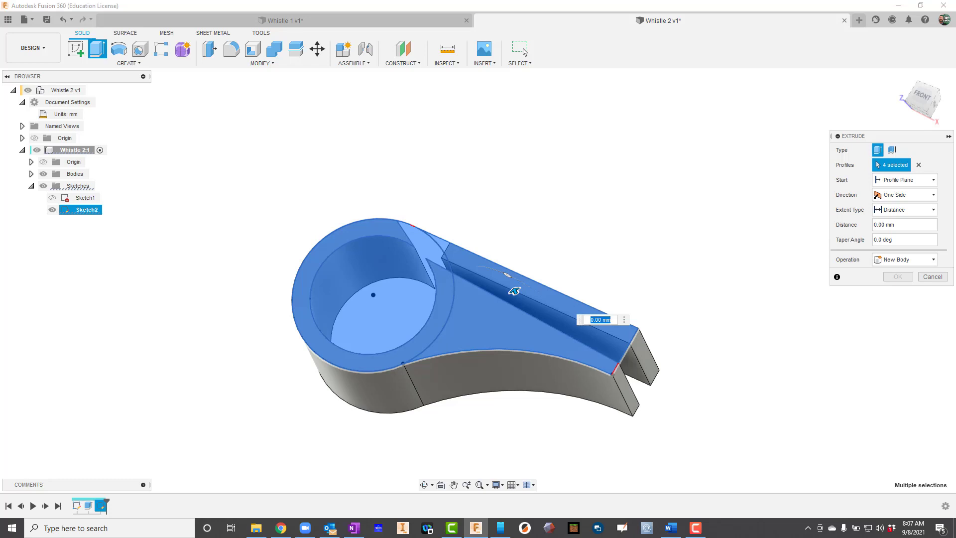
type("2")
key("Return")
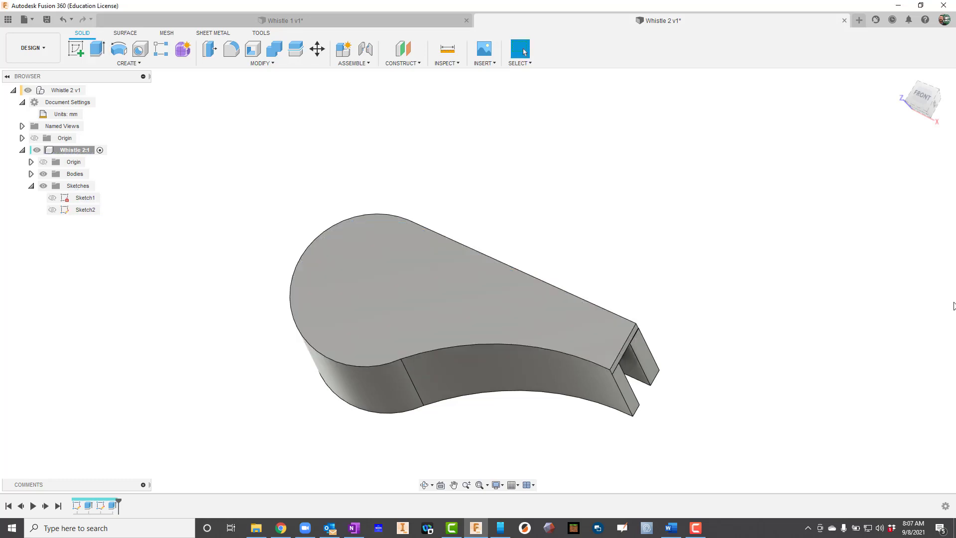
left_click(421, 491)
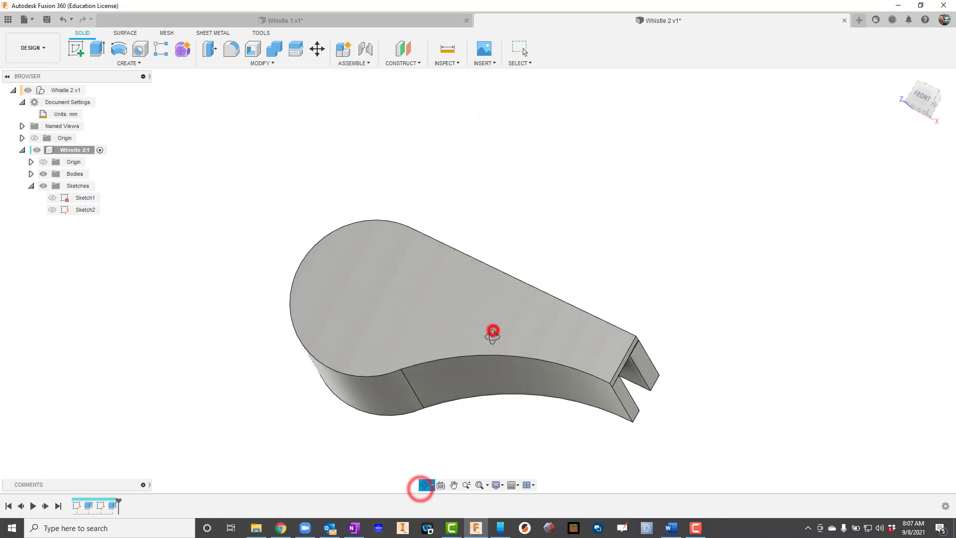
Start a new sketch on the whistle's back face
left_click_drag(495, 332, 464, 392)
left_click(465, 383)
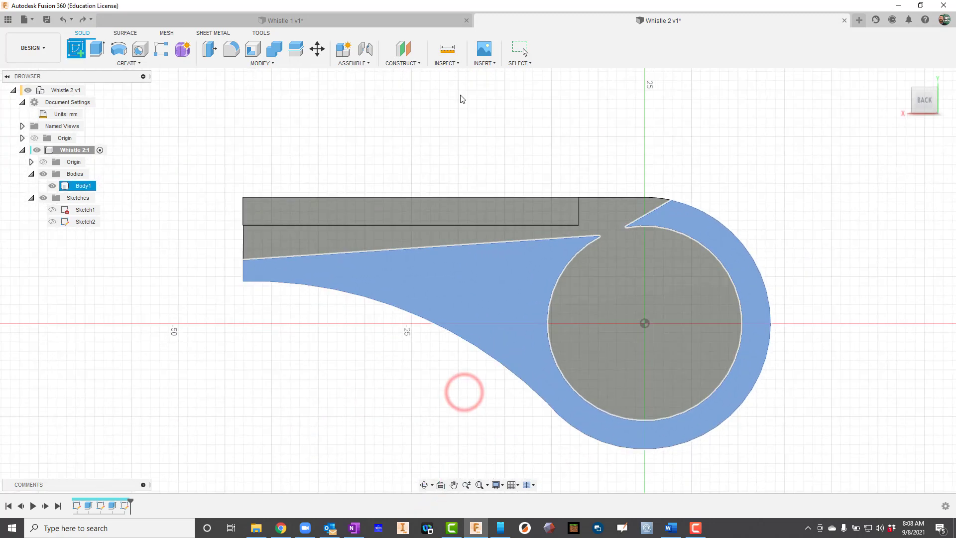
left_click(120, 49)
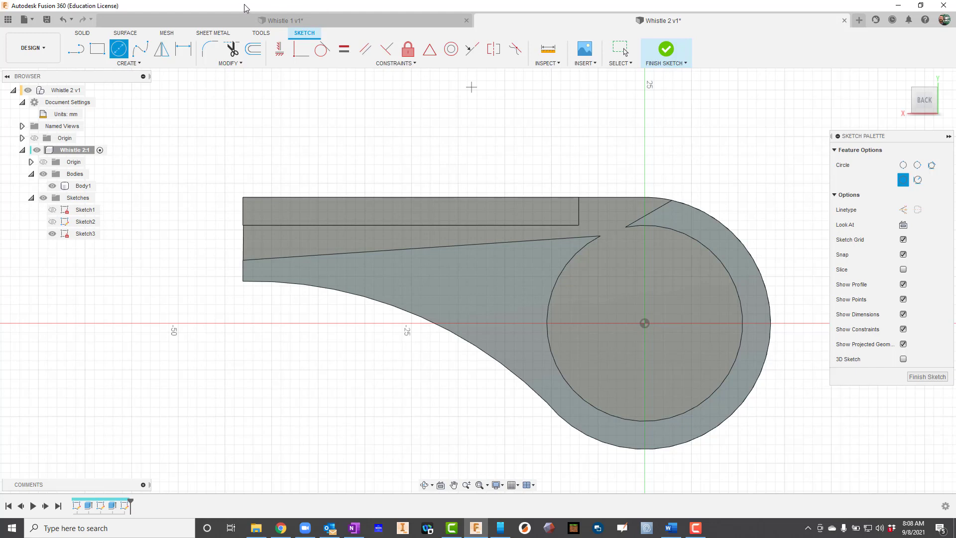
Project the body's top edges, outer arc and left-end edges into the sketch
left_click(138, 63)
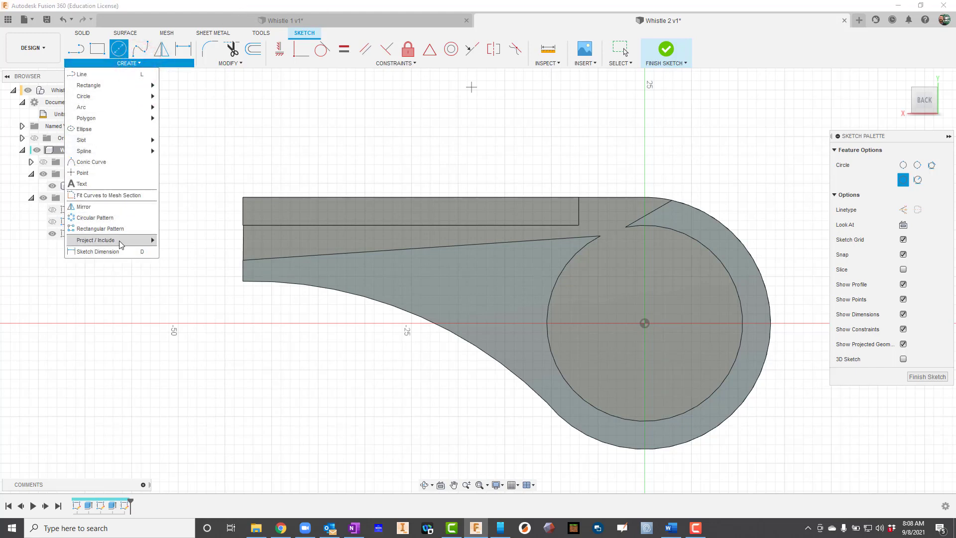
mouse_move(122, 241)
left_click(168, 240)
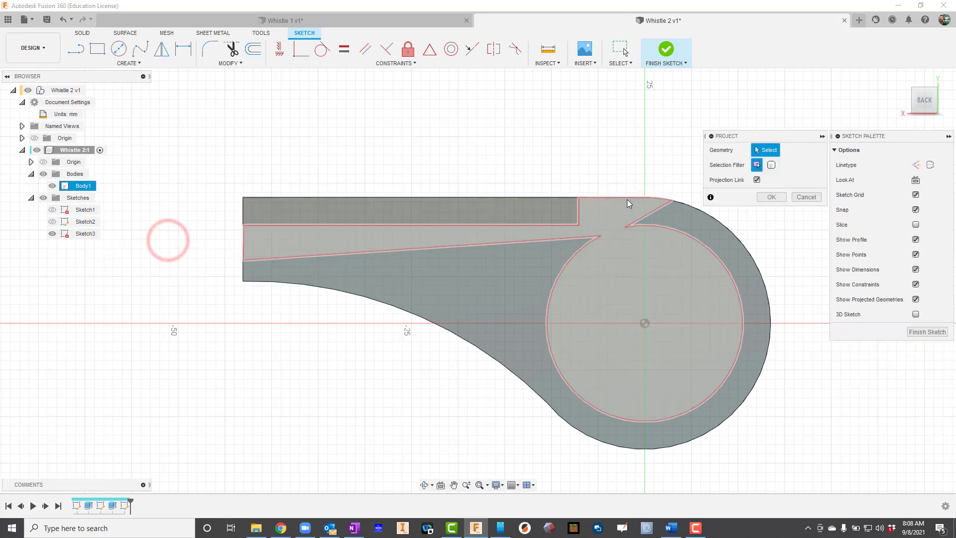
left_click(553, 198)
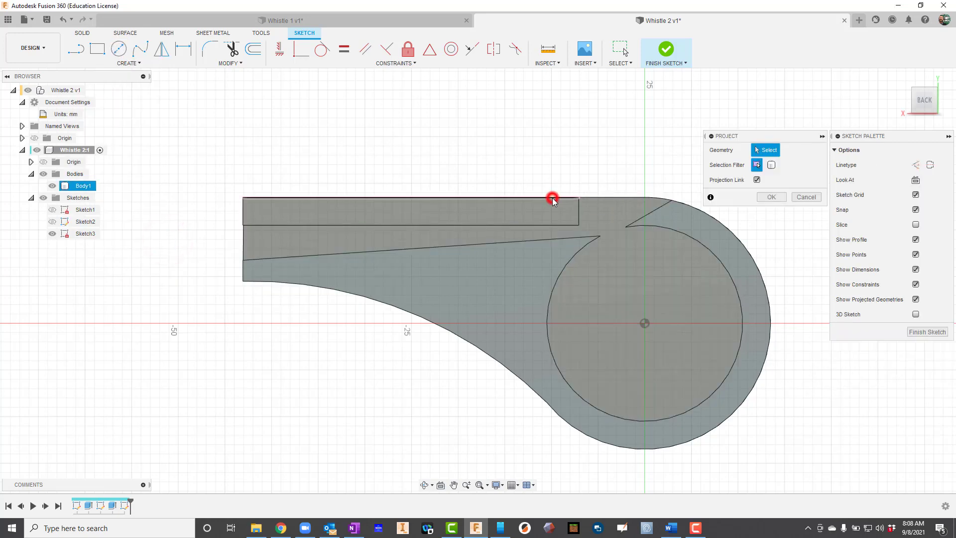
left_click(619, 197)
left_click(683, 204)
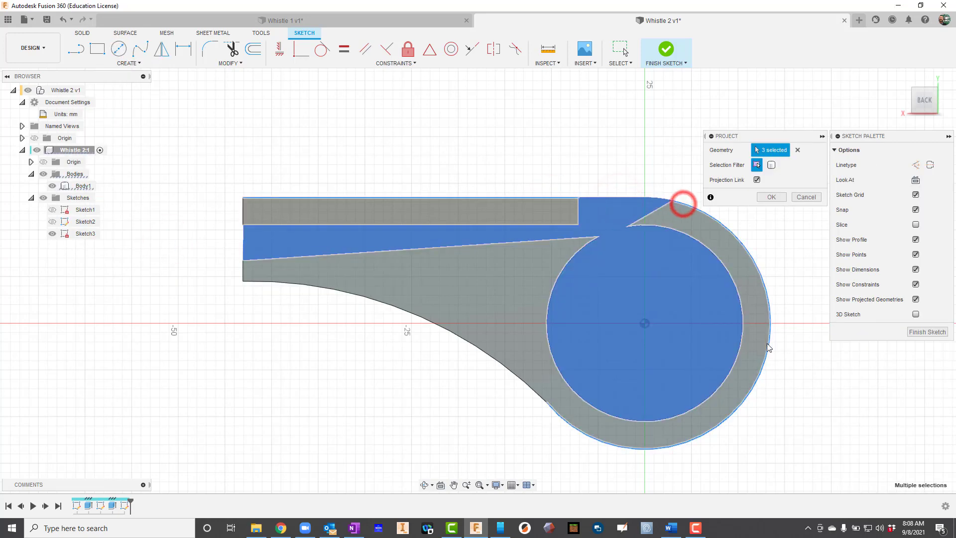
left_click(597, 440)
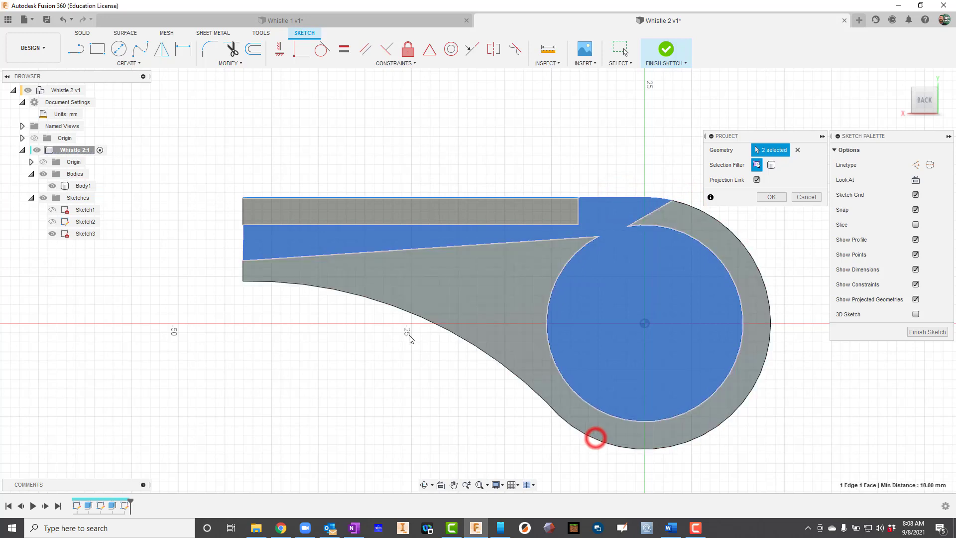
left_click(243, 211)
left_click(244, 266)
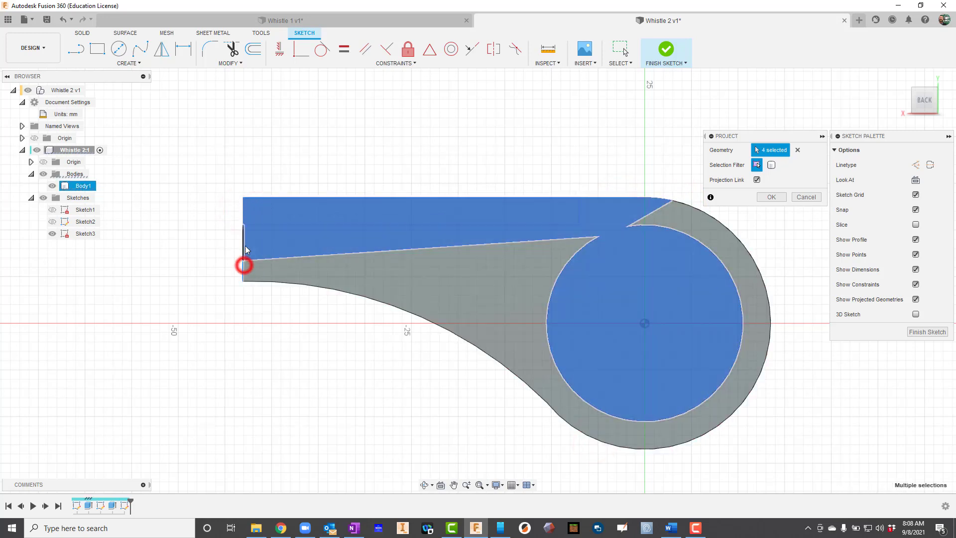
Finish the sketch and pick two of its profiles for extrusion
key("e")
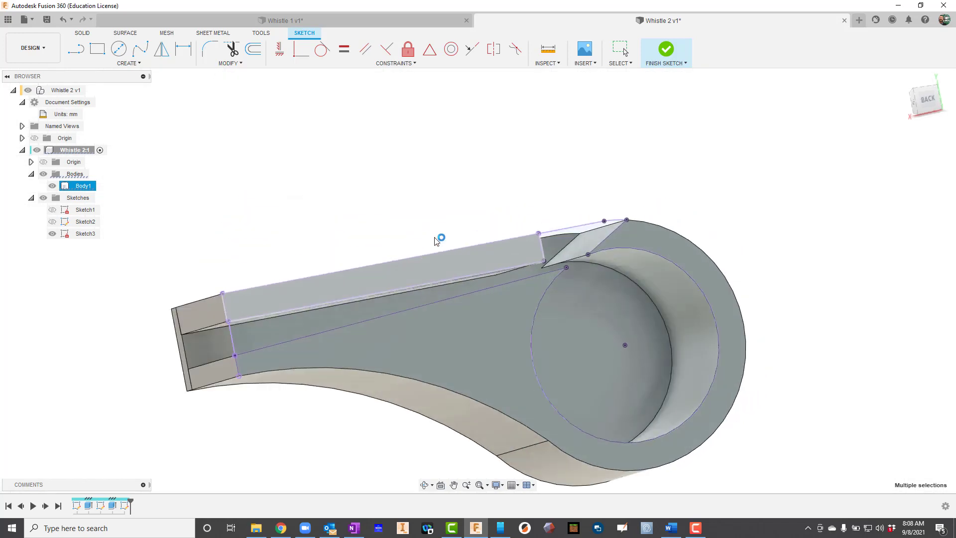
left_click(578, 276)
left_click(571, 314)
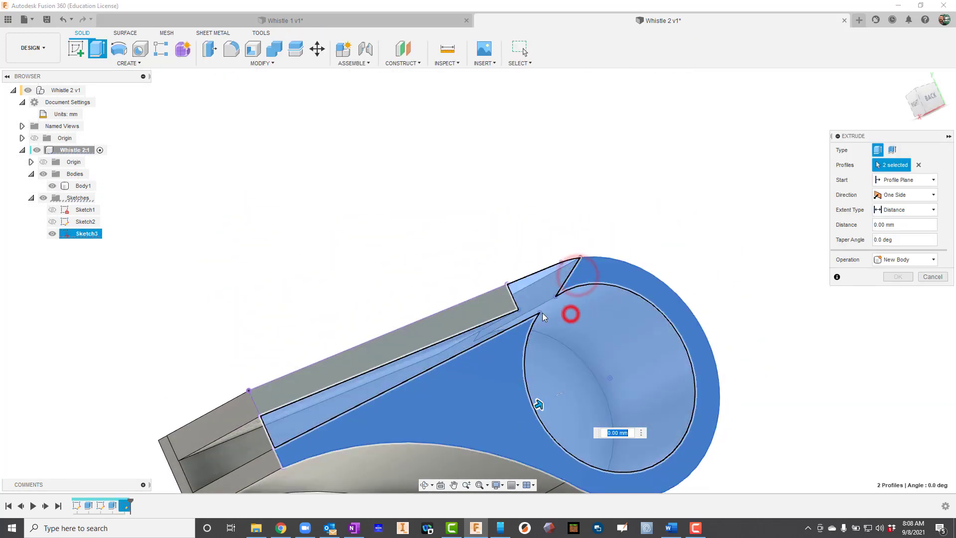
Add the top profile and join the 2 mm extrusion onto the whistle body
left_click(462, 312)
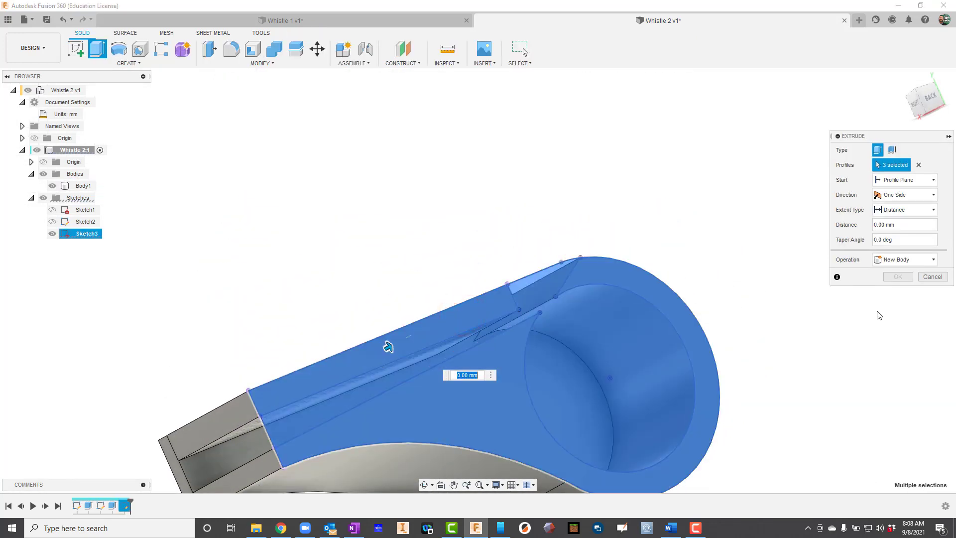
key("Return")
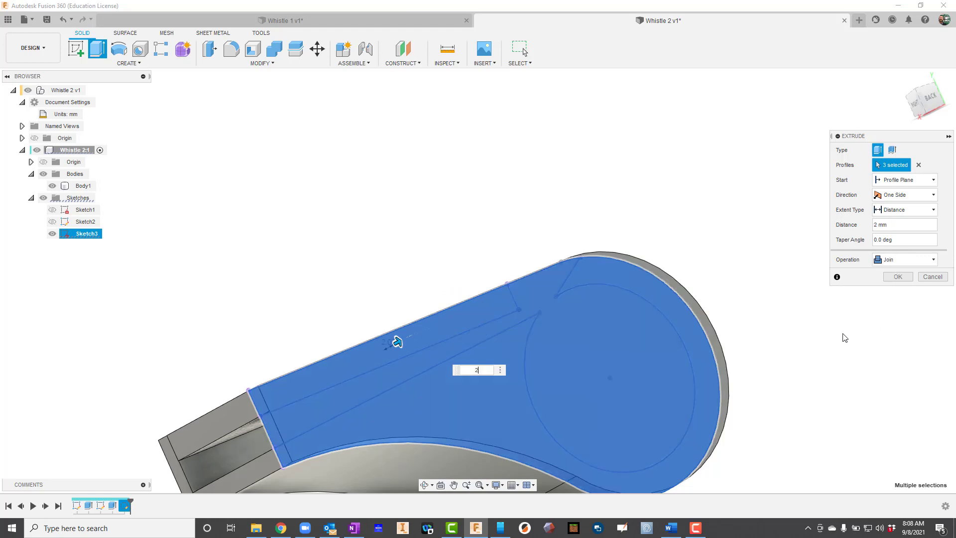
left_click(897, 277)
scroll(893, 275, "down", 3)
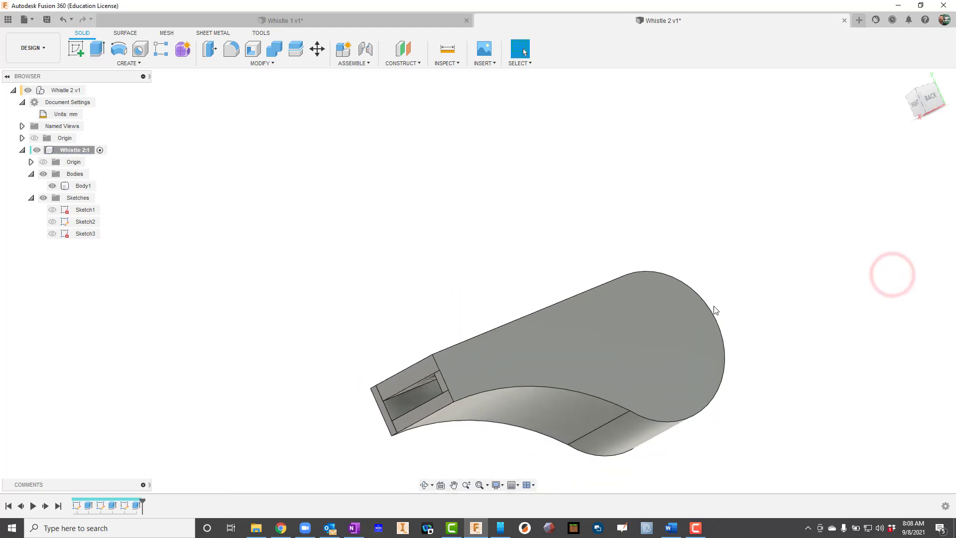
left_click(425, 486)
left_click_drag(465, 346, 149, 182)
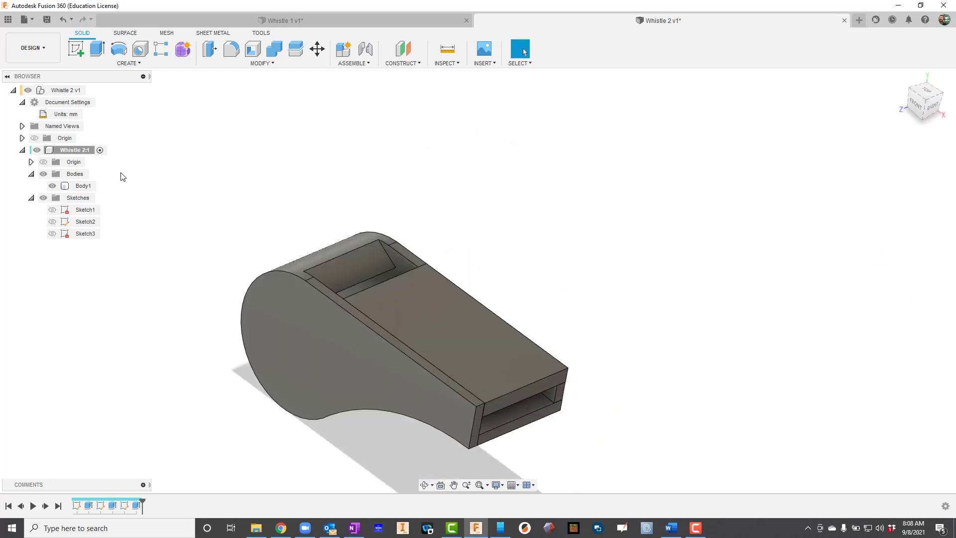
Fillet the whistle's side face with a 1 mm radius
left_click(232, 49)
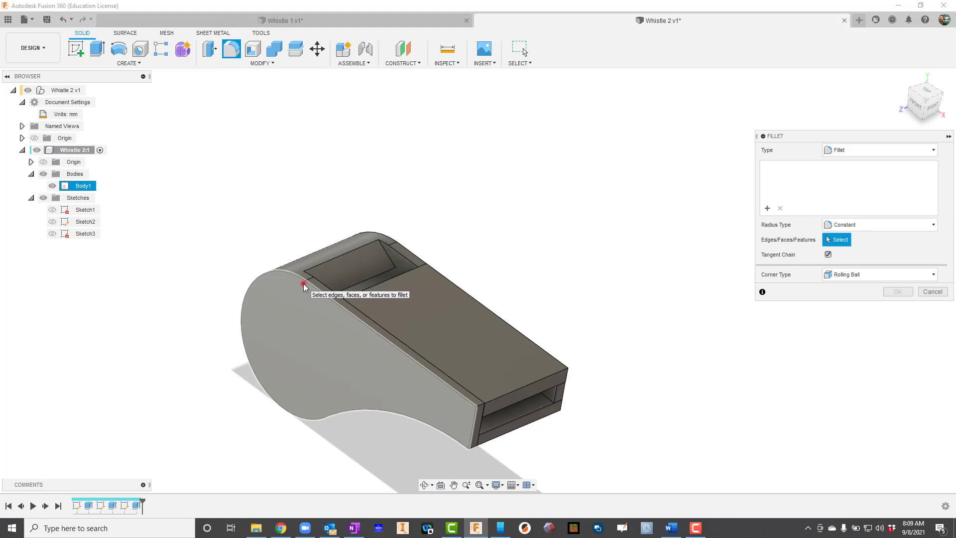
left_click(304, 287)
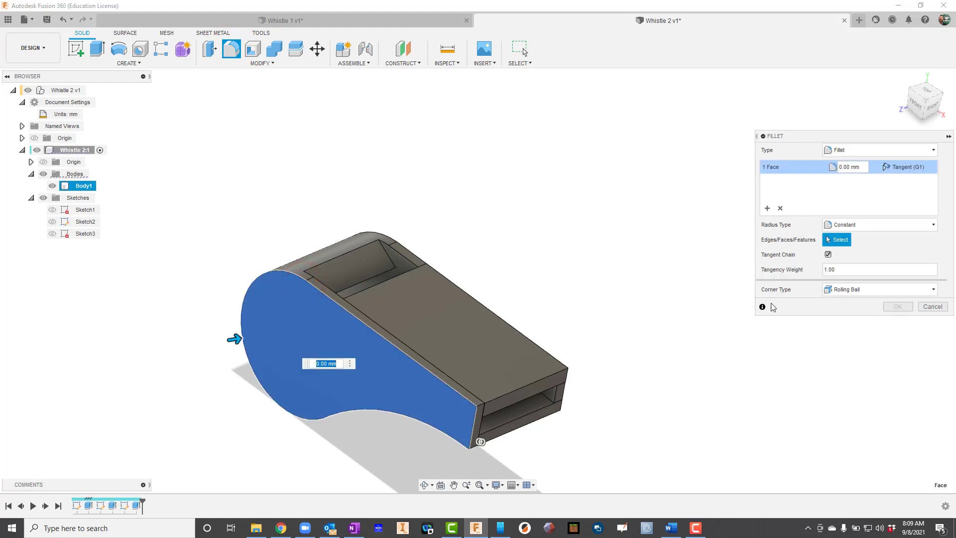
key("Return")
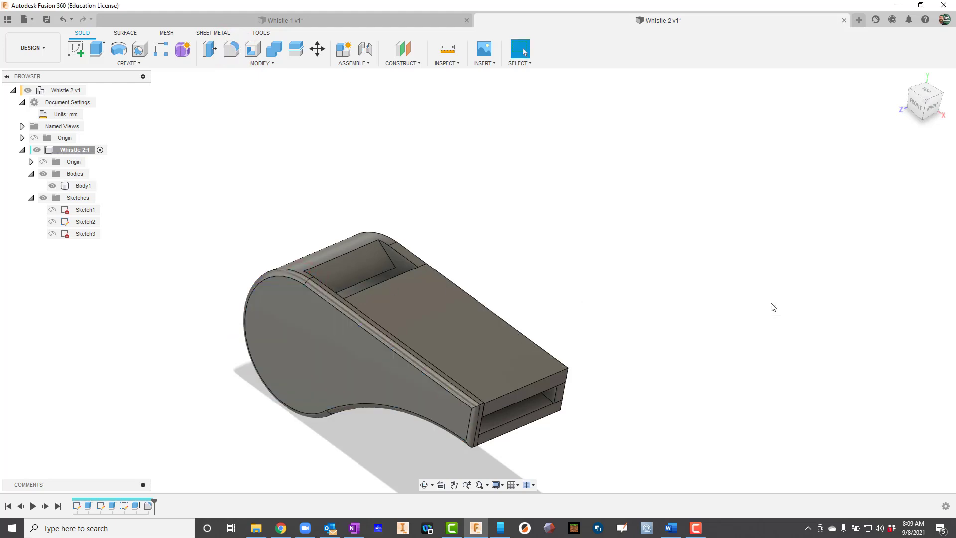
left_click(424, 485)
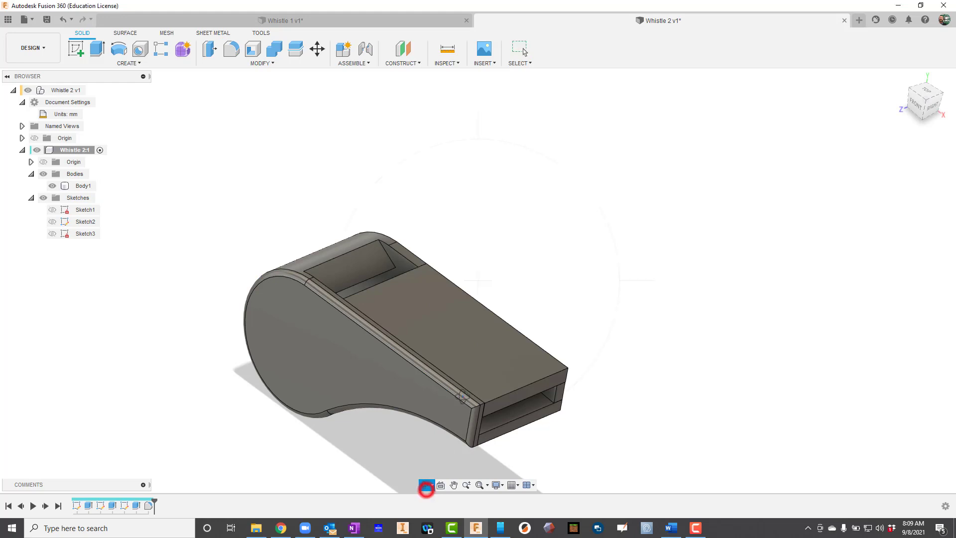
left_click_drag(462, 396, 413, 406)
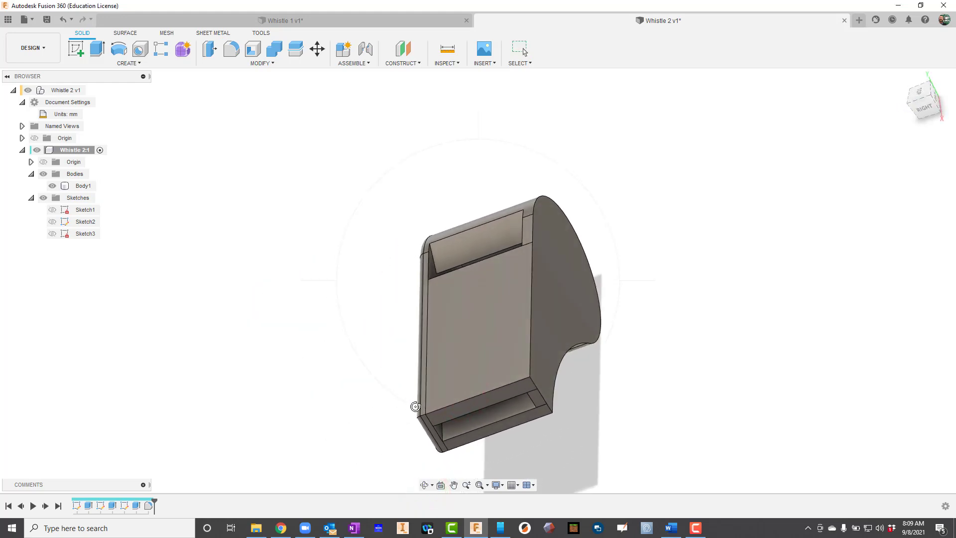
key("Escape")
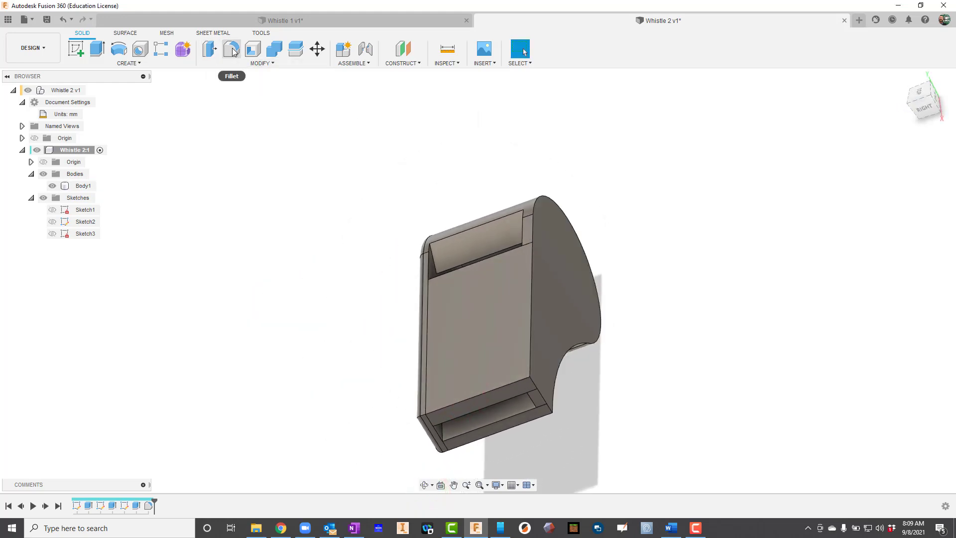
Fillet the opposite curved side face at 1 mm
left_click(232, 49)
left_click(571, 271)
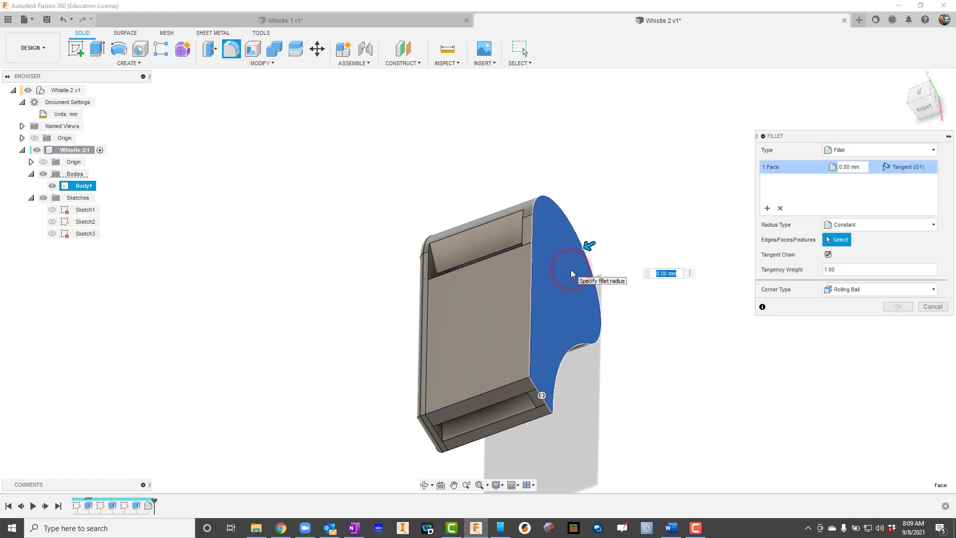
type("1")
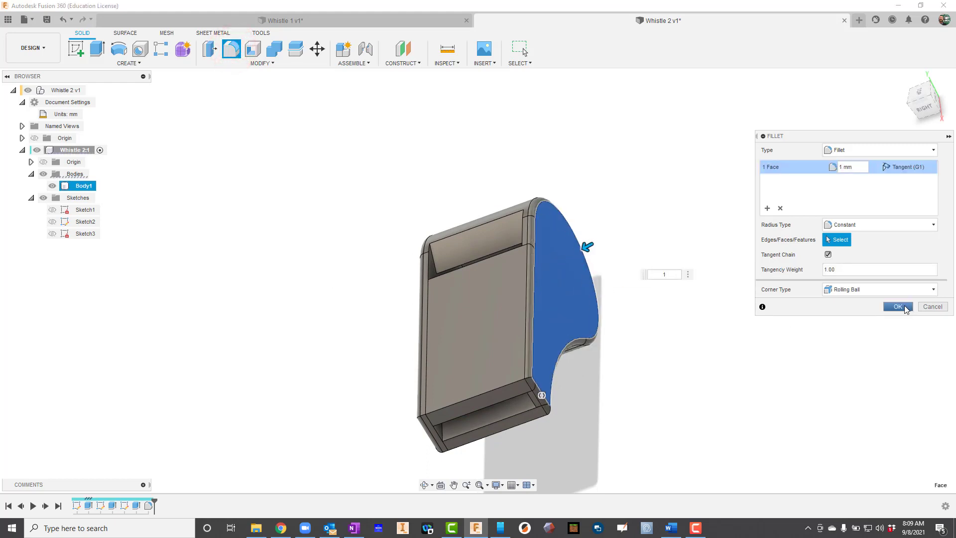
left_click(903, 306)
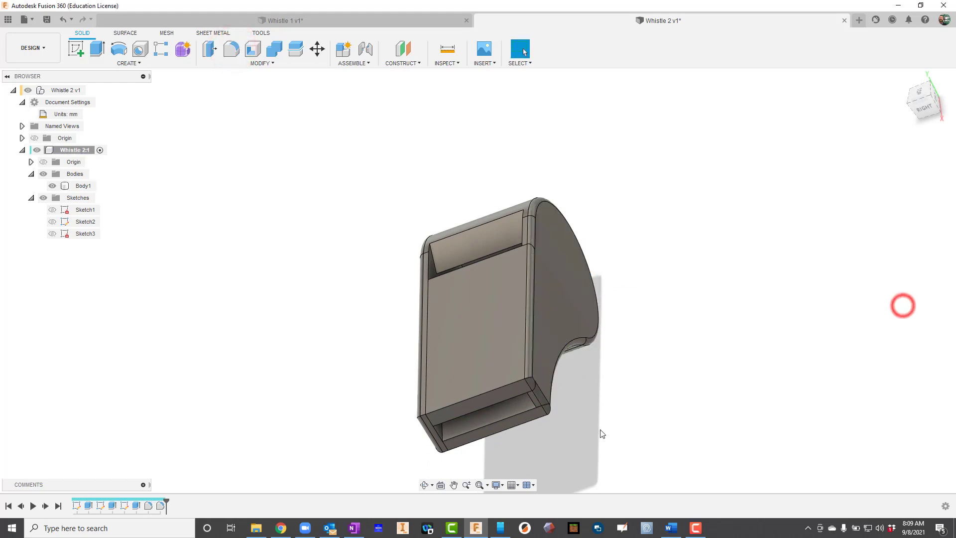
left_click(424, 485)
left_click_drag(481, 377, 495, 359)
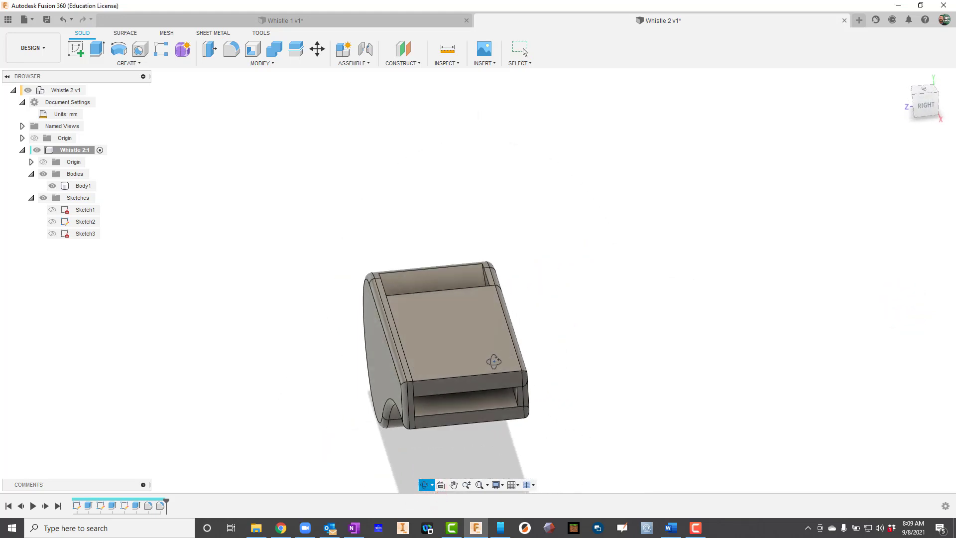
Fillet the mouthpiece's top and bottom front edges at 1 mm
left_click(232, 49)
left_click(452, 384)
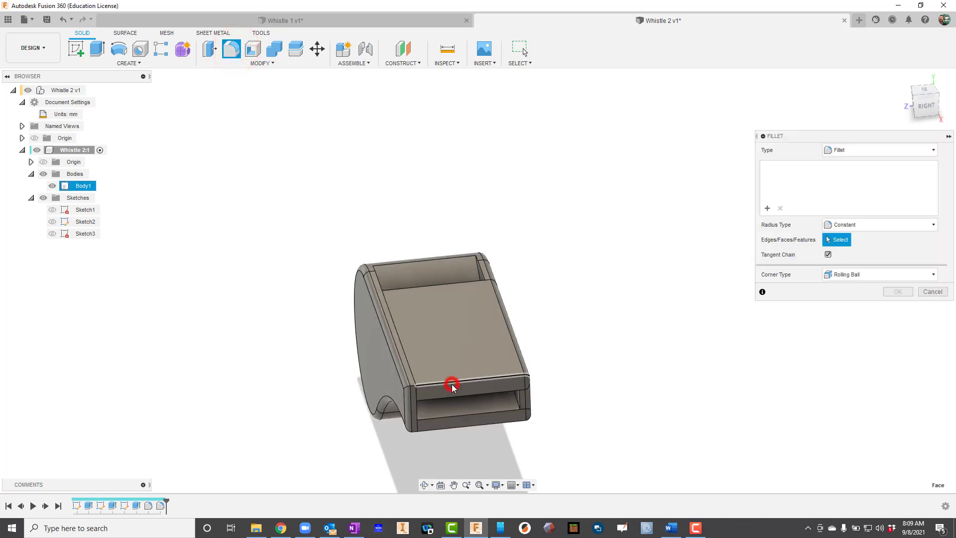
left_click(458, 428)
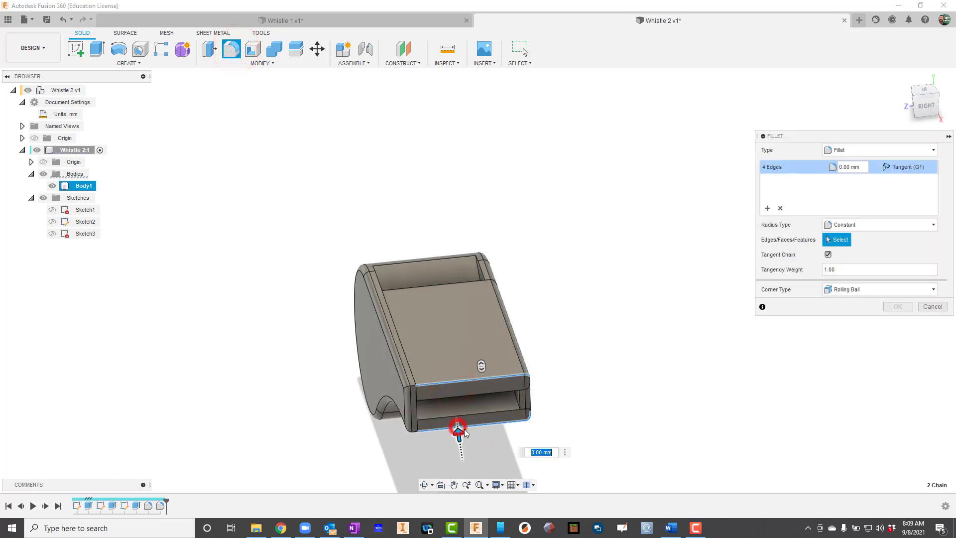
type("1")
left_click(899, 308)
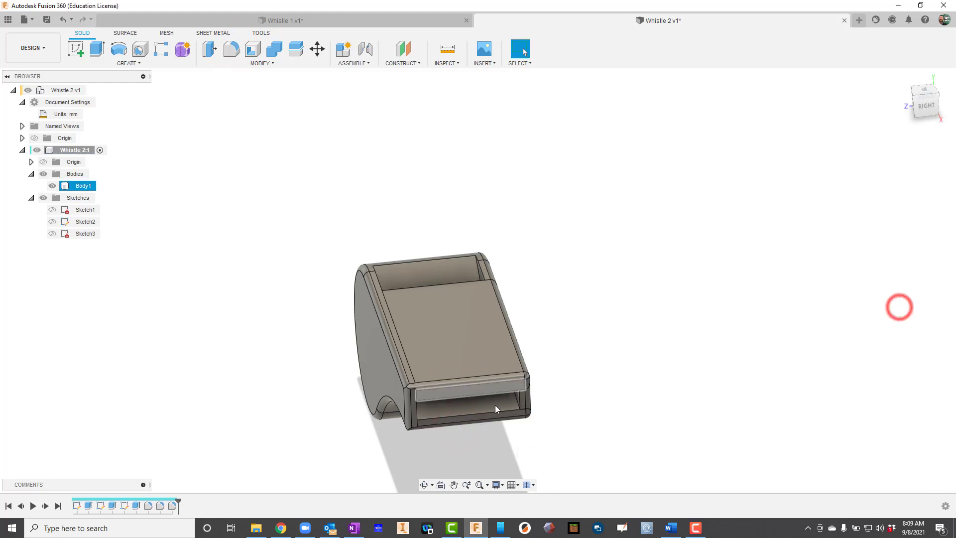
left_click(426, 485)
left_click_drag(484, 327, 540, 360)
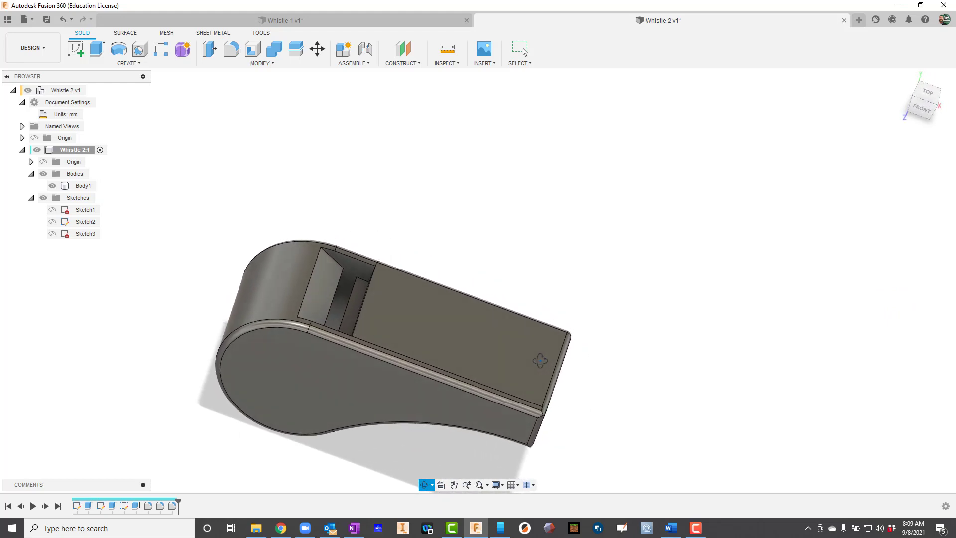
Create a Midplane construction plane from the whistle's two opposite flat side faces
left_click(418, 64)
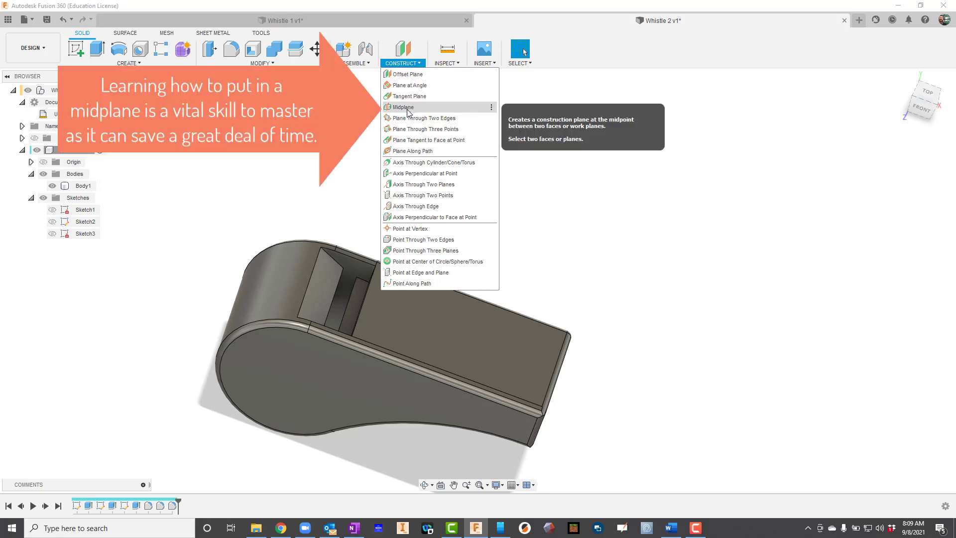
left_click(406, 110)
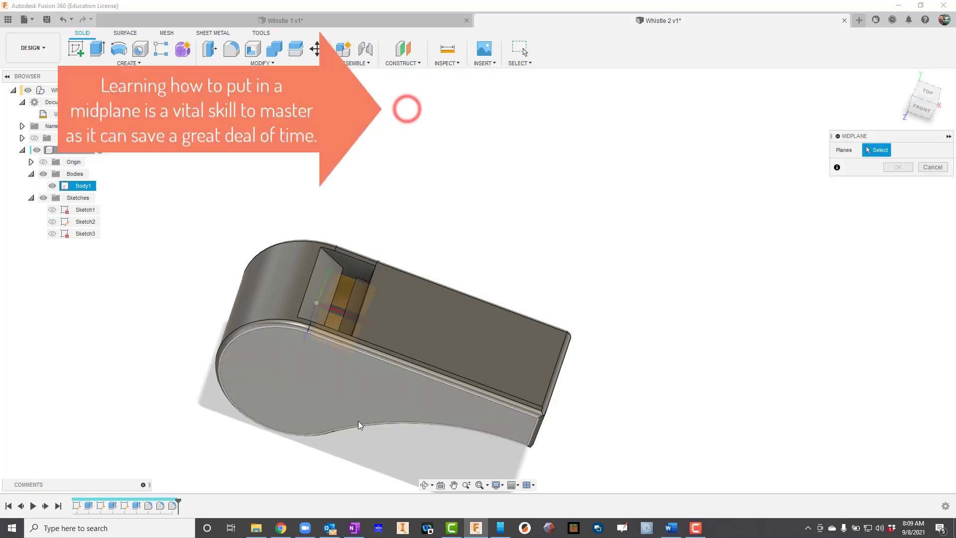
left_click(333, 396)
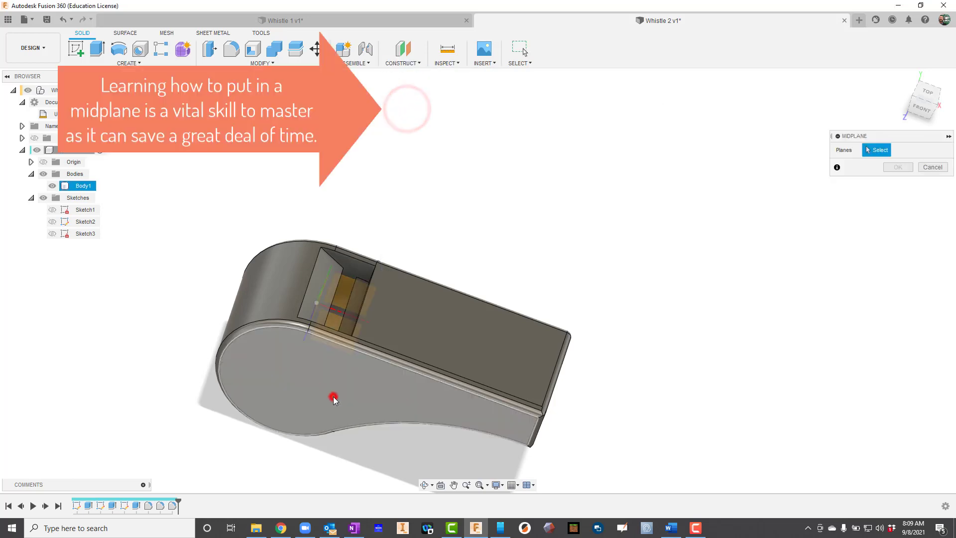
left_click(422, 486)
left_click_drag(438, 433, 513, 399)
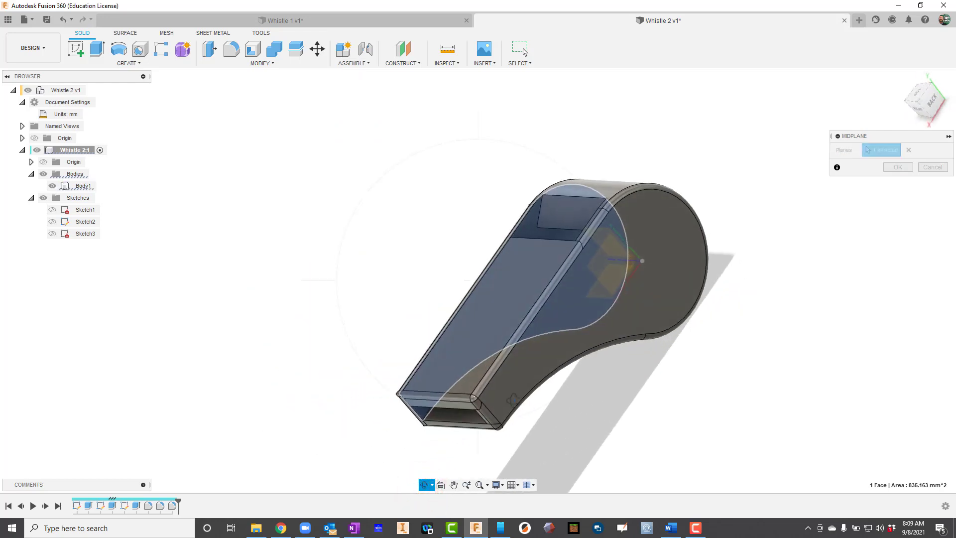
key("Escape")
left_click(670, 279)
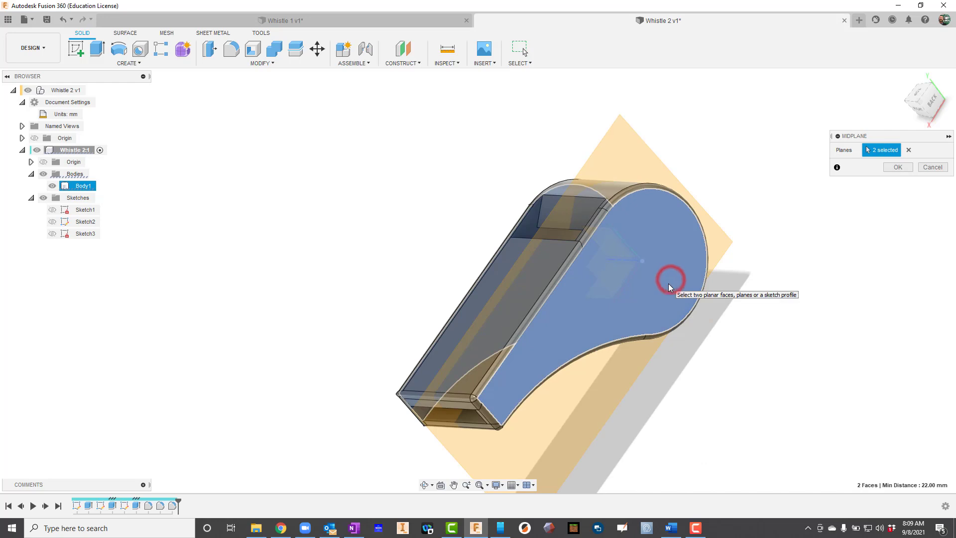
left_click(899, 168)
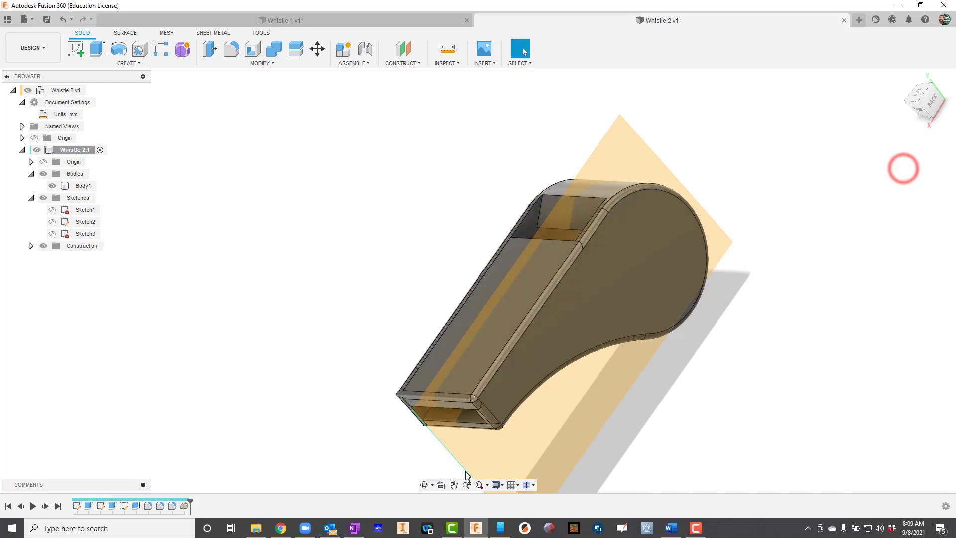
left_click(427, 485)
left_click_drag(542, 331, 497, 338)
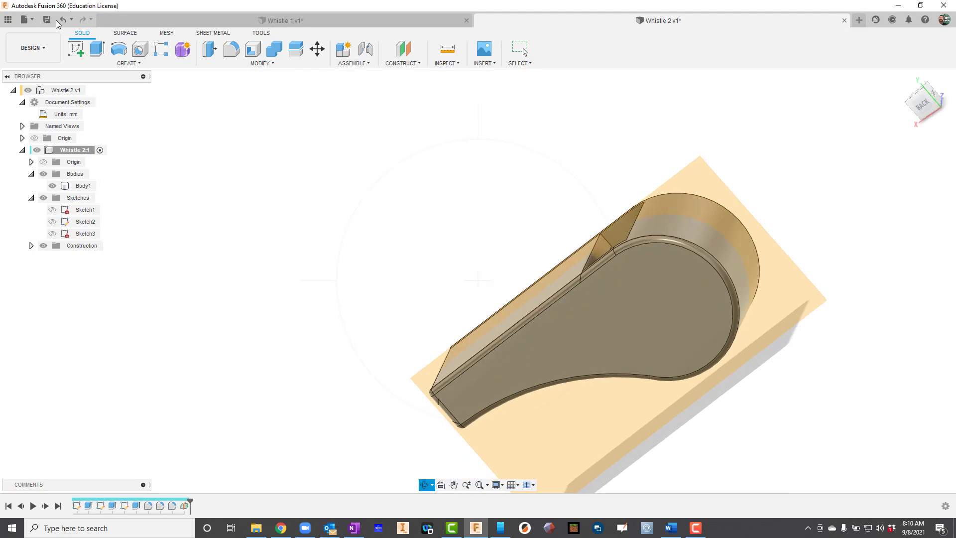
Sketch on the midplane two concentric circles, 12 mm and 15 mm, on the whistle's end edge
left_click(73, 48)
left_click(704, 170)
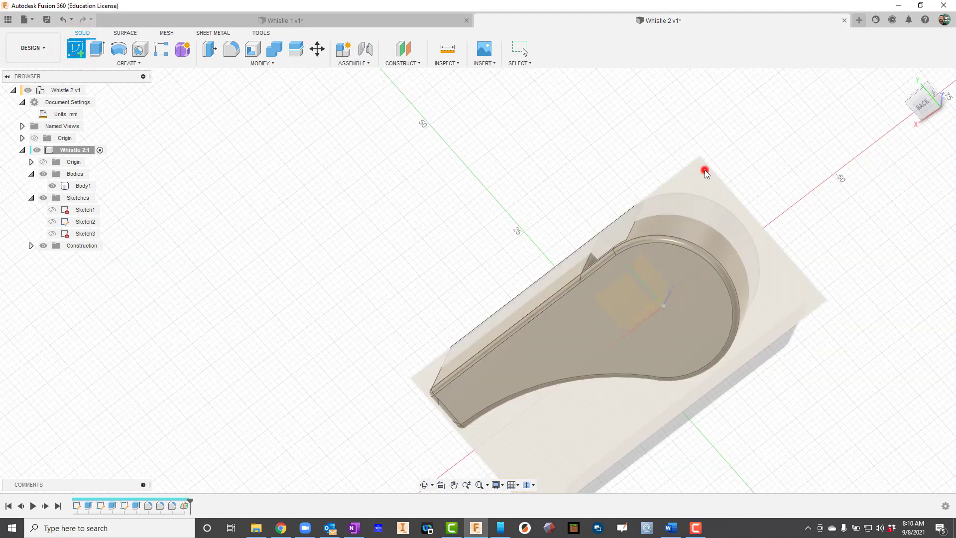
left_click(119, 48)
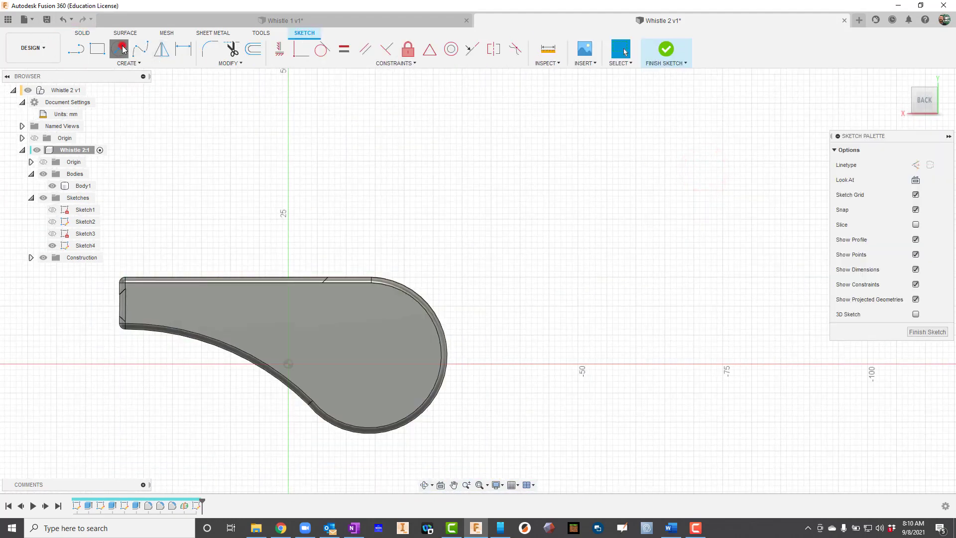
left_click(445, 363)
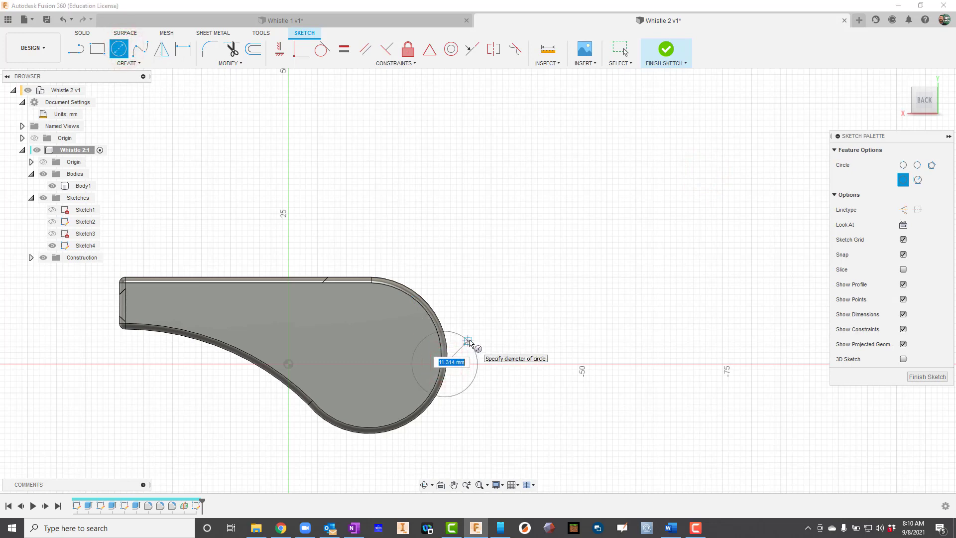
type("12")
key("Return")
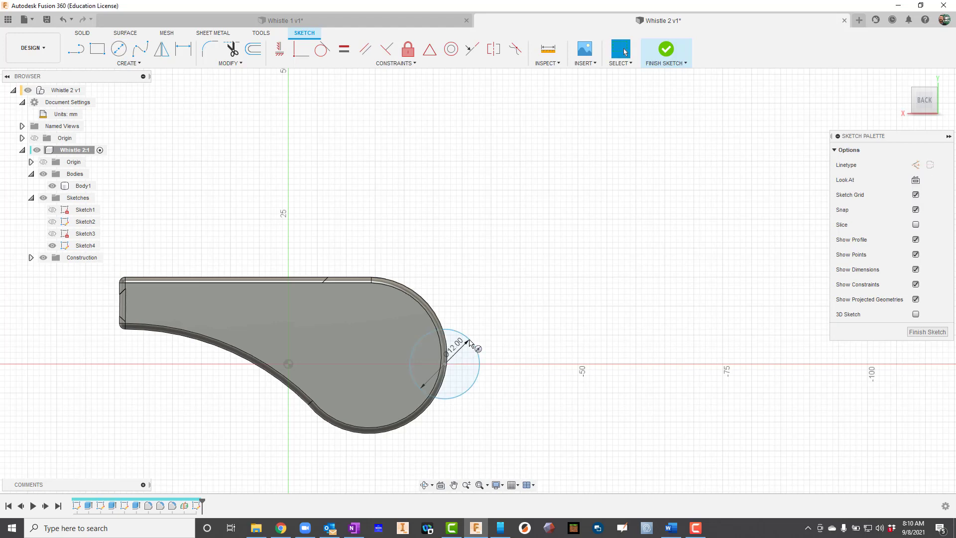
left_click(119, 48)
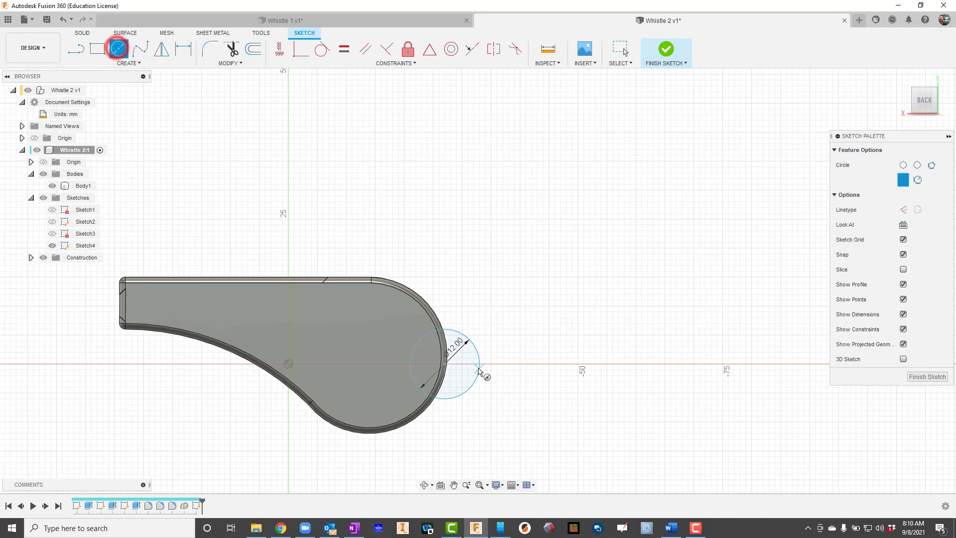
left_click(445, 364)
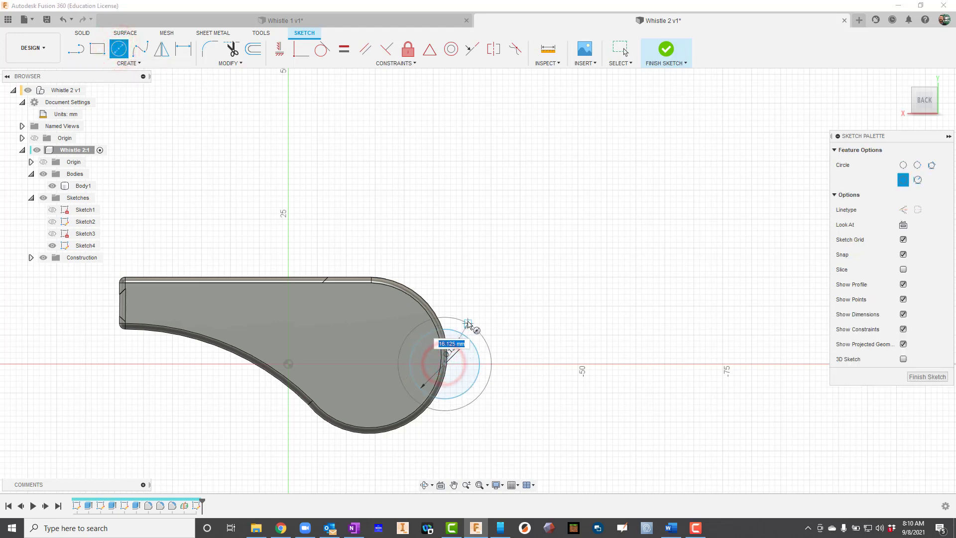
type("15")
key("Return")
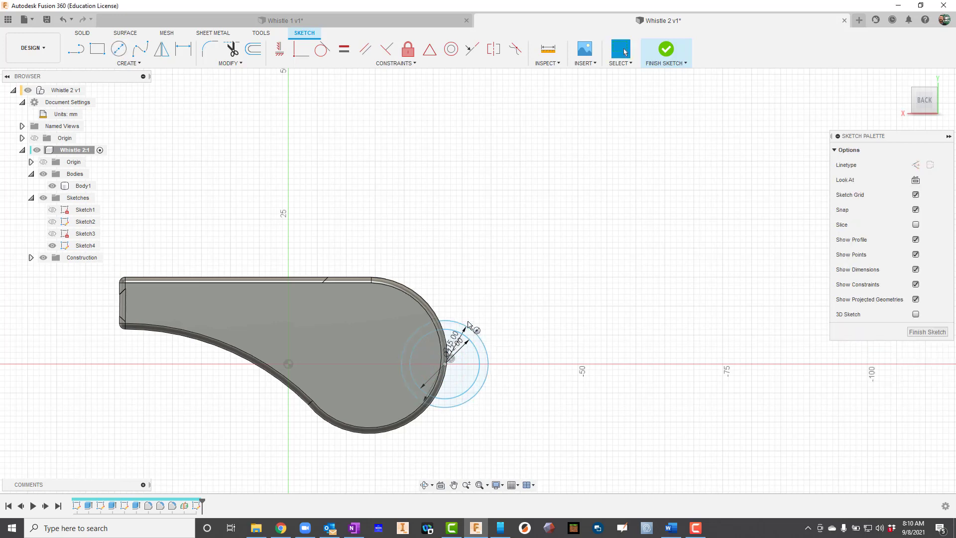
Extrude the ring profile 4 mm symmetrically, joined to the whistle body
key("e")
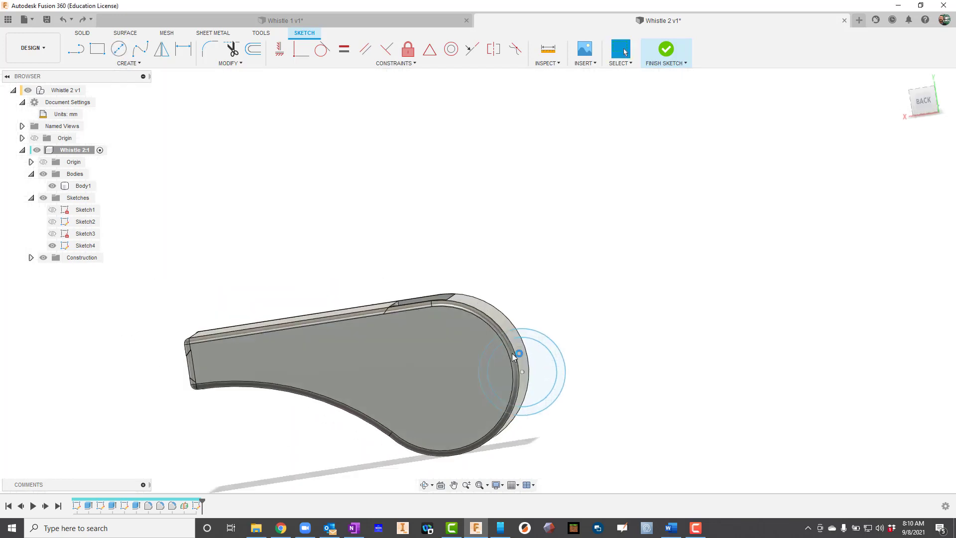
left_click(757, 227)
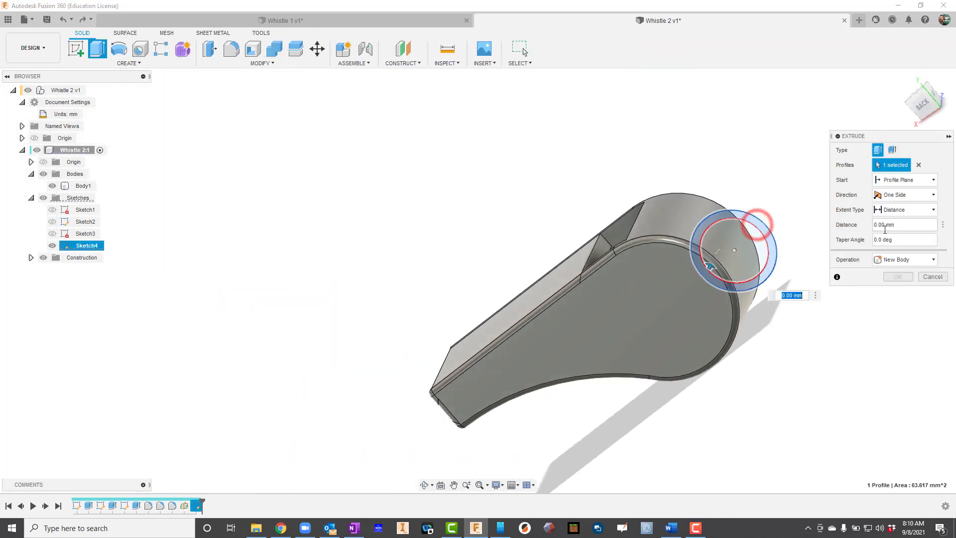
left_click(909, 198)
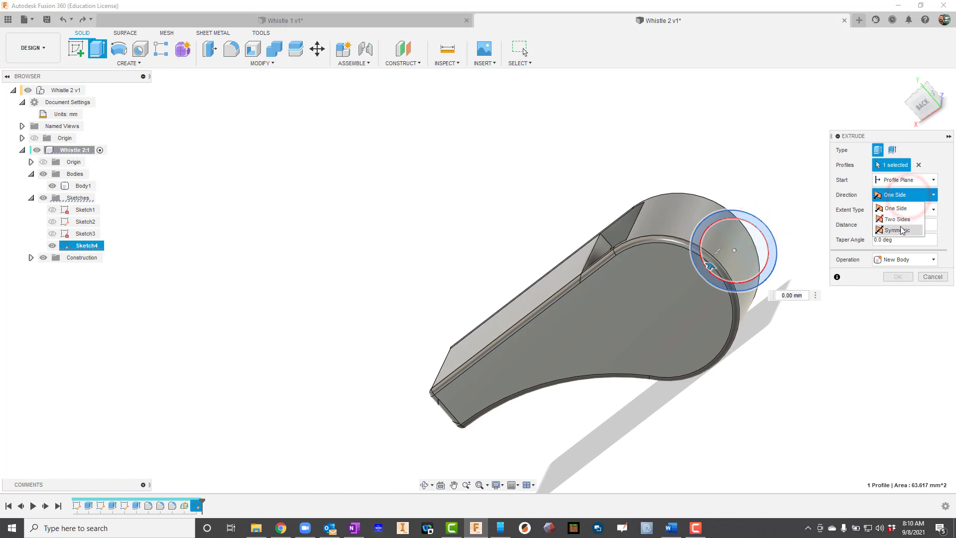
left_click(895, 226)
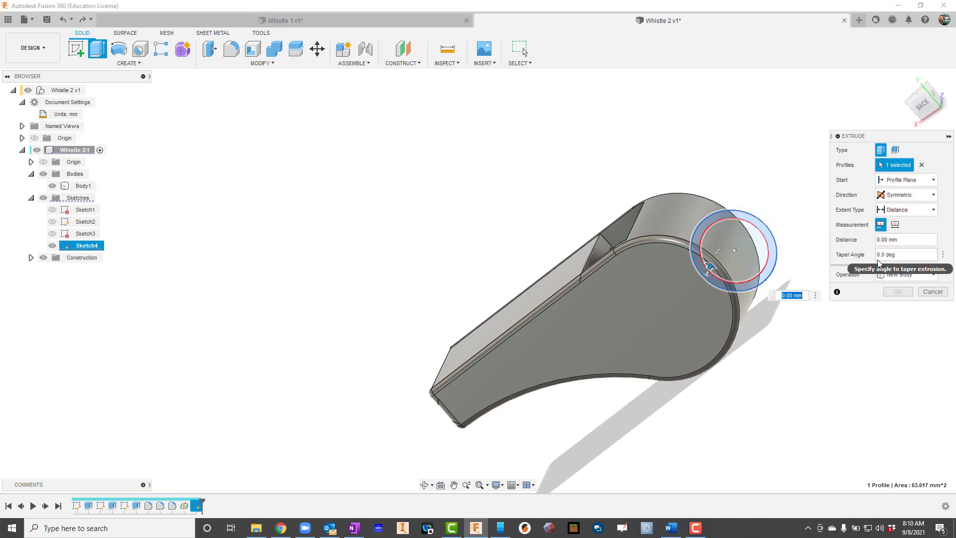
key("Return")
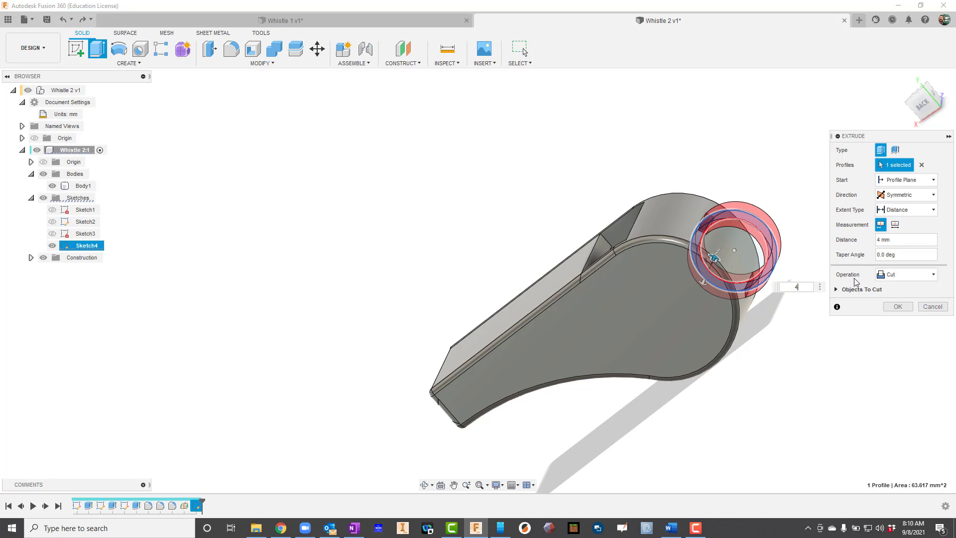
left_click(892, 277)
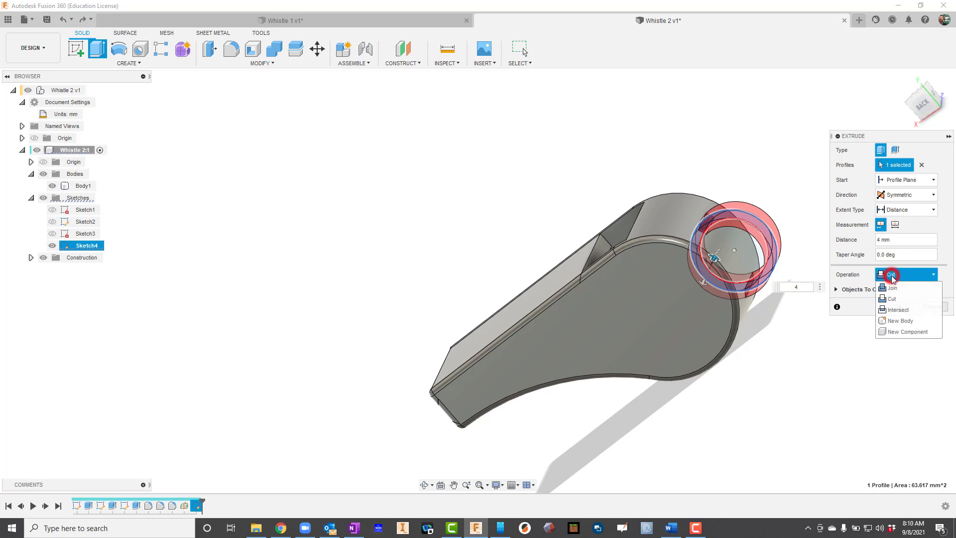
left_click(893, 288)
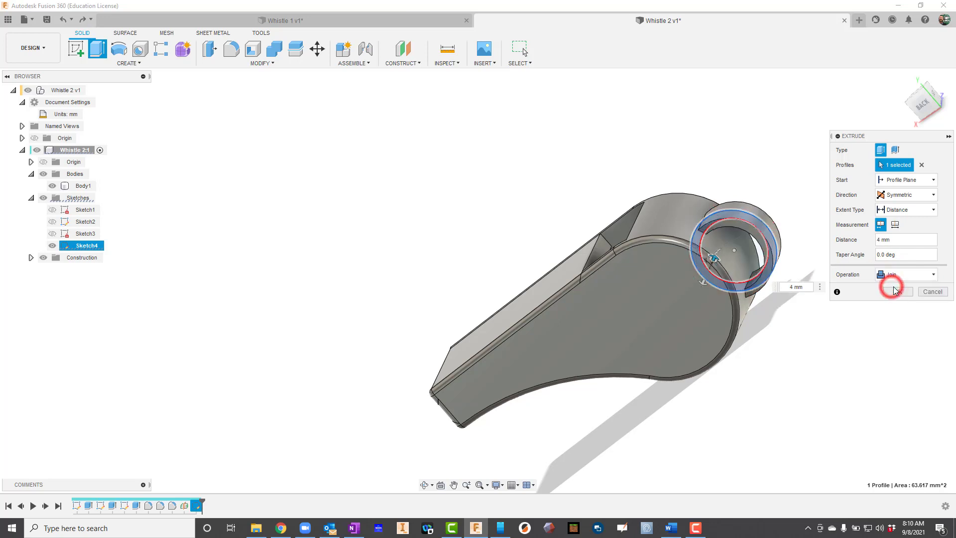
left_click(898, 292)
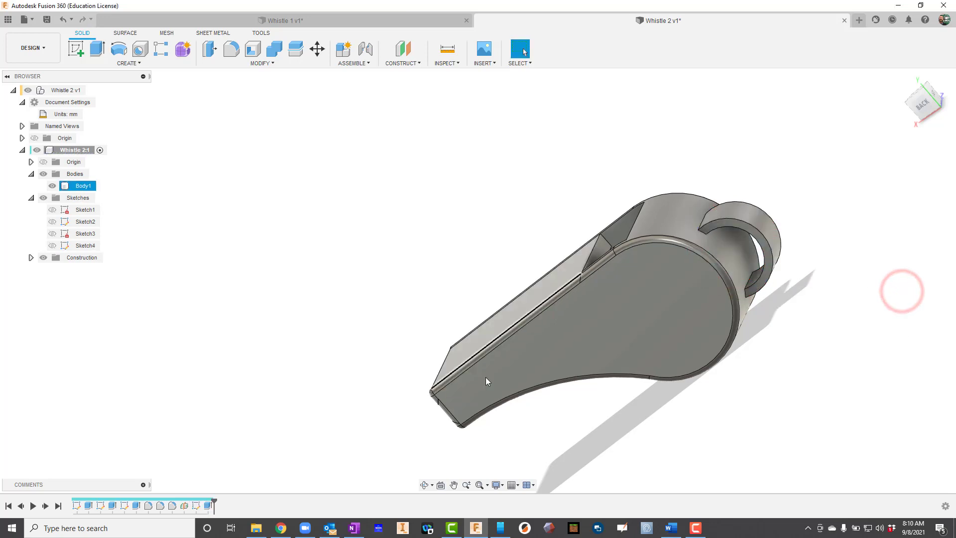
Inspect the new loop, return to the Home view, and save as a new version
left_click(424, 486)
left_click_drag(550, 316, 800, 228)
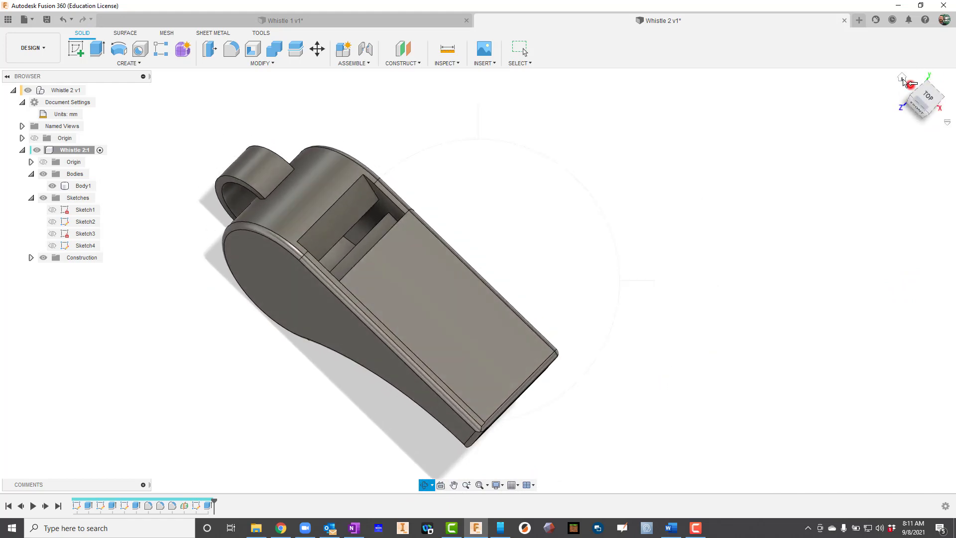
left_click(902, 80)
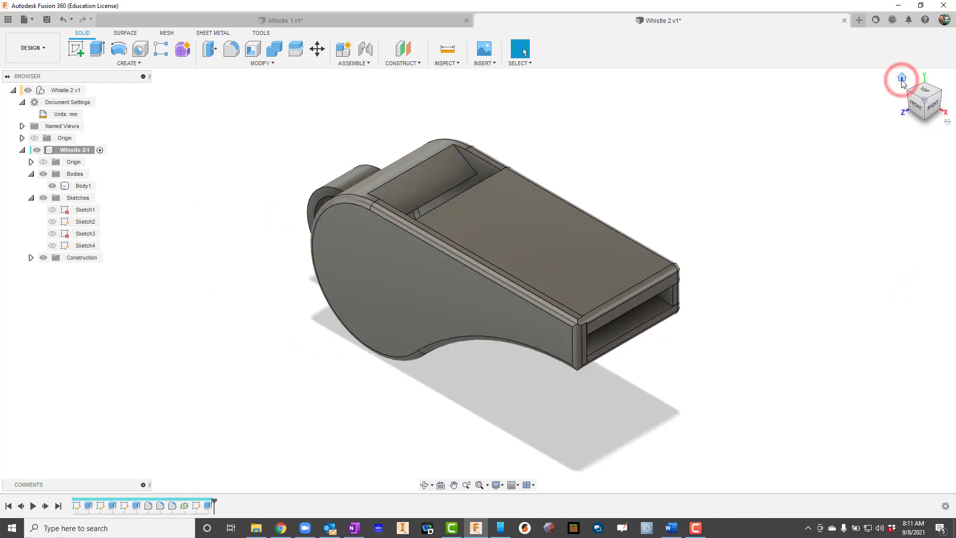
left_click(47, 20)
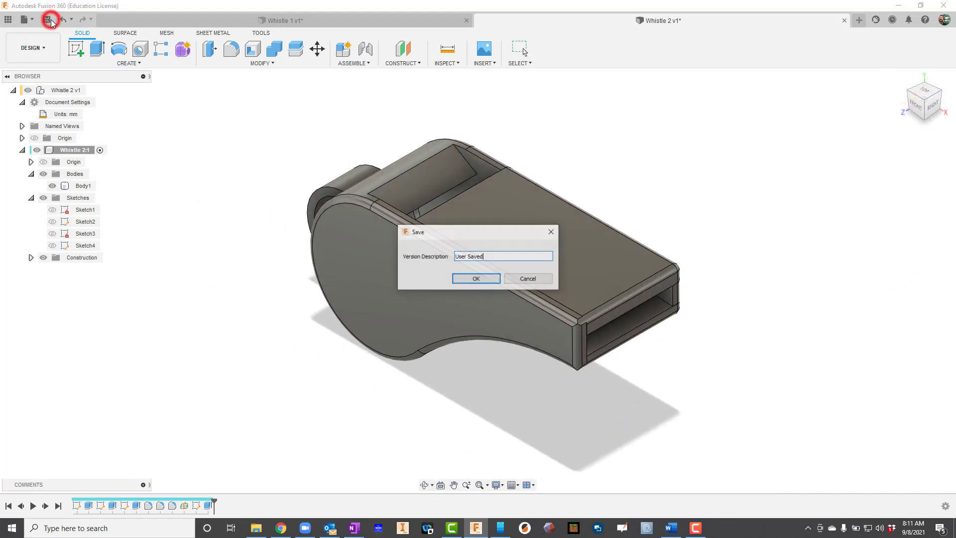